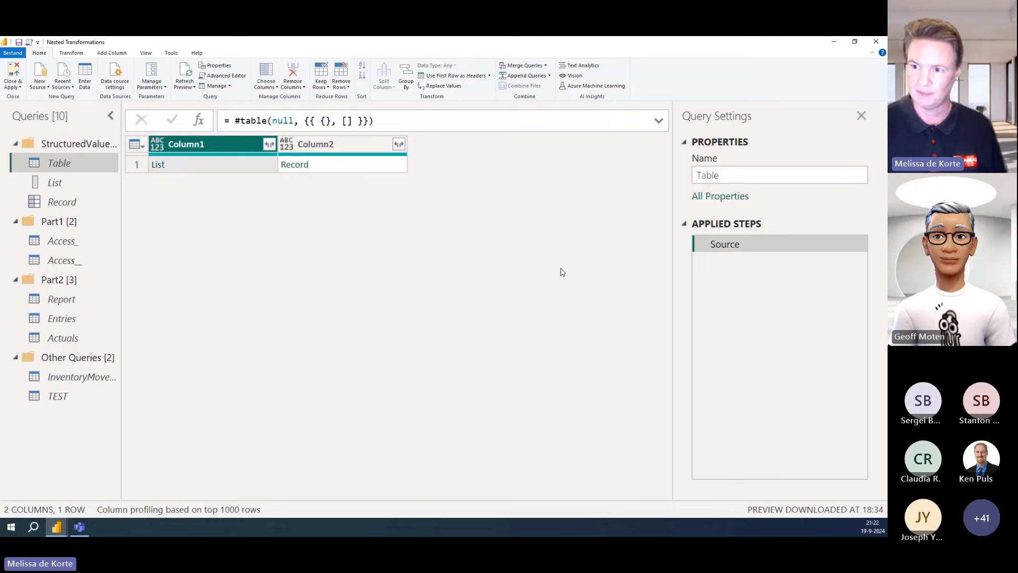
Narrow the Query Settings pane to give the data preview more width
{"action": "left_click_drag", "start_coordinate": [676, 283], "coordinate": [832, 275]}
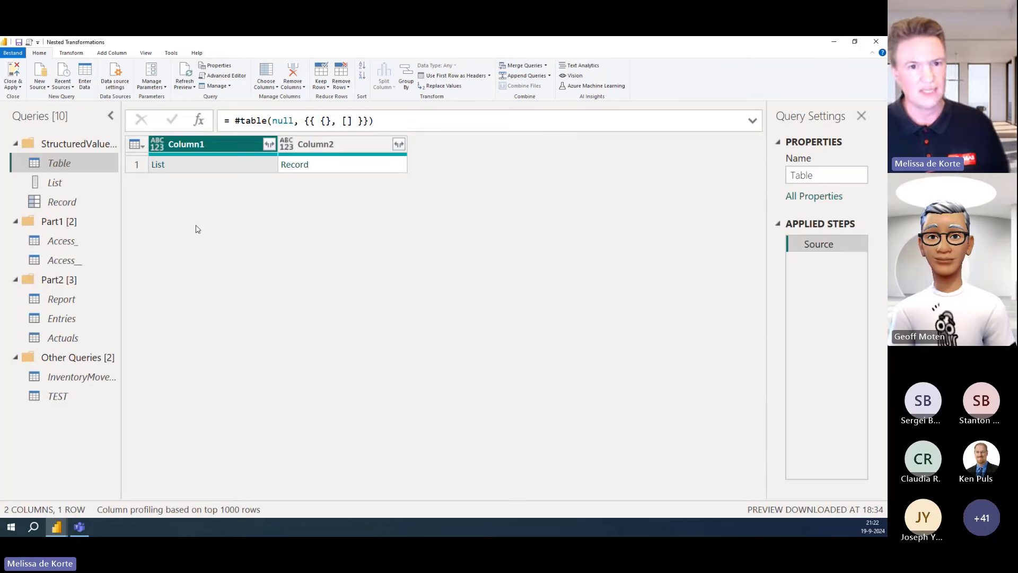
{"action": "left_click", "coordinate": [145, 53]}
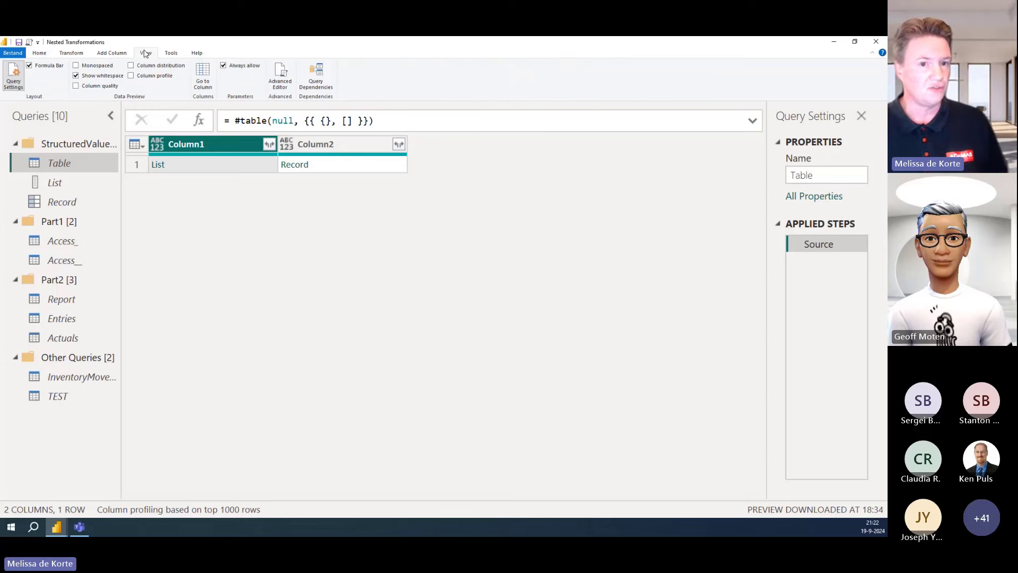
{"action": "left_click", "coordinate": [40, 54]}
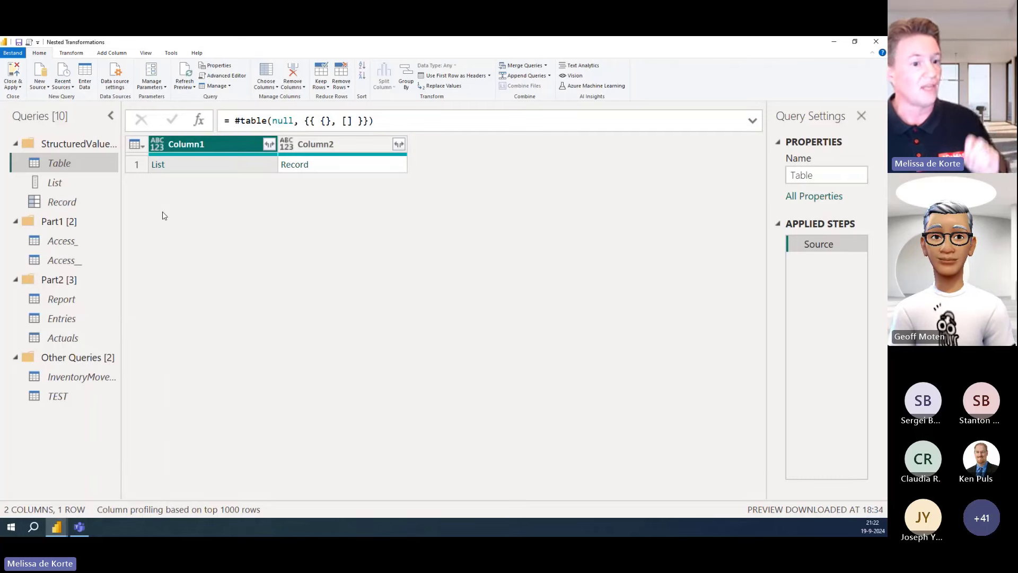
Open the Access_ query in the Part1 group and collapse the Other Queries group
{"action": "left_click", "coordinate": [69, 247]}
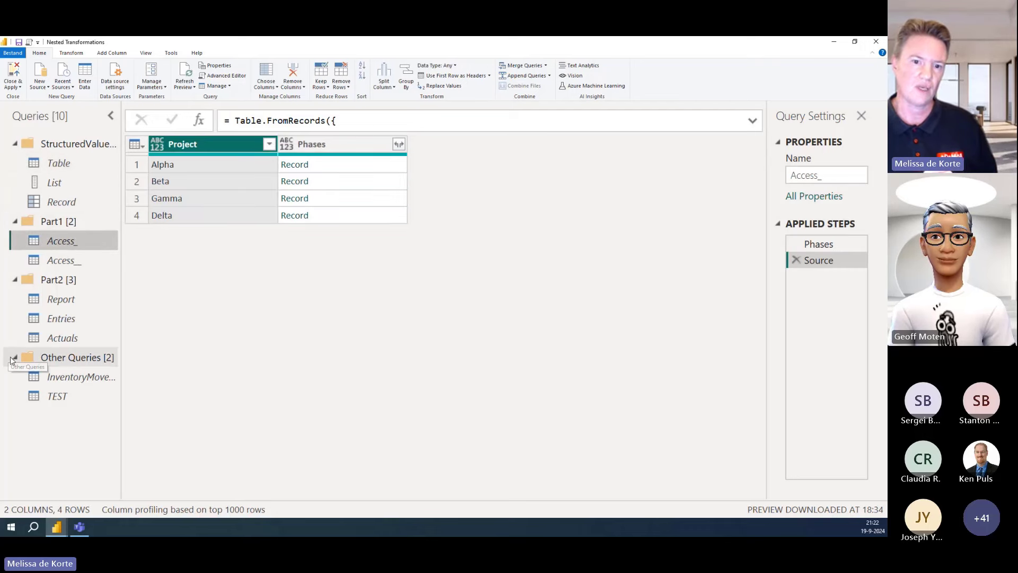
{"action": "left_click", "coordinate": [12, 359]}
{"action": "left_click", "coordinate": [100, 242]}
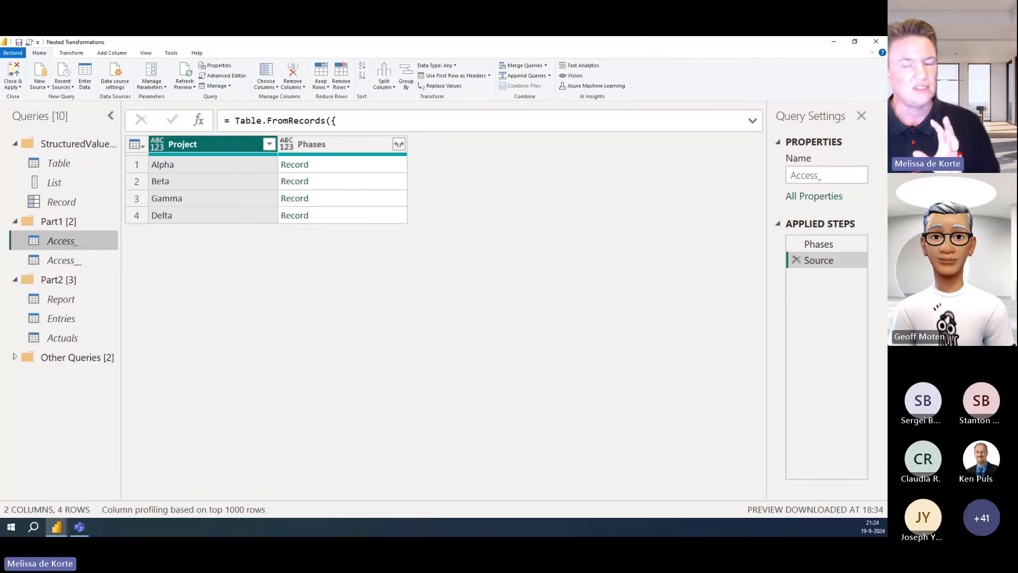
Preview the nested records in the Phases column for the Alpha, Beta and Gamma projects
{"action": "left_click", "coordinate": [340, 169]}
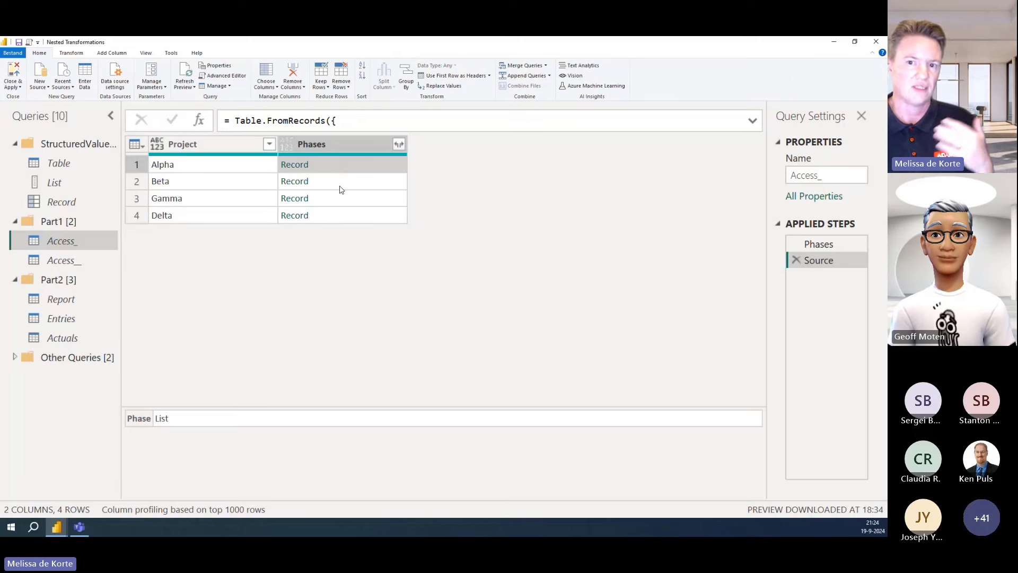
{"action": "left_click", "coordinate": [340, 186]}
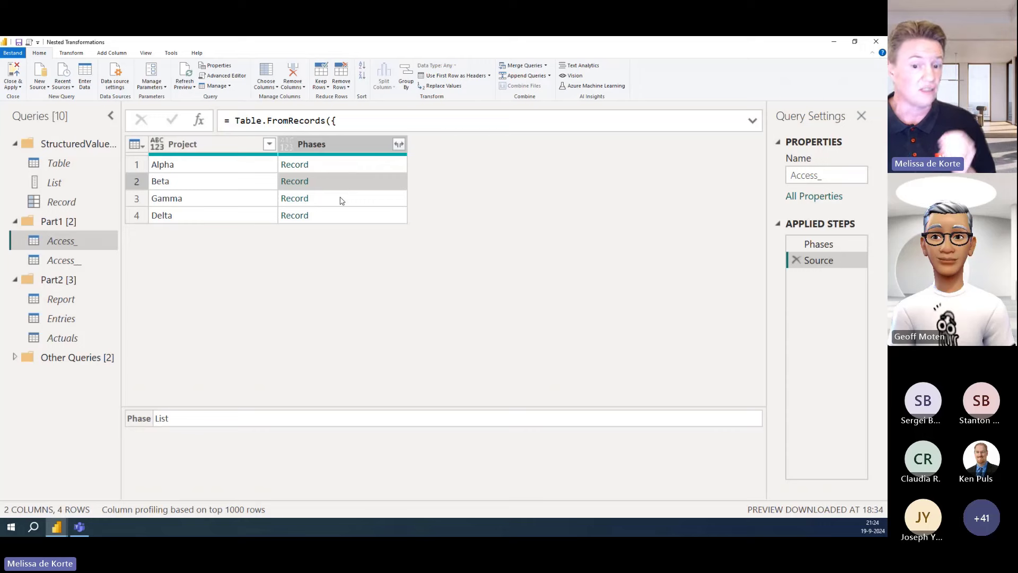
{"action": "left_click", "coordinate": [342, 200]}
{"action": "left_click", "coordinate": [343, 173]}
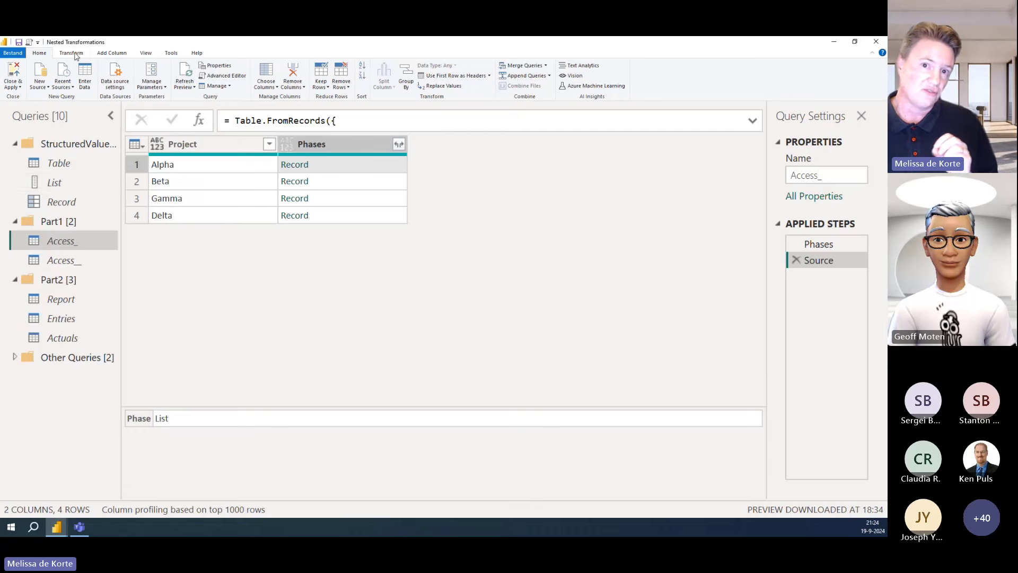
Add a custom column named Custom to the Access_ query with the formula [Phases][Phase]
{"action": "left_click", "coordinate": [114, 55]}
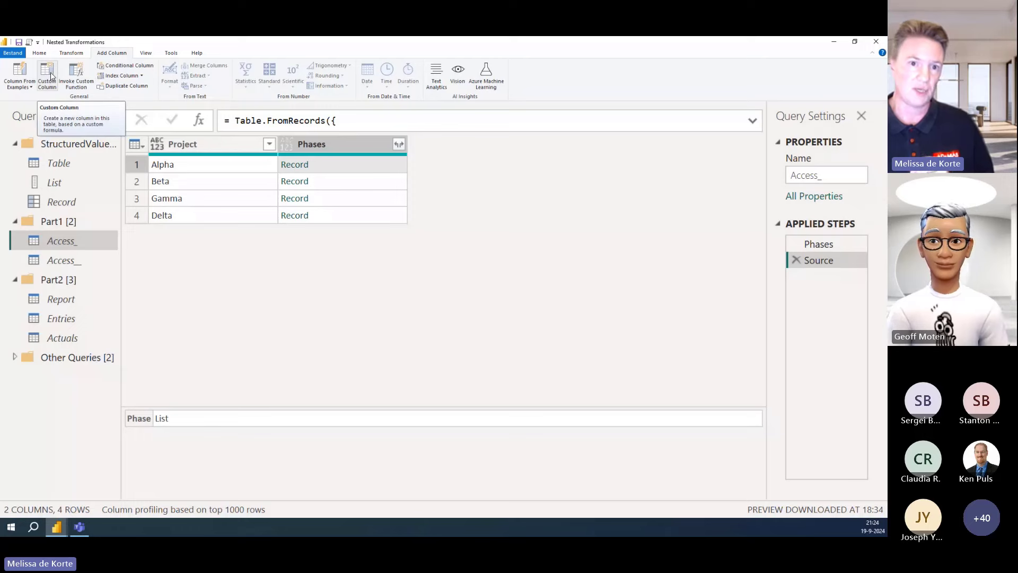
{"action": "left_click", "coordinate": [41, 56]}
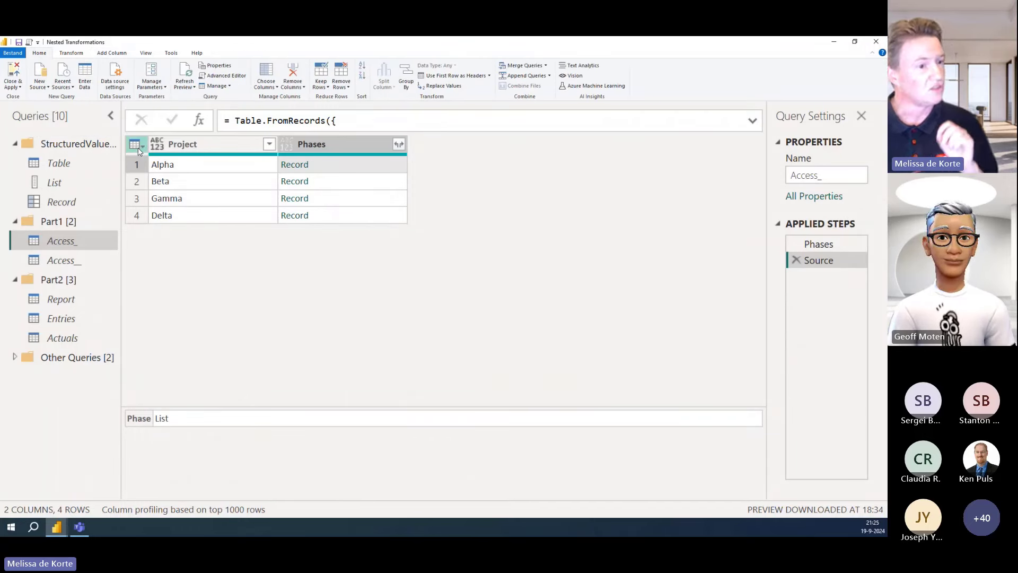
{"action": "left_click", "coordinate": [137, 149]}
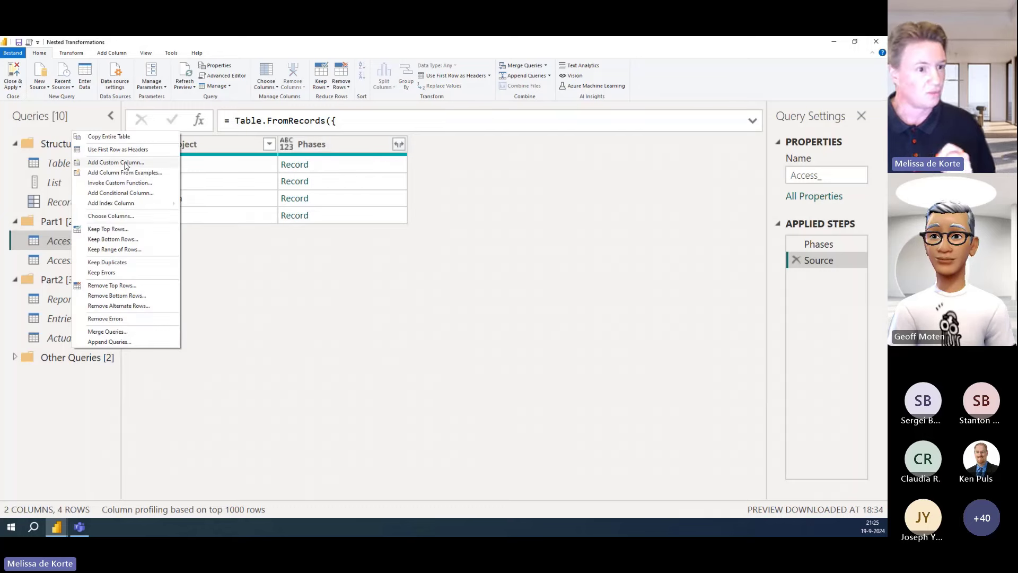
{"action": "left_click", "coordinate": [127, 164]}
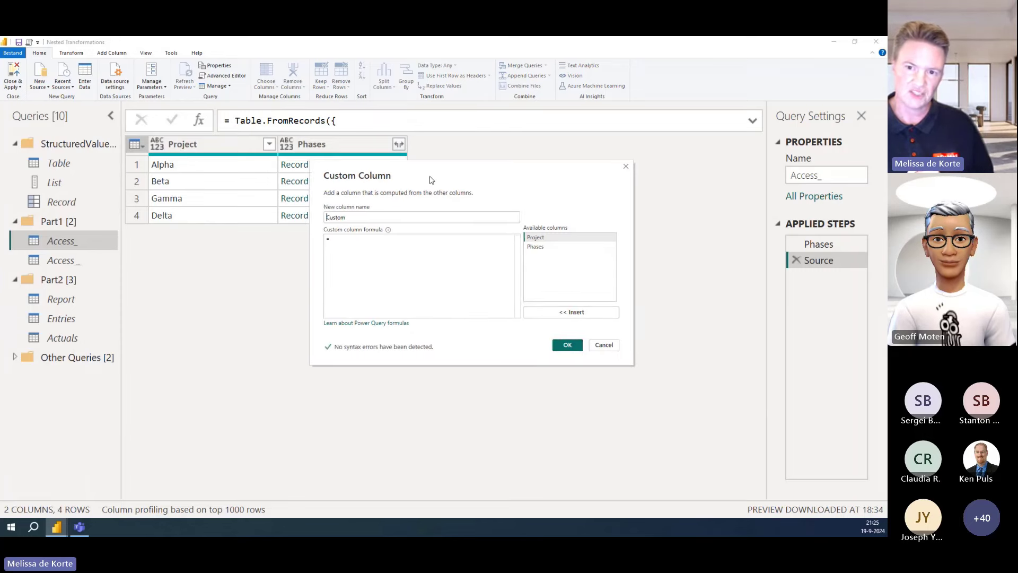
{"action": "left_click_drag", "start_coordinate": [431, 179], "coordinate": [437, 191]}
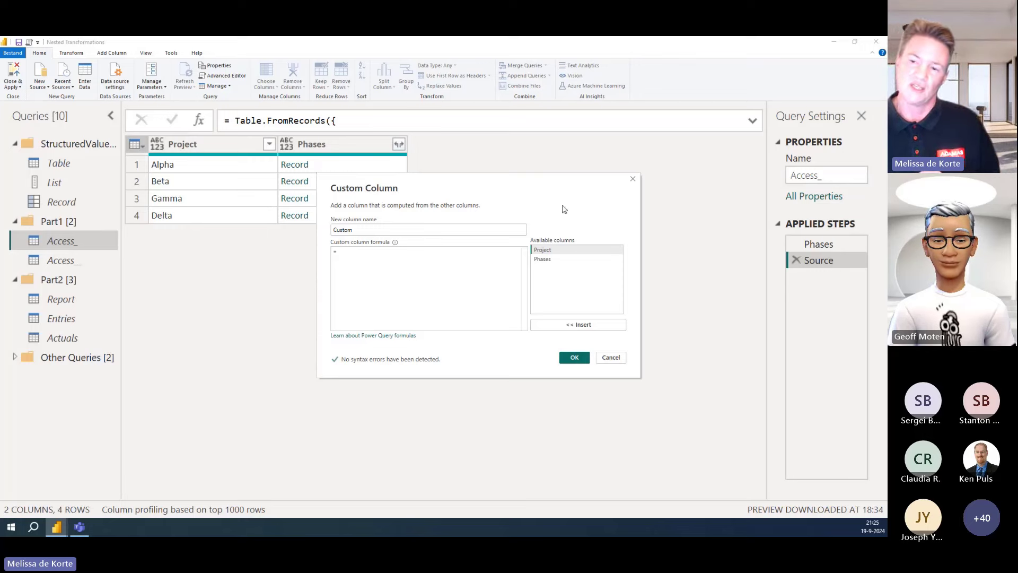
{"action": "left_click", "coordinate": [551, 260]}
{"action": "double_click", "coordinate": [551, 261]}
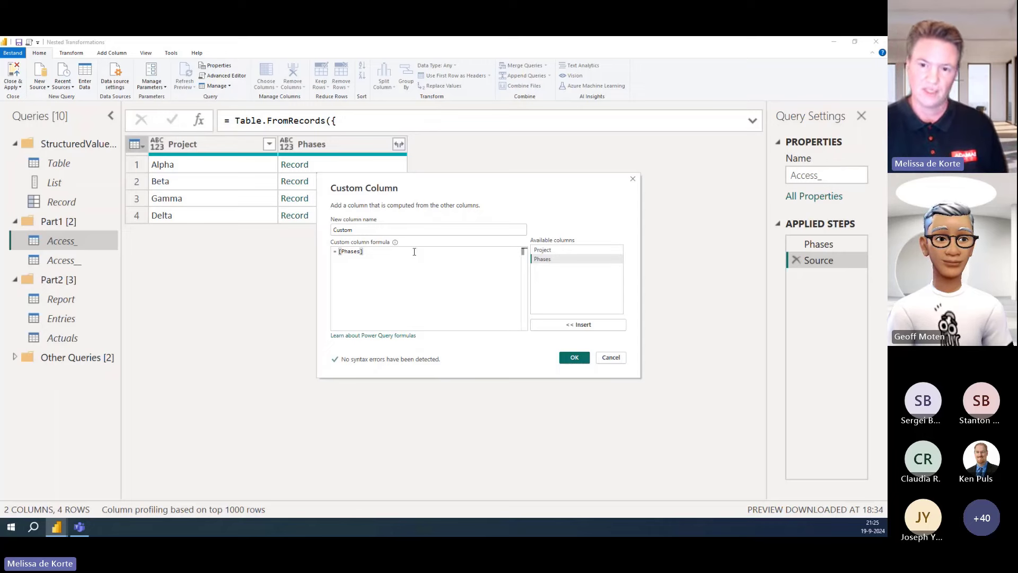
{"action": "type", "text": "["}
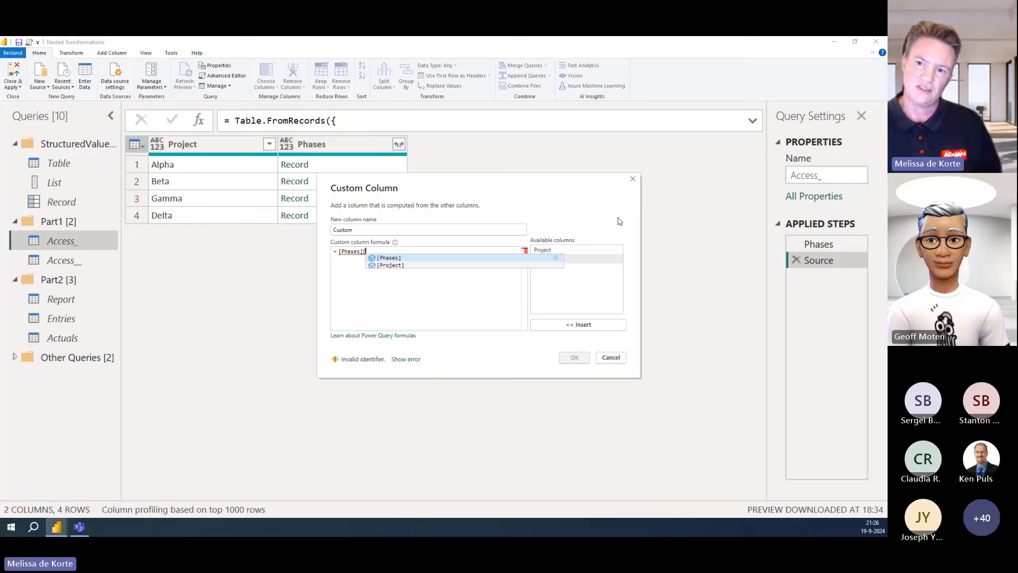
{"action": "left_click", "coordinate": [398, 258]}
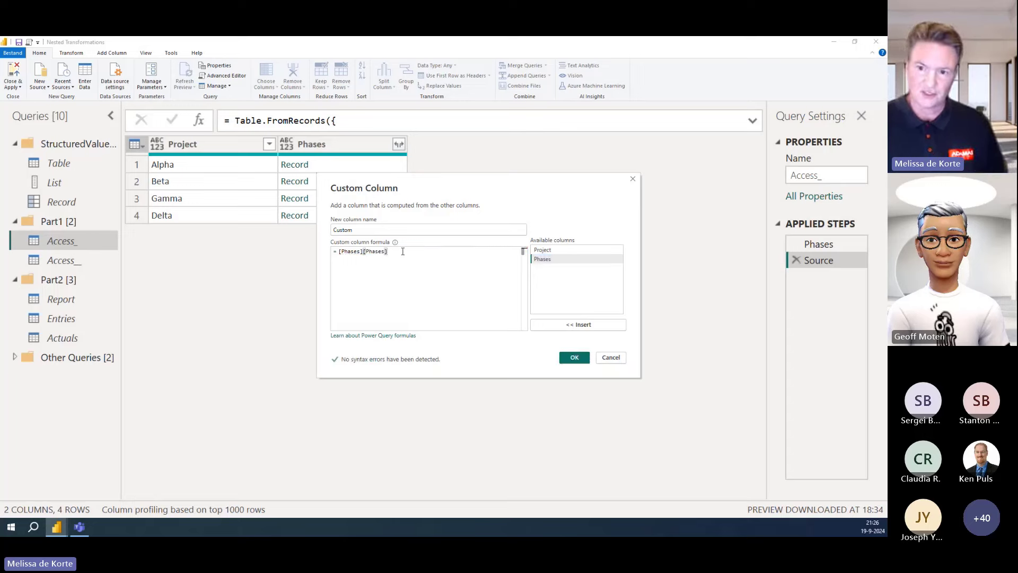
{"action": "key", "text": "BackSpace"}
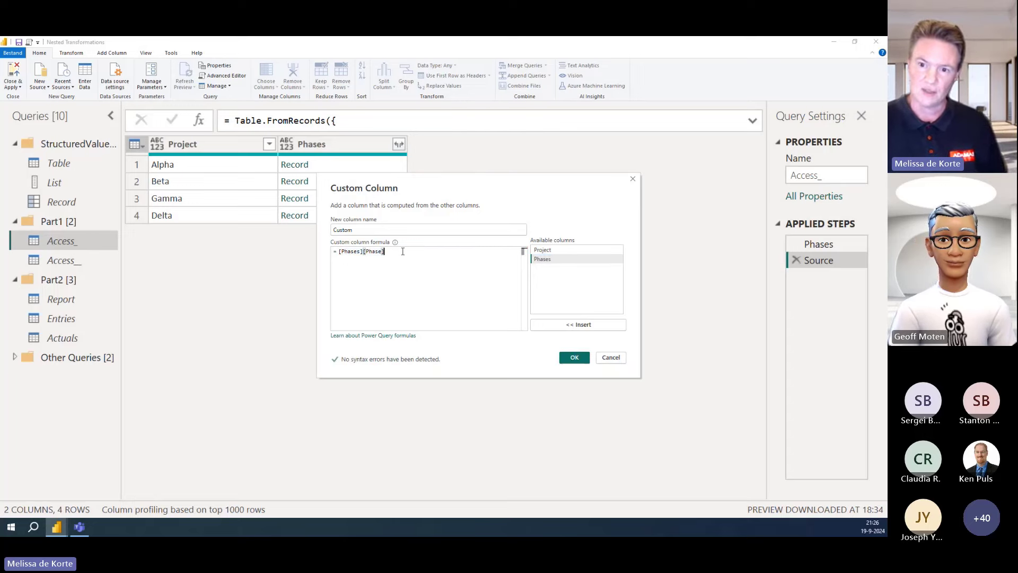
{"action": "left_click", "coordinate": [574, 359]}
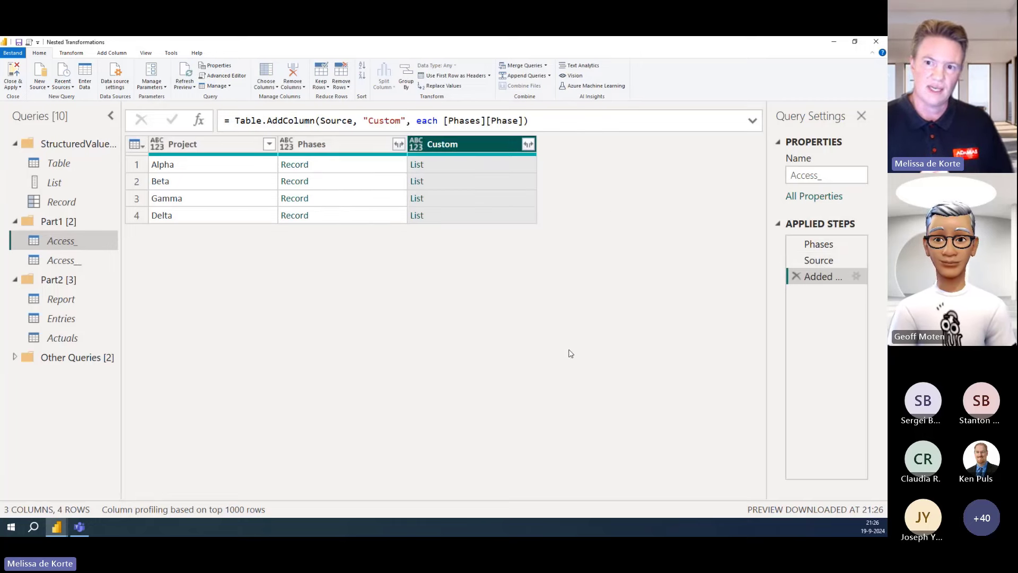
Compare the nested record in Phases with the nested lists in the Custom column for the first three projects
{"action": "left_click", "coordinate": [335, 168]}
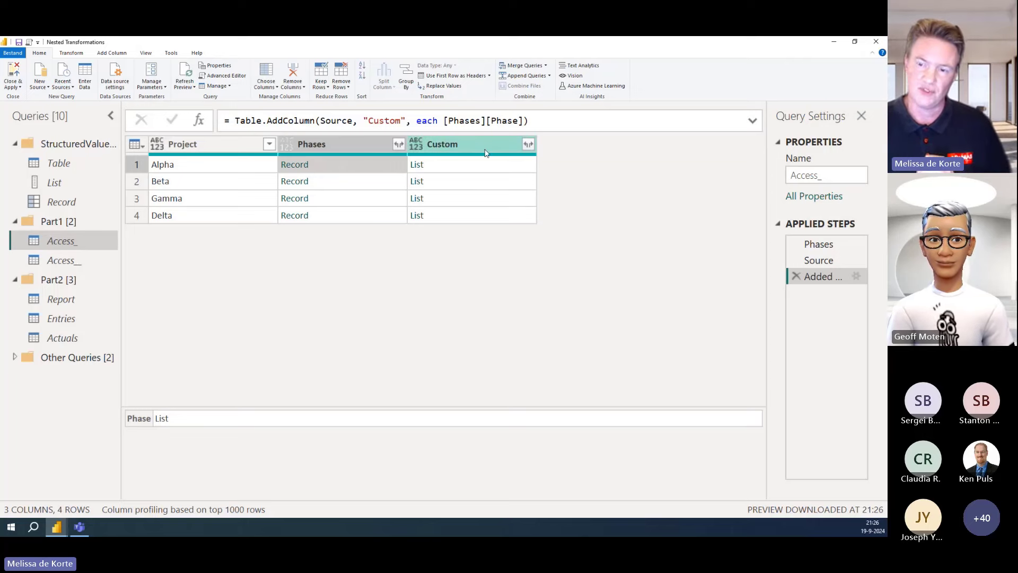
{"action": "left_click", "coordinate": [460, 165]}
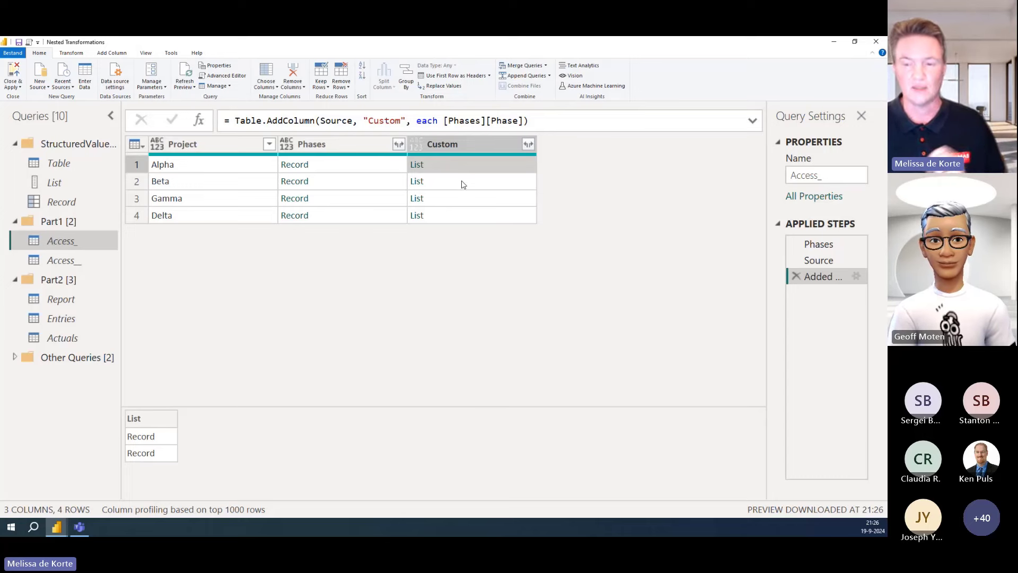
{"action": "left_click", "coordinate": [462, 182]}
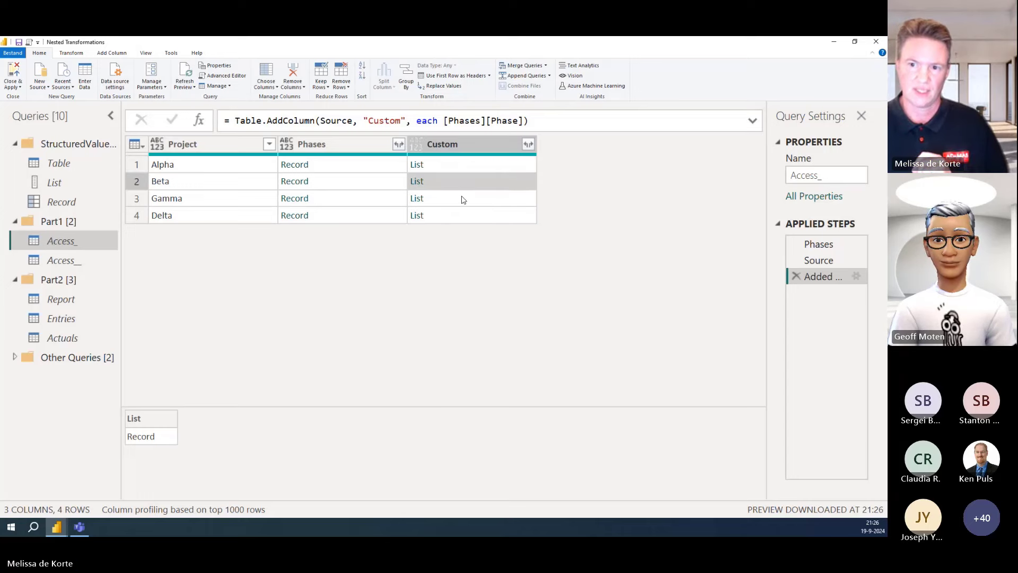
{"action": "left_click", "coordinate": [461, 194]}
{"action": "left_click", "coordinate": [461, 183]}
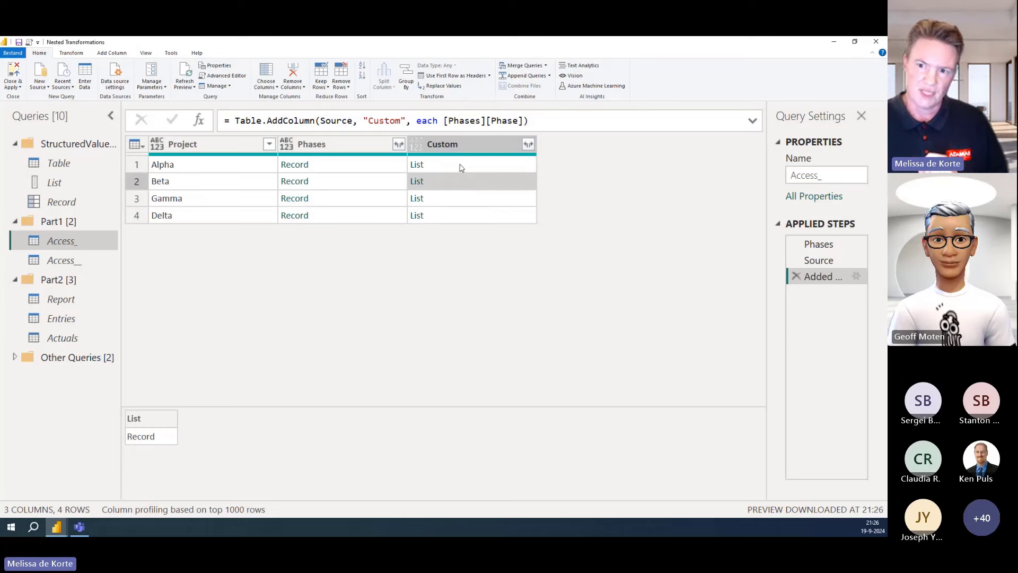
{"action": "left_click", "coordinate": [461, 168]}
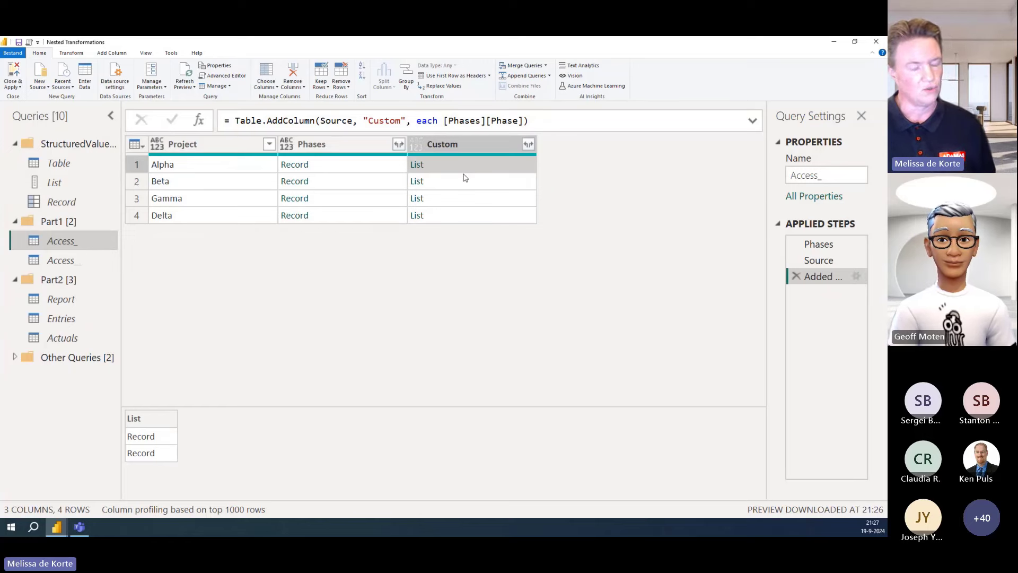
Wrap [Phases][Phase] in List.Last( ) in the added column's formula and apply it
{"action": "left_click", "coordinate": [443, 120]}
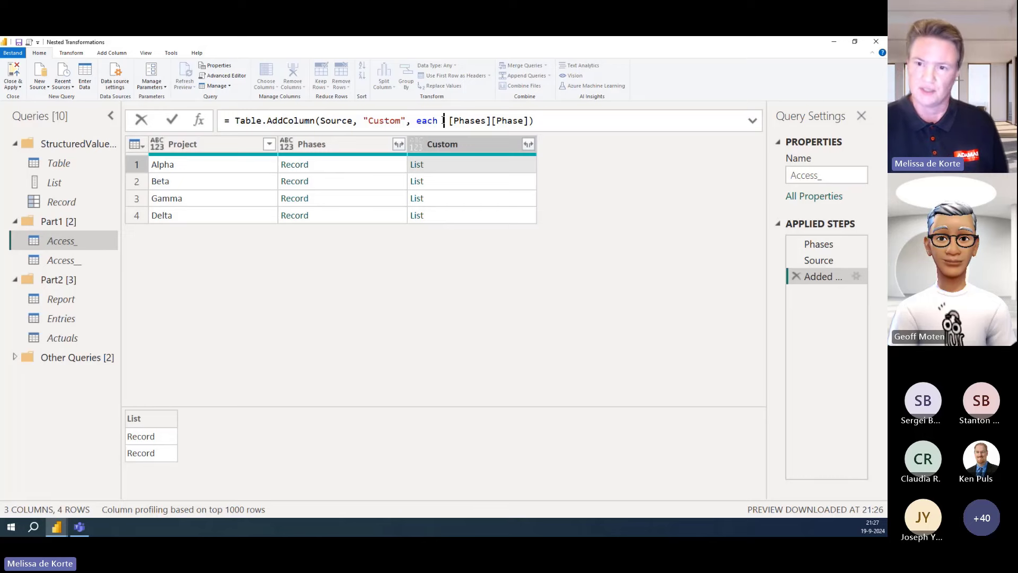
{"action": "type", "text": "L"}
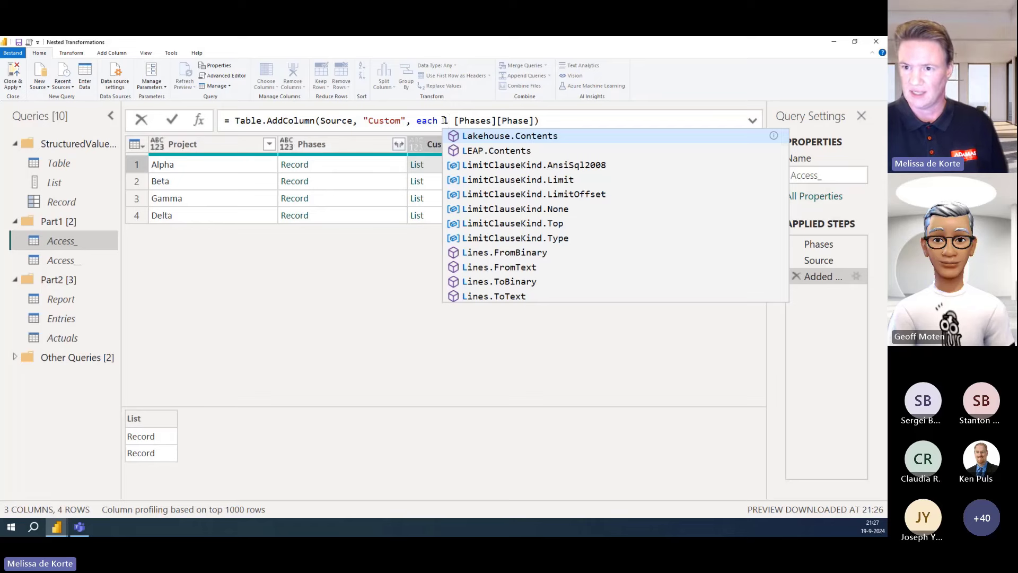
{"action": "type", "text": "l"}
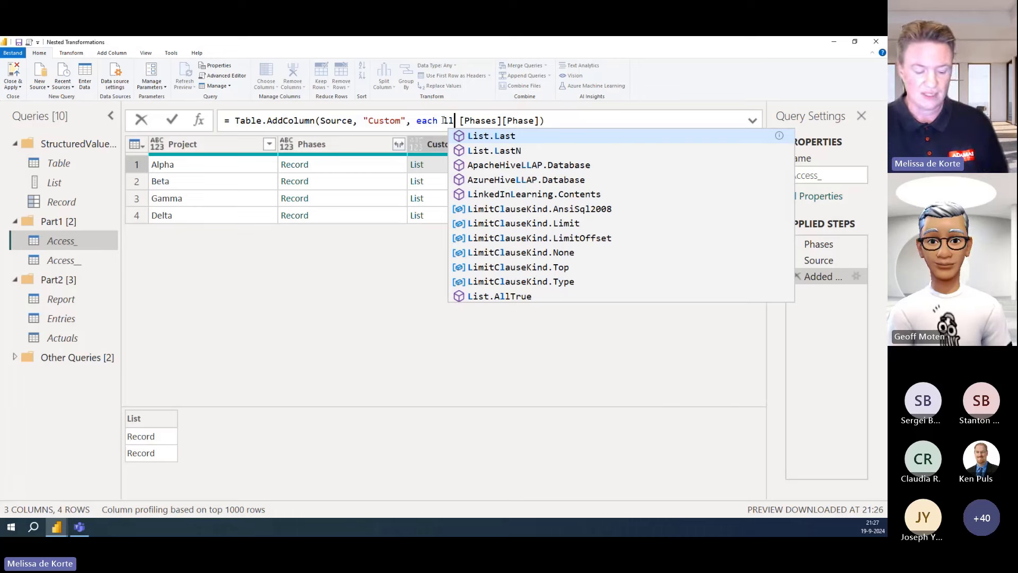
{"action": "key", "text": "Tab"}
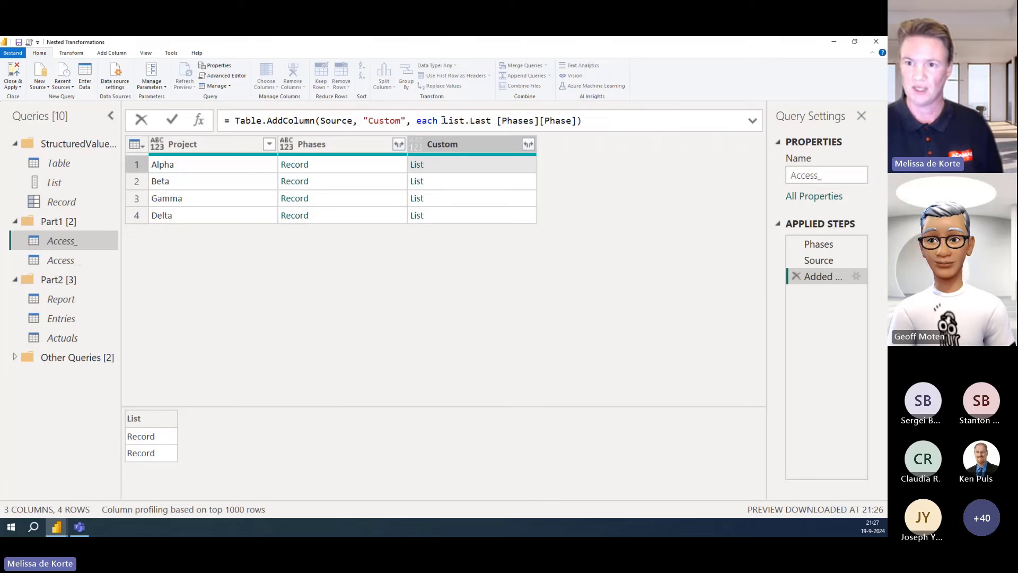
{"action": "type", "text": "("}
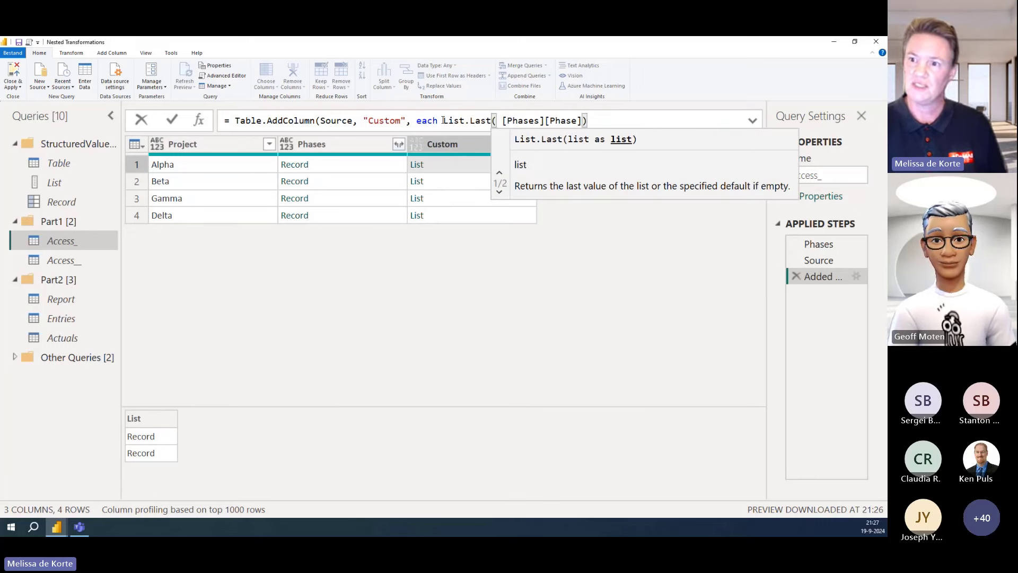
{"action": "key", "text": "End"}
{"action": "type", "text": ")"}
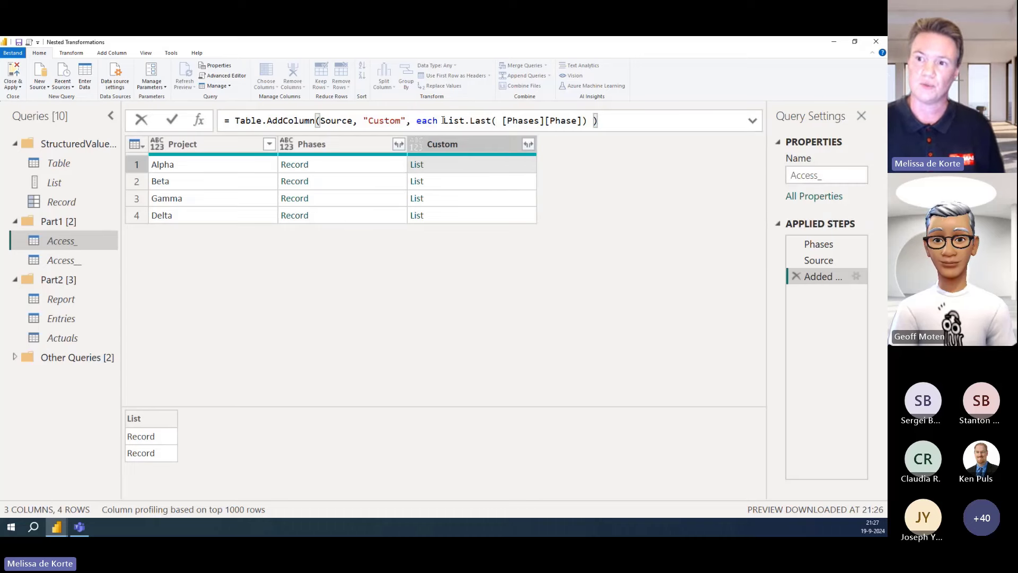
{"action": "left_click", "coordinate": [173, 120]}
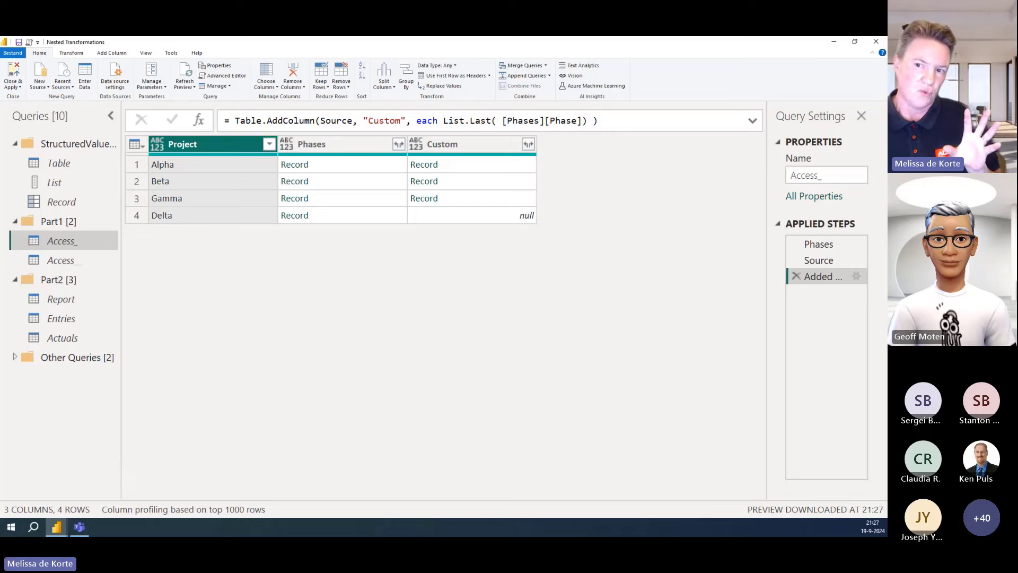
Preview the records in the Custom column for Alpha, Beta and Gamma, checking each one's Name and Key fields
{"action": "left_click", "coordinate": [508, 171]}
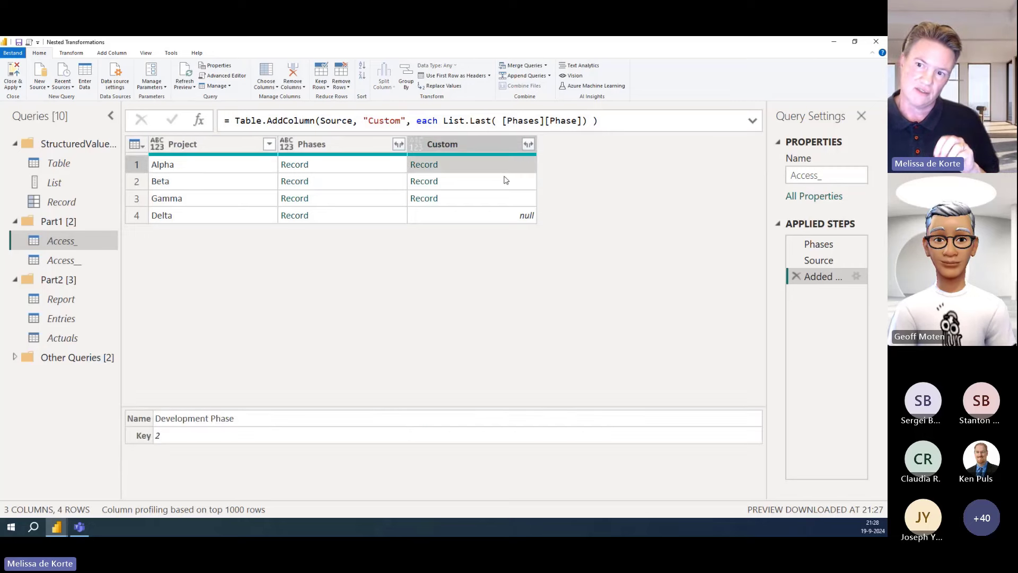
{"action": "left_click", "coordinate": [503, 182]}
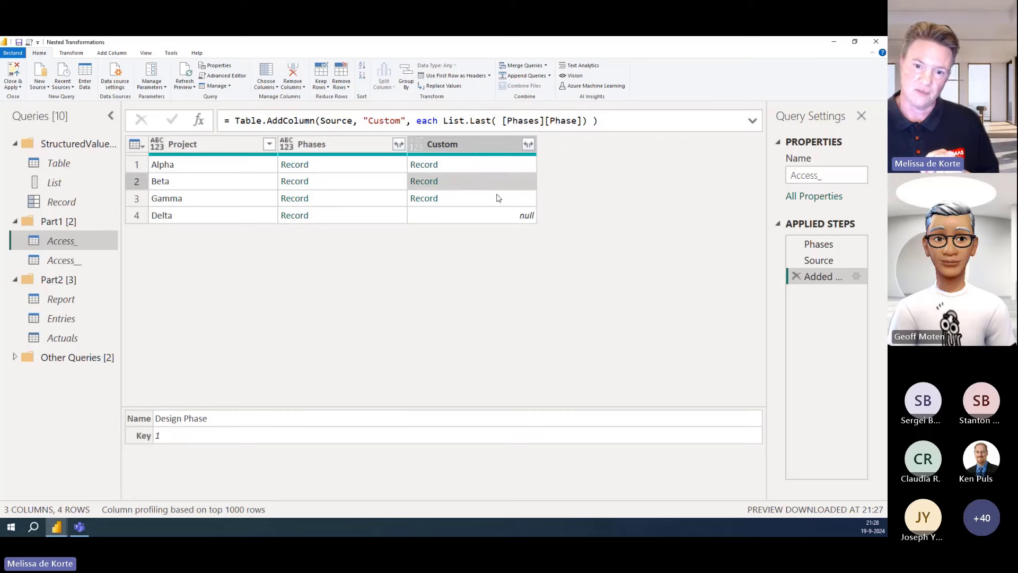
{"action": "left_click", "coordinate": [498, 198]}
{"action": "left_click", "coordinate": [491, 169]}
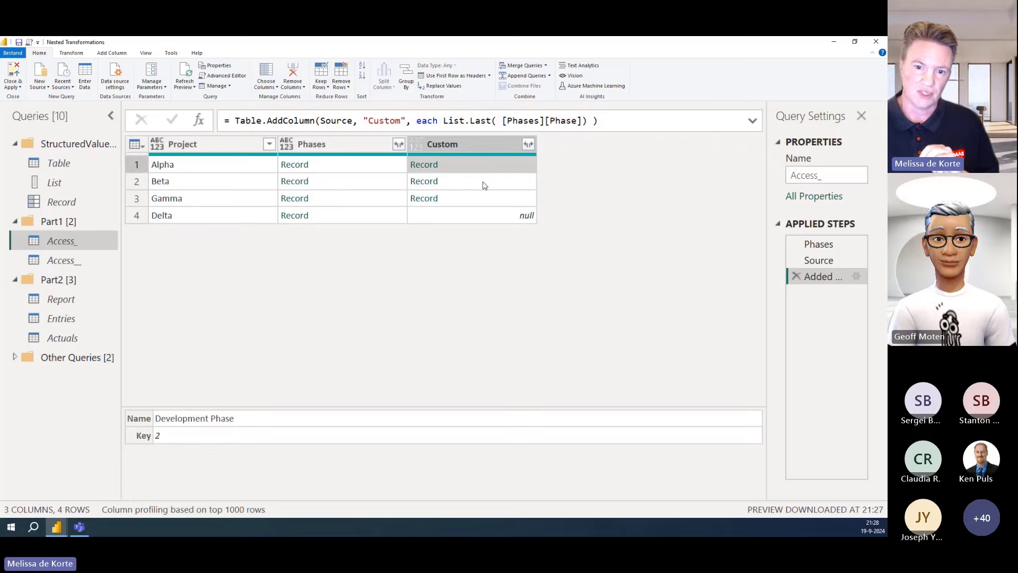
{"action": "left_click", "coordinate": [483, 184]}
{"action": "left_click", "coordinate": [483, 167]}
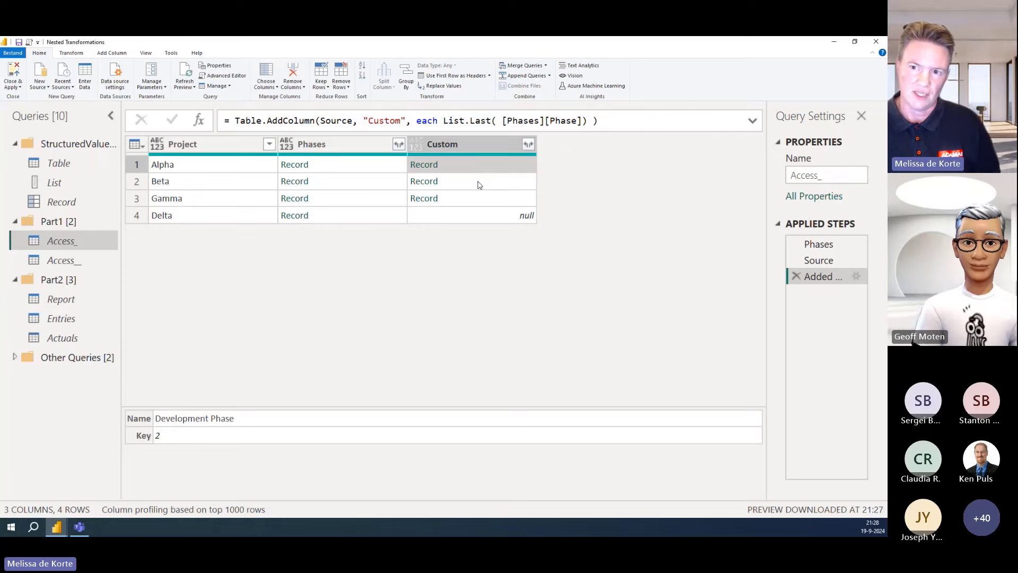
{"action": "left_click", "coordinate": [480, 184]}
{"action": "left_click", "coordinate": [480, 172]}
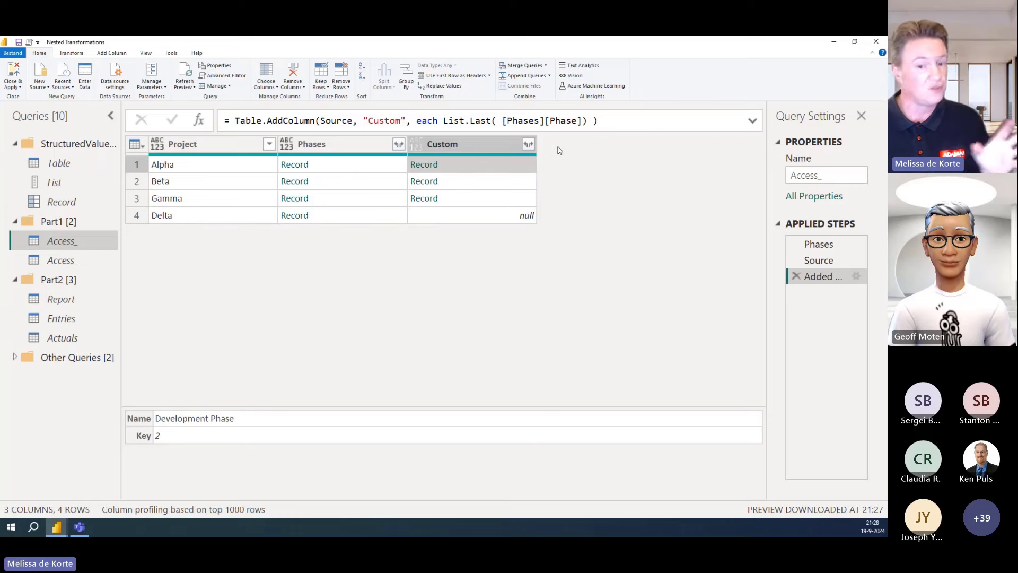
Append the field access [Name] after List.Last( [Phases][Phase]) in the added column's formula and apply it
{"action": "left_click", "coordinate": [588, 121]}
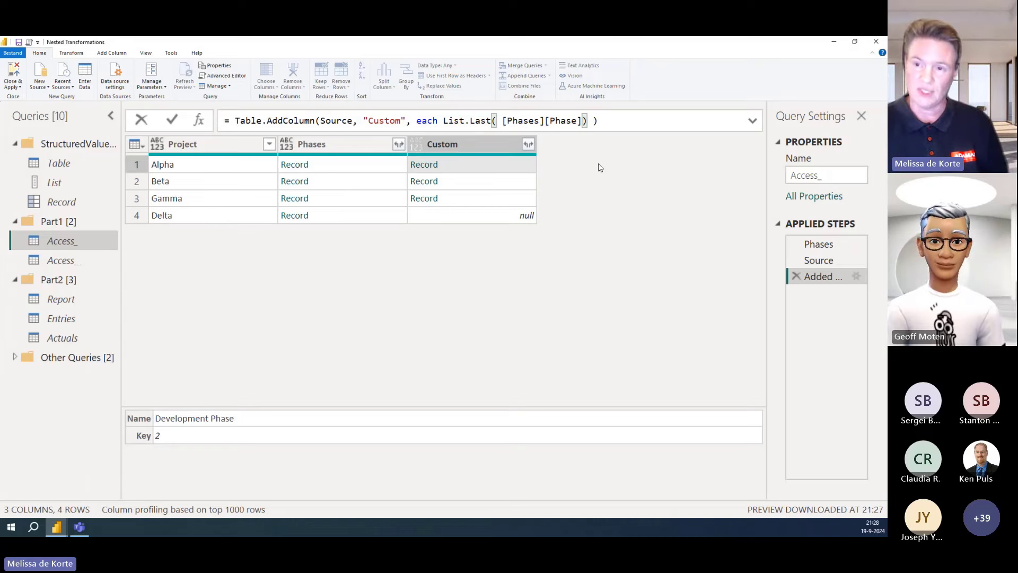
{"action": "type", "text": "["}
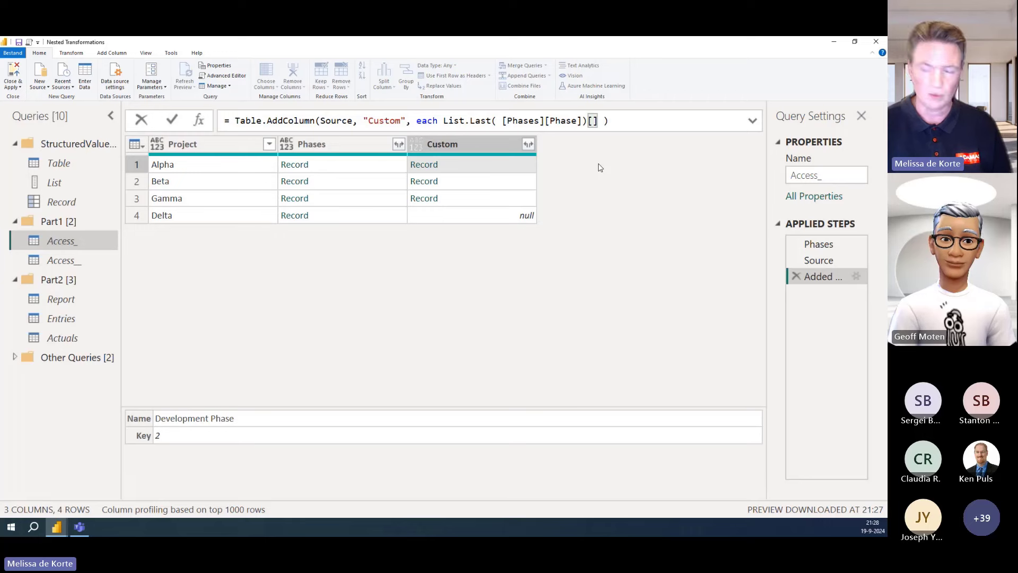
{"action": "type", "text": "Name"}
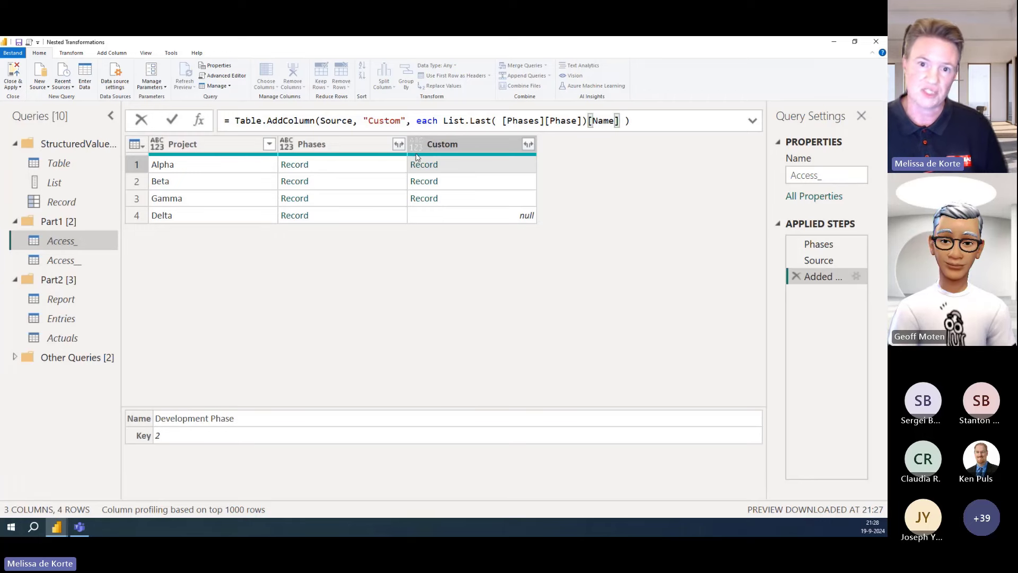
{"action": "left_click", "coordinate": [173, 120]}
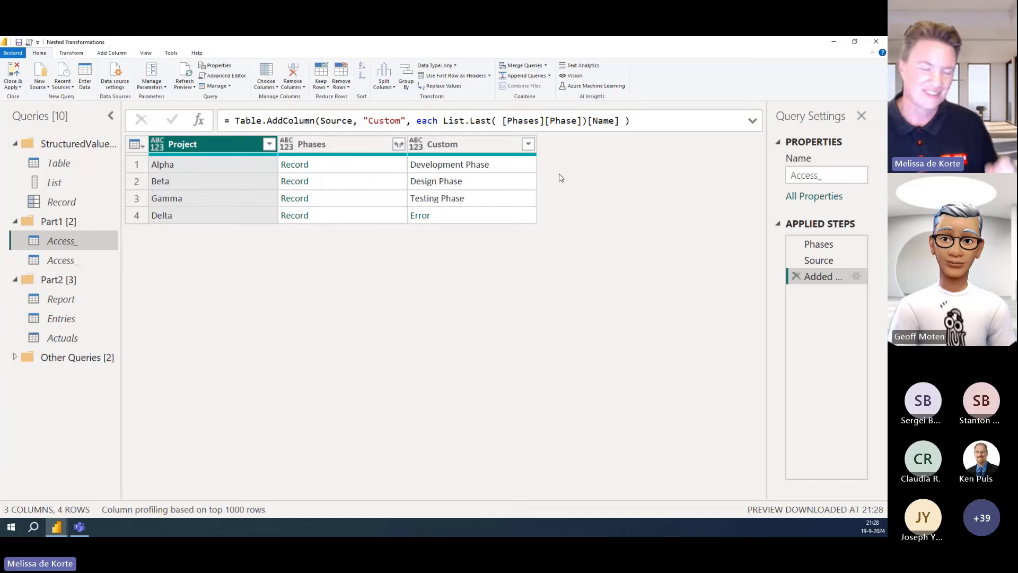
Inspect Delta's value in the Custom column and make the field access optional by changing [Name] to [Name]? in the formula
{"action": "left_click", "coordinate": [476, 217]}
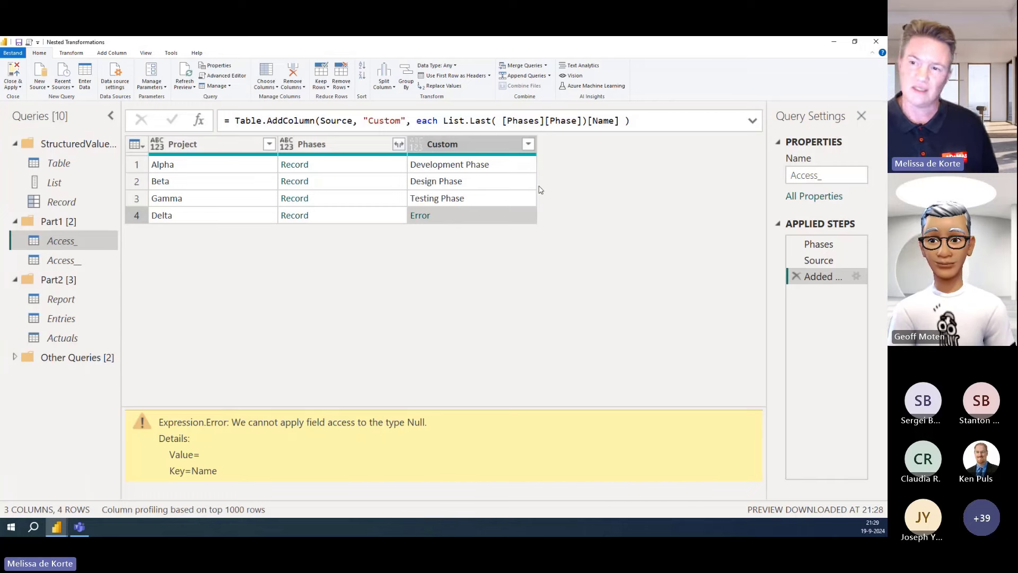
{"action": "left_click", "coordinate": [620, 120]}
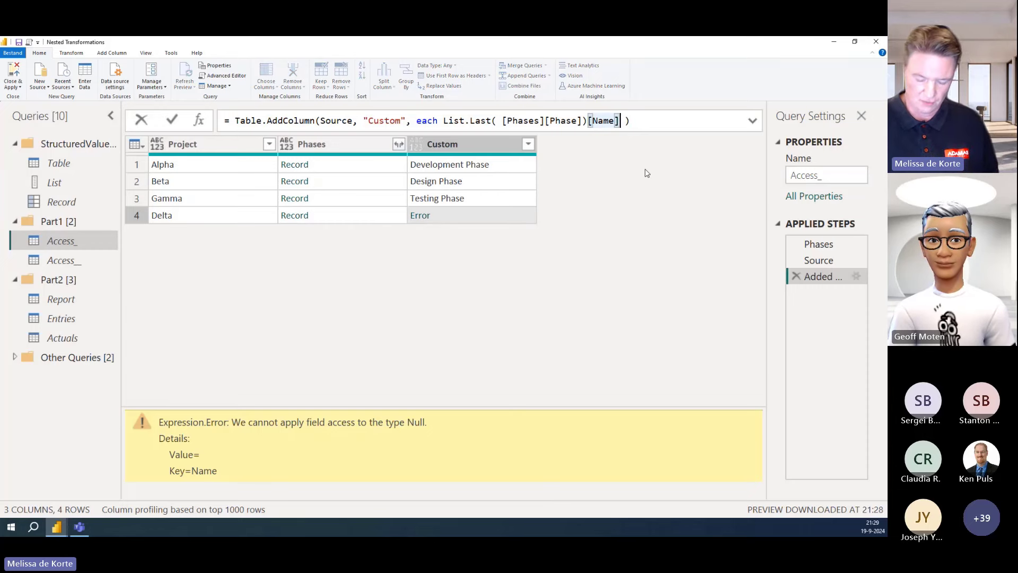
{"action": "type", "text": "?"}
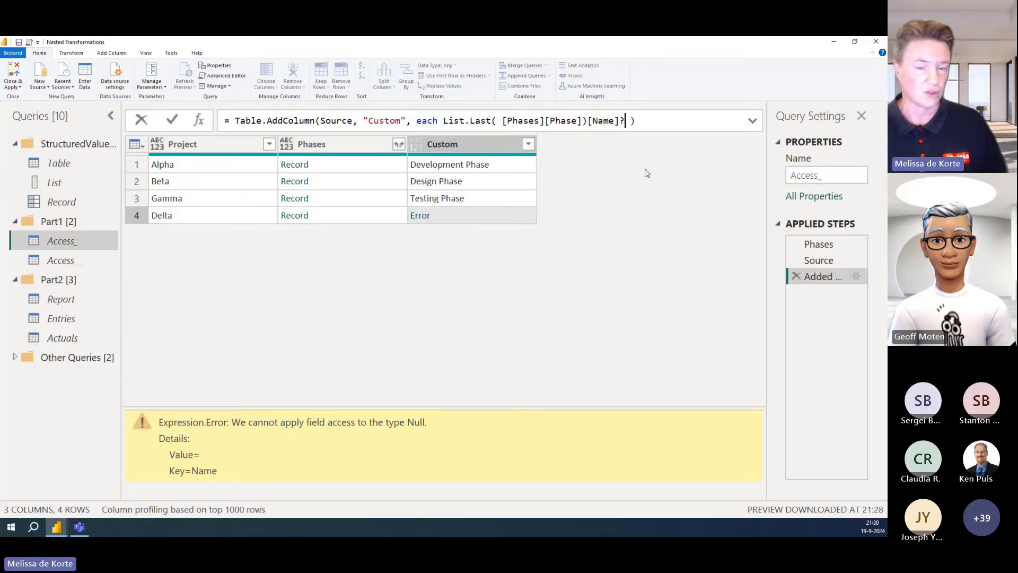
{"action": "left_click", "coordinate": [171, 124]}
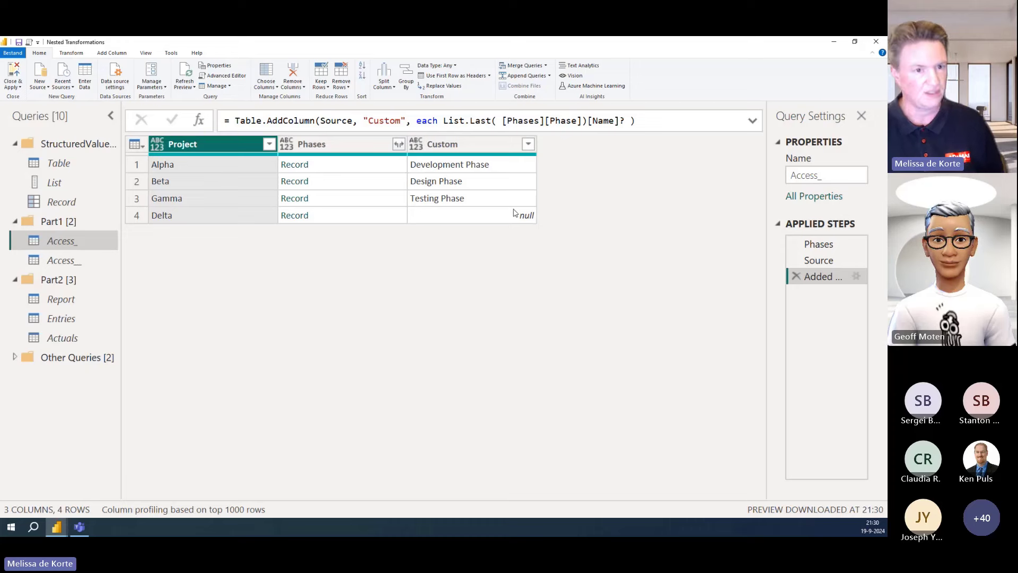
Try optional access on the other fields too, changing the List.Last argument to [Phases]?[Phase]? and applying the formula
{"action": "left_click", "coordinate": [581, 122]}
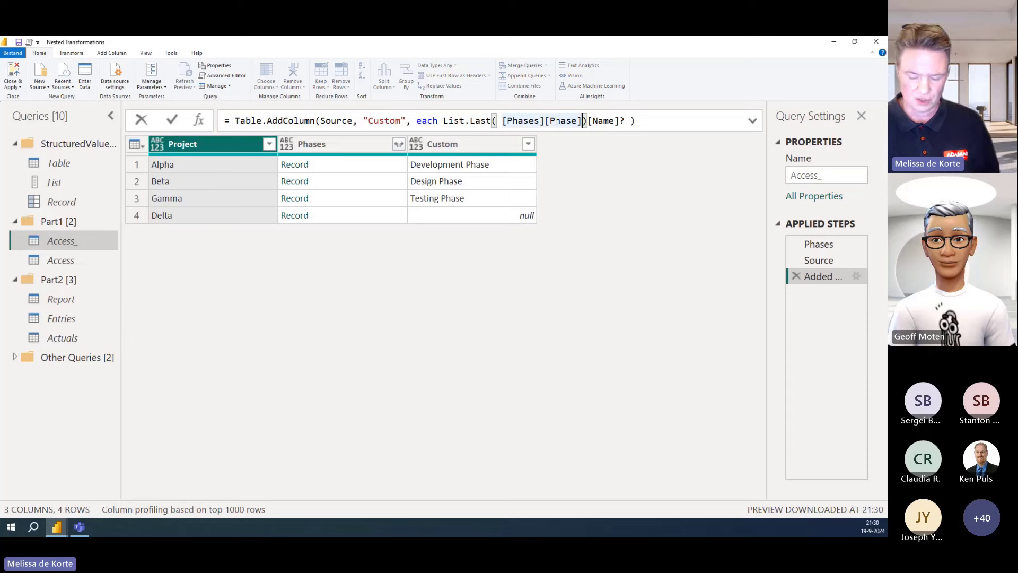
{"action": "type", "text": "?"}
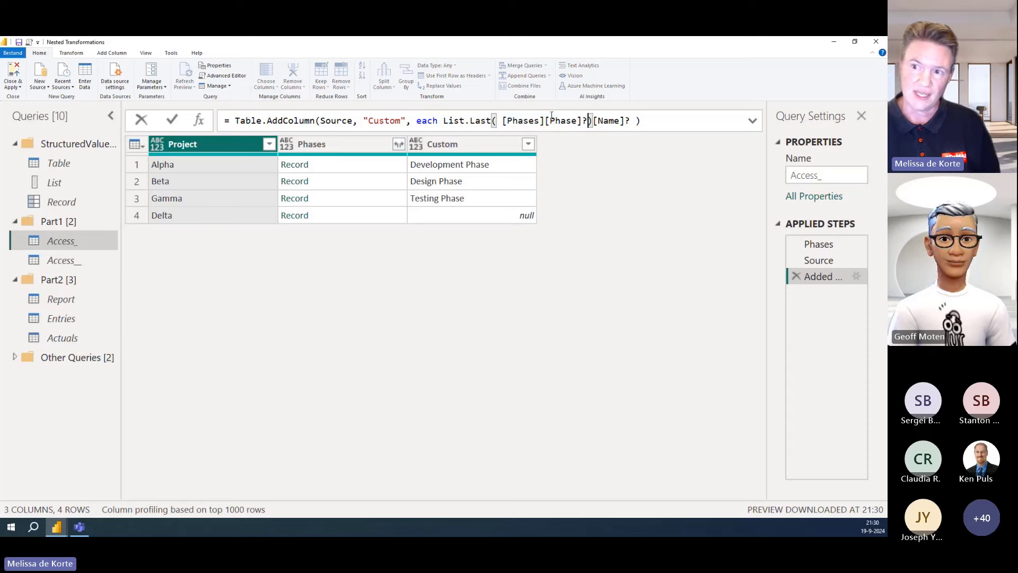
{"action": "left_click", "coordinate": [546, 121]}
{"action": "type", "text": "?"}
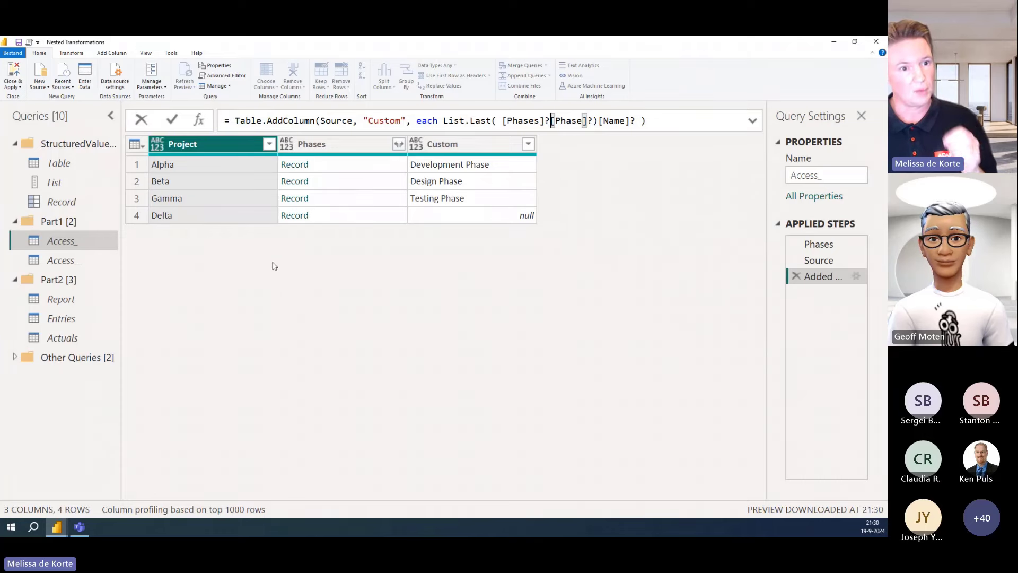
{"action": "left_click", "coordinate": [173, 120]}
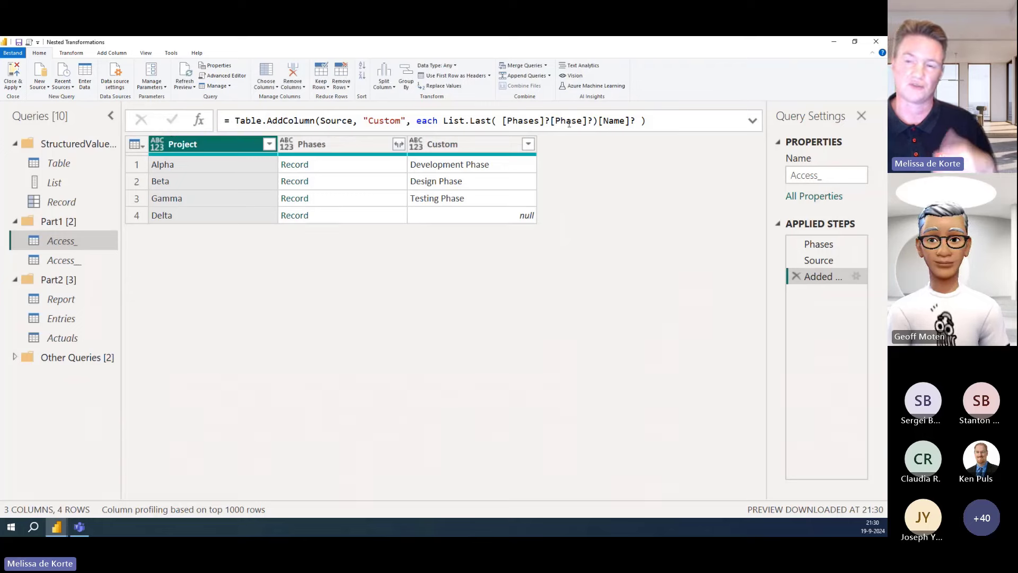
Remove the question marks after [Phases] and [Phase], keeping only the one after [Name], and apply the formula
{"action": "left_click", "coordinate": [548, 121]}
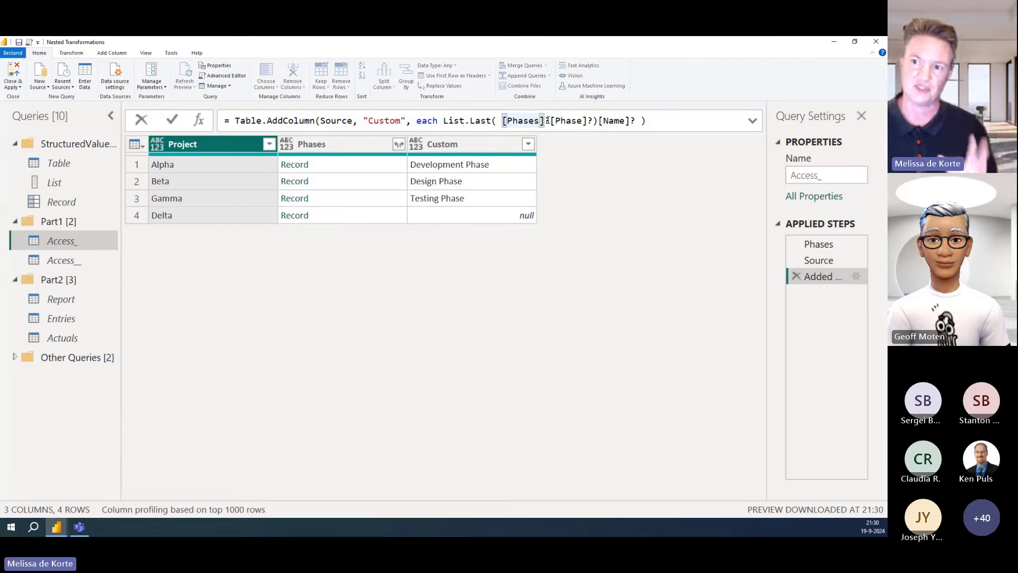
{"action": "key", "text": "BackSpace"}
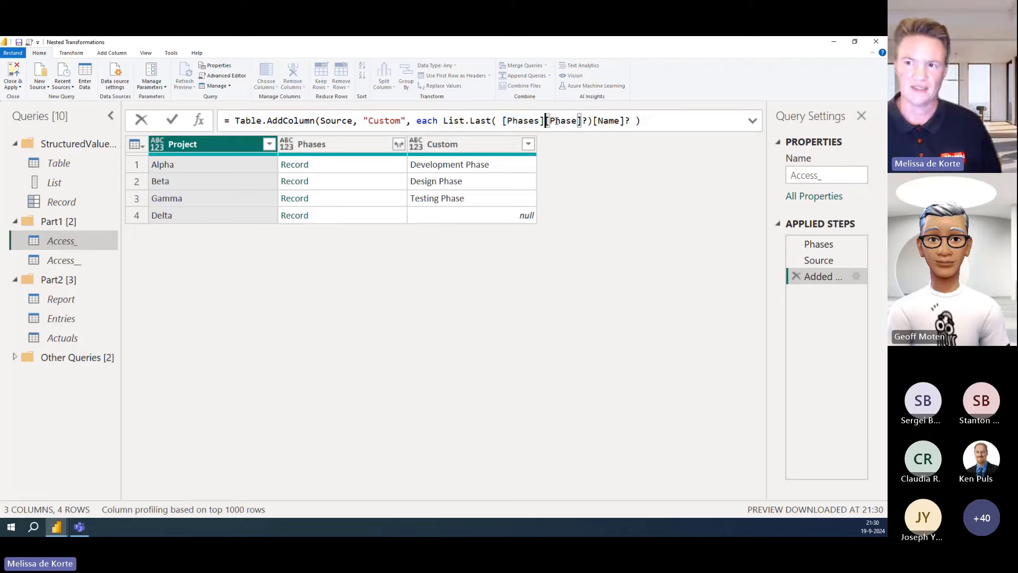
{"action": "left_click", "coordinate": [582, 121]}
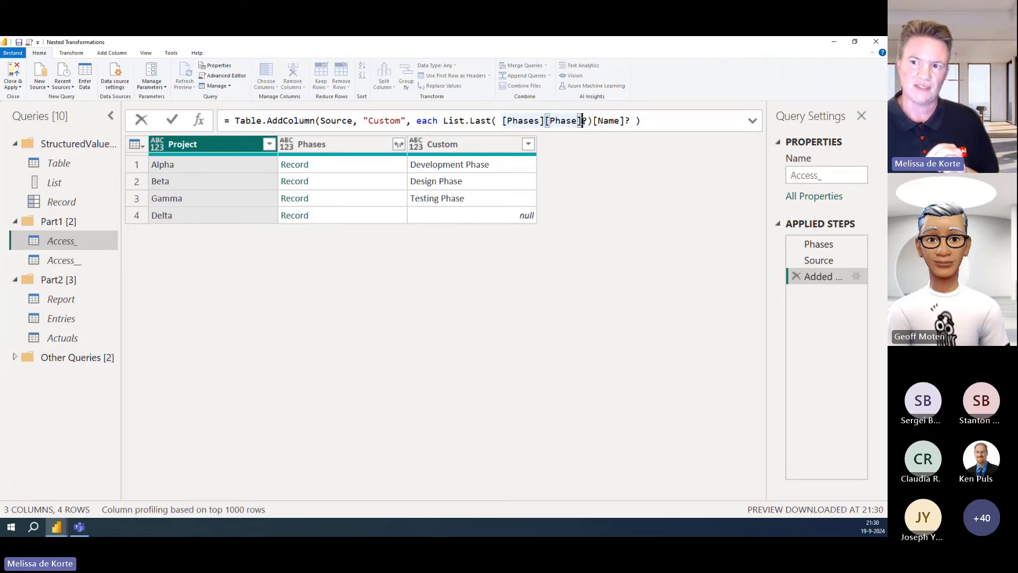
{"action": "key", "text": "Delete"}
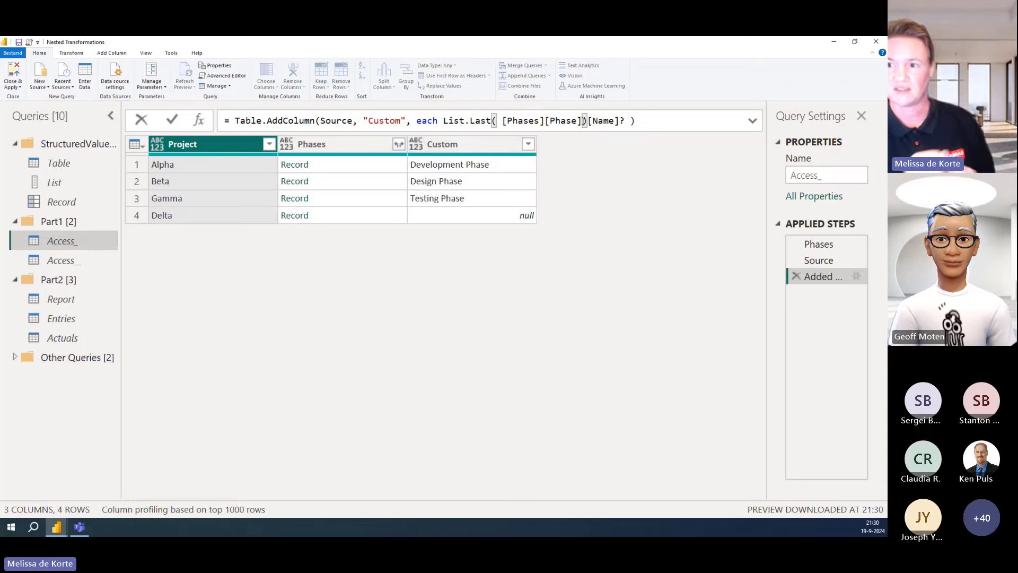
{"action": "left_click", "coordinate": [172, 120]}
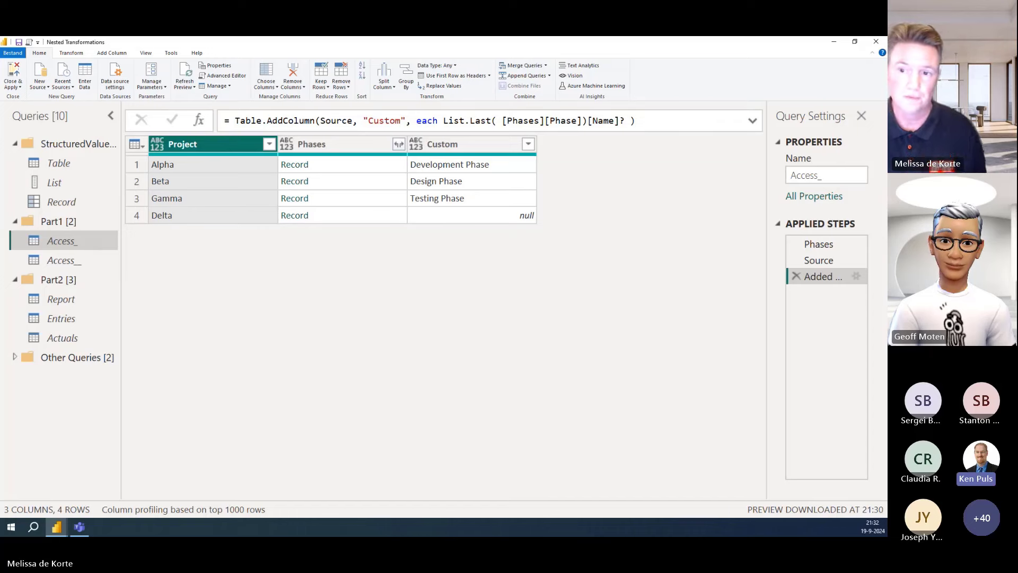
Copy the expression each List.Last( [Phases][Phase])[Name]? from the added column's formula
{"action": "left_click", "coordinate": [685, 122]}
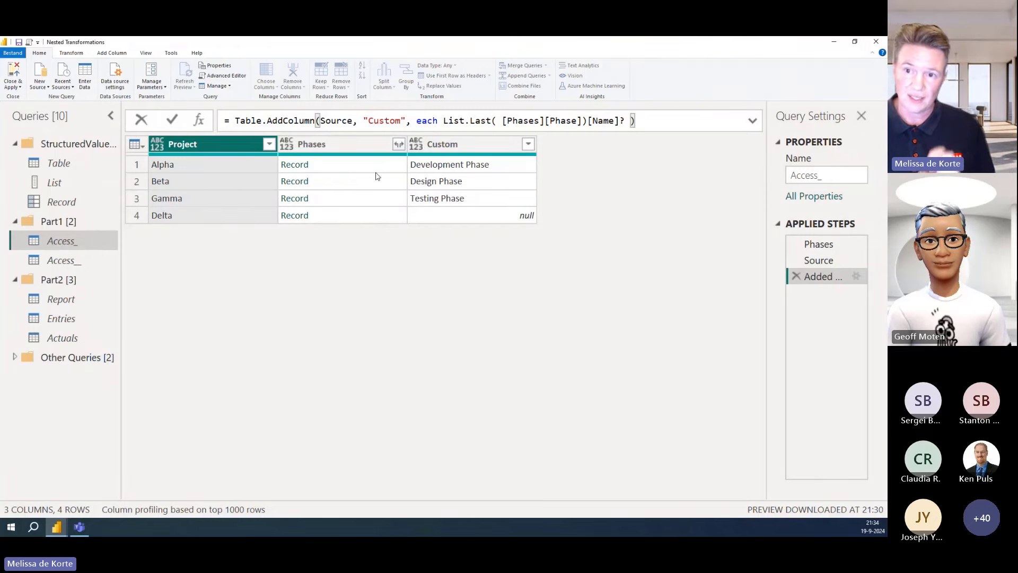
{"action": "left_click_drag", "start_coordinate": [417, 120], "coordinate": [628, 120]}
{"action": "key", "text": "ctrl+c"}
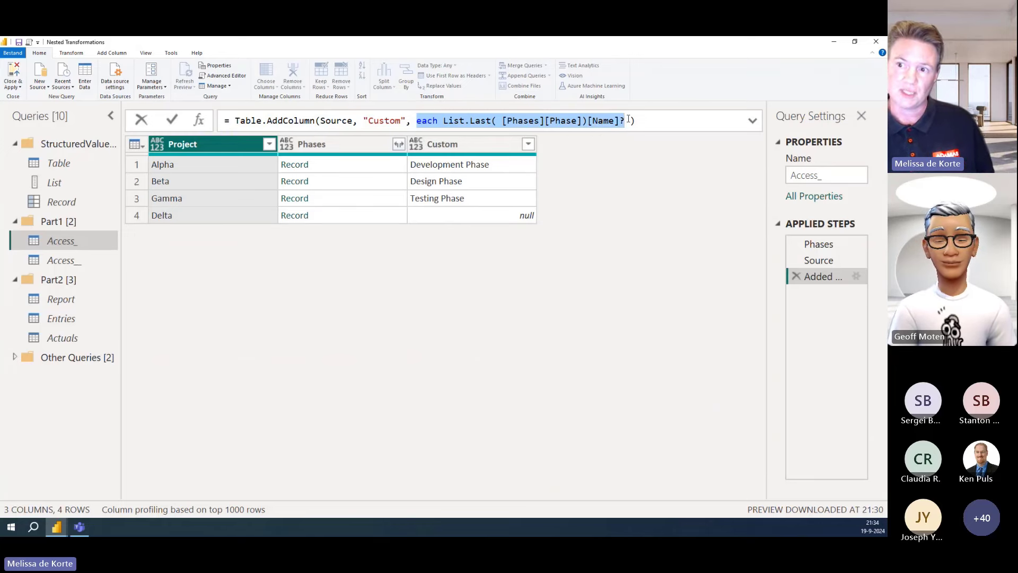
Add a Replace Values step on the Phases column with both the value to find and its replacement left empty
{"action": "left_click", "coordinate": [336, 146]}
{"action": "left_click", "coordinate": [329, 150]}
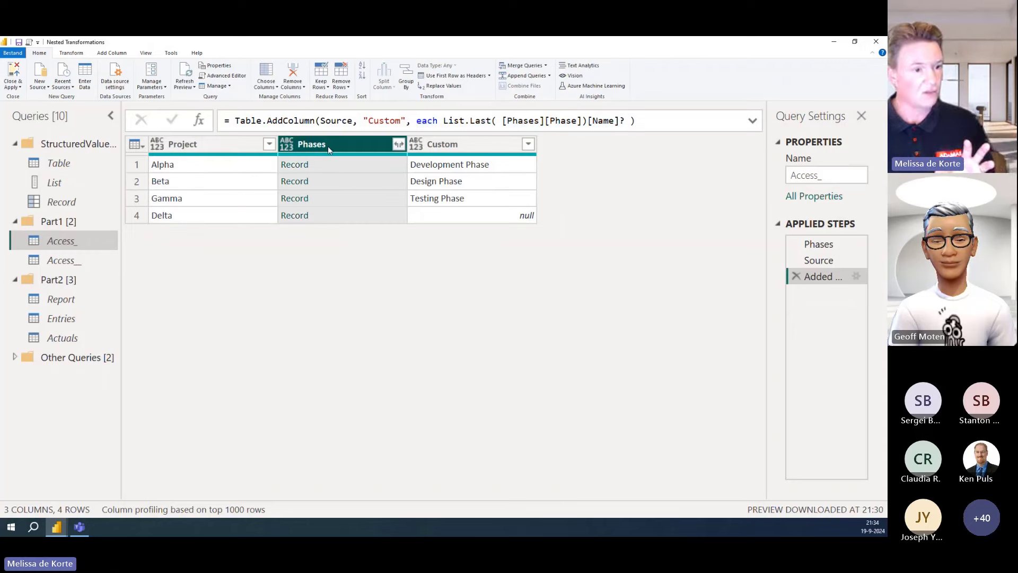
{"action": "left_click", "coordinate": [71, 53]}
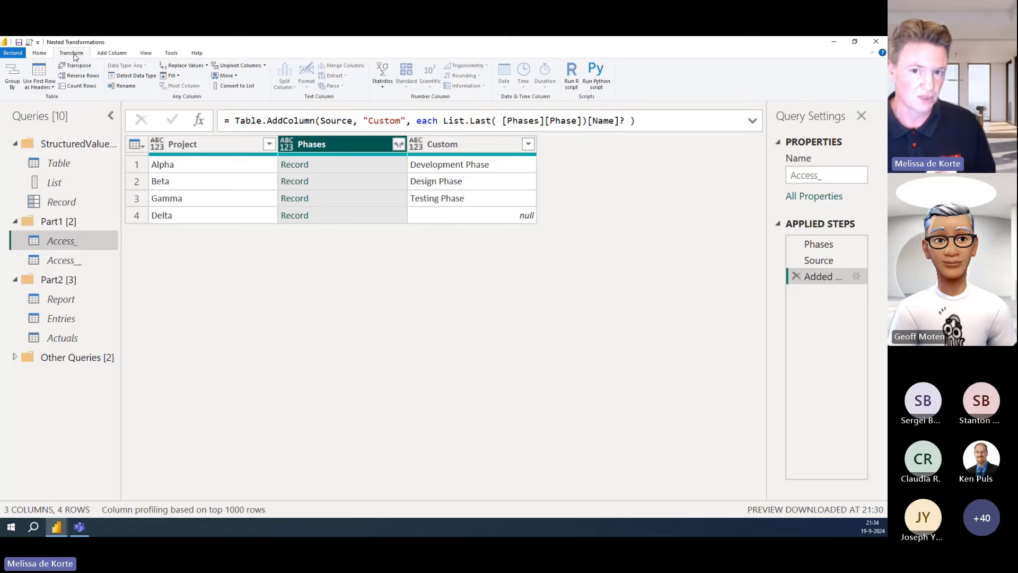
{"action": "left_click", "coordinate": [185, 65]}
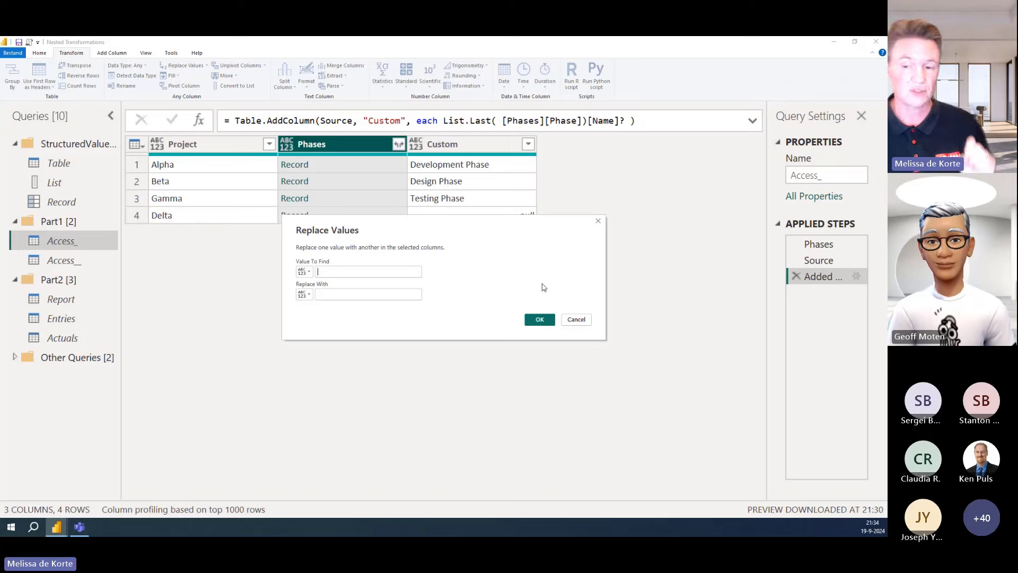
{"action": "left_click", "coordinate": [532, 321]}
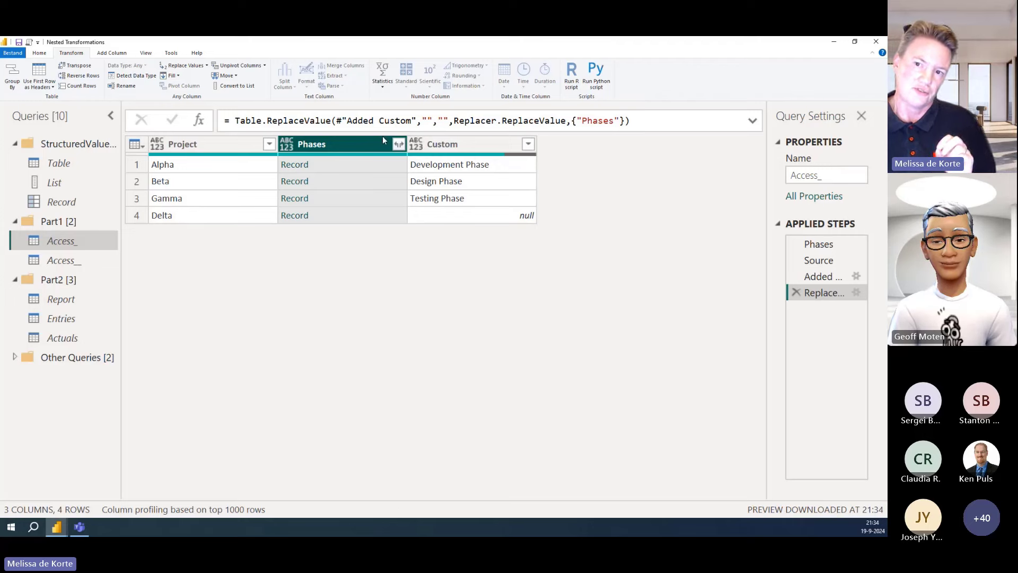
Change the table reference in the Table.ReplaceValue formula from #"Added Custom" to Source and apply it
{"action": "left_click", "coordinate": [339, 120]}
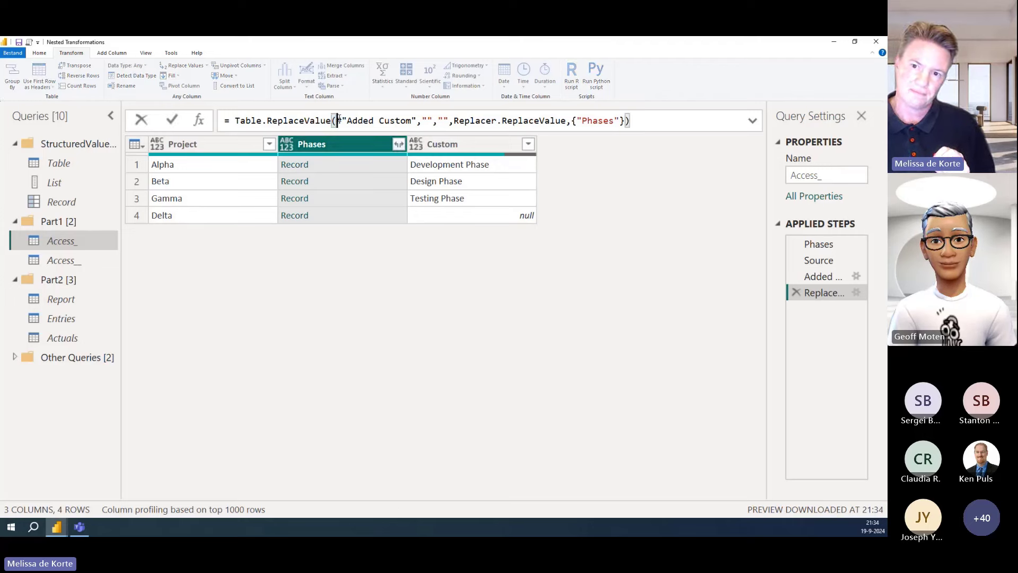
{"action": "left_click_drag", "start_coordinate": [337, 119], "coordinate": [417, 120]}
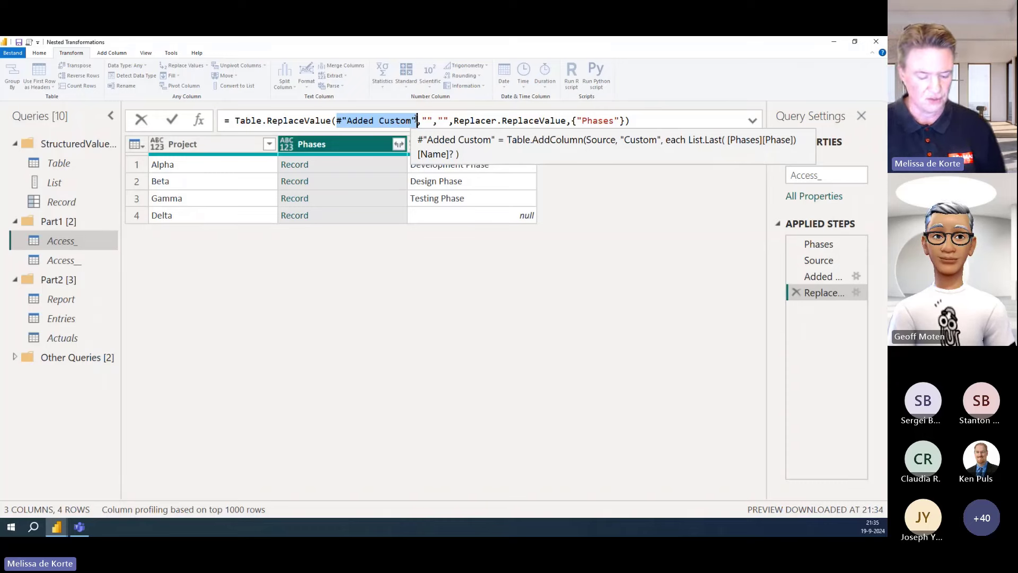
{"action": "type", "text": "Sou"}
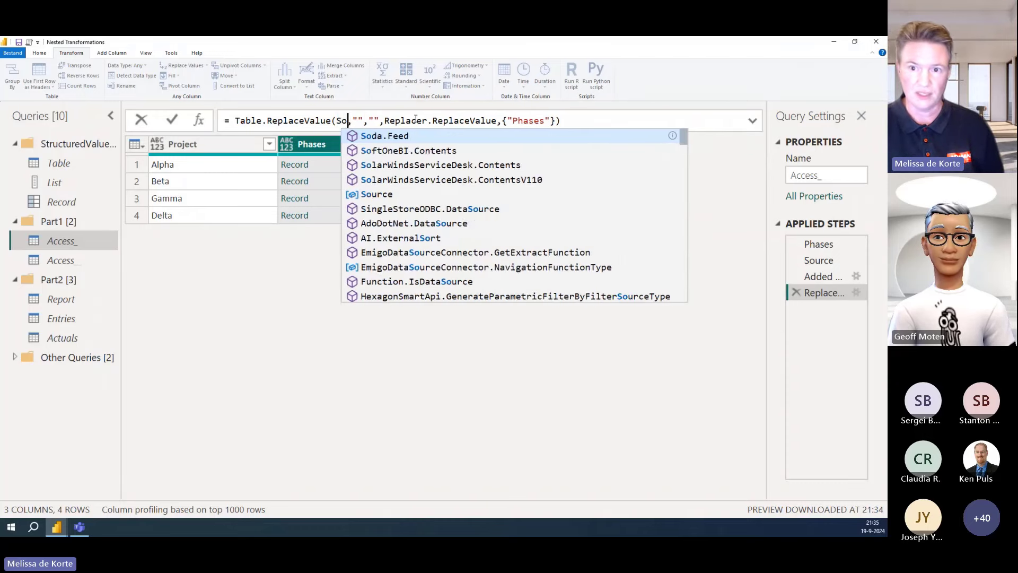
{"action": "key", "text": "Tab"}
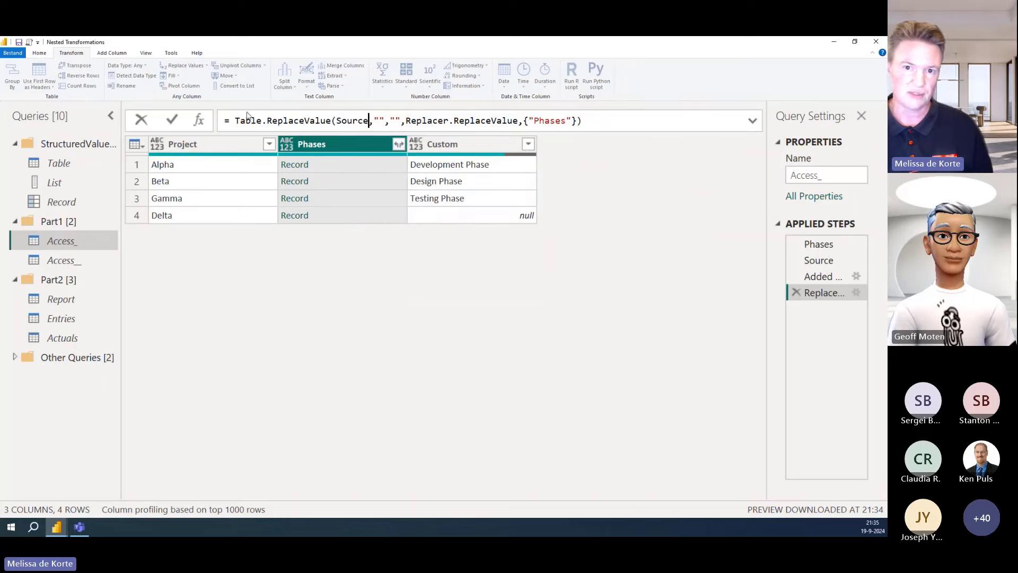
{"action": "left_click", "coordinate": [173, 120]}
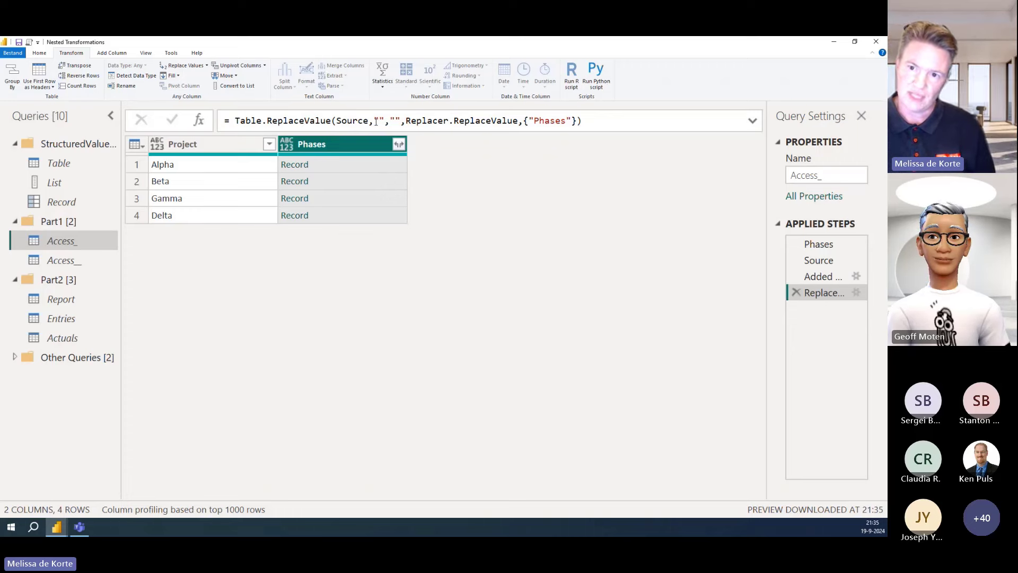
{"action": "left_click_drag", "start_coordinate": [375, 122], "coordinate": [383, 122]}
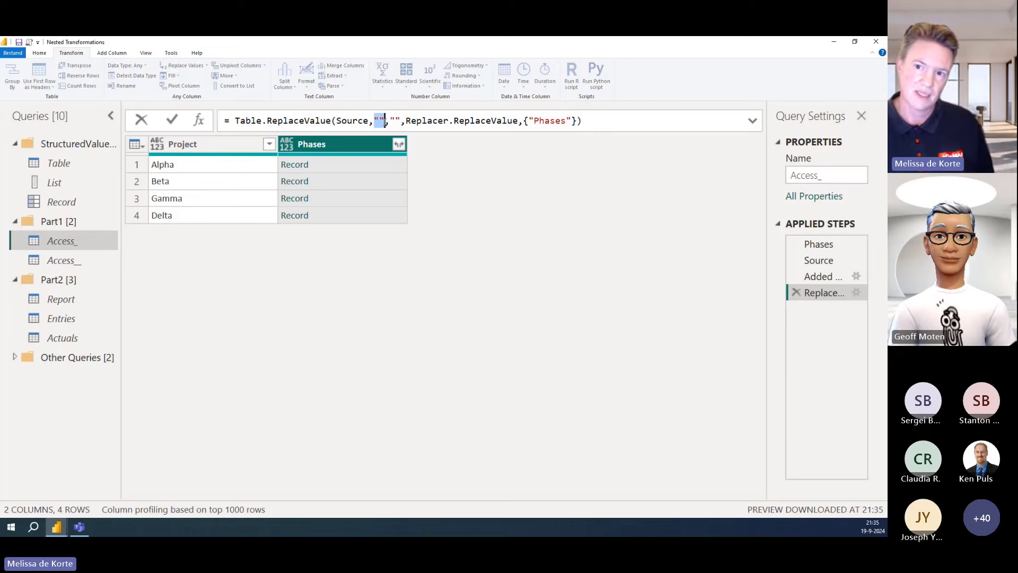
{"action": "left_click_drag", "start_coordinate": [391, 122], "coordinate": [401, 121]}
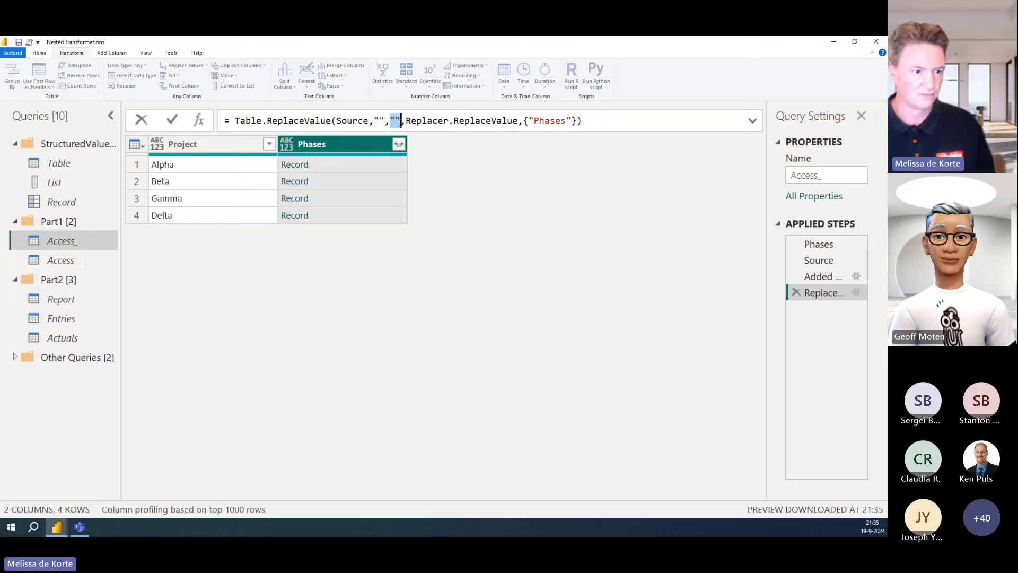
{"action": "left_click_drag", "start_coordinate": [406, 121], "coordinate": [520, 121]}
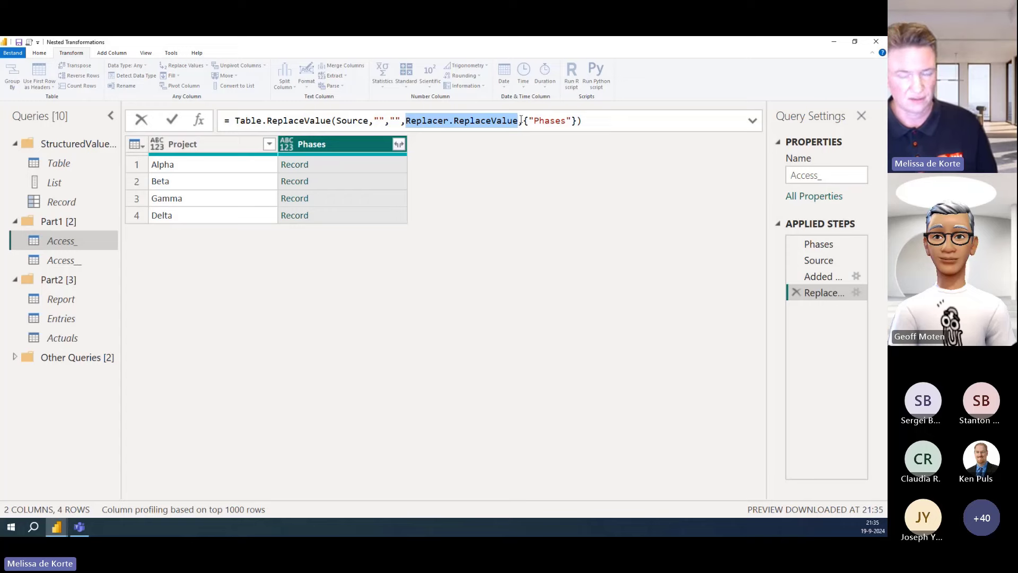
{"action": "left_click_drag", "start_coordinate": [524, 121], "coordinate": [579, 121]}
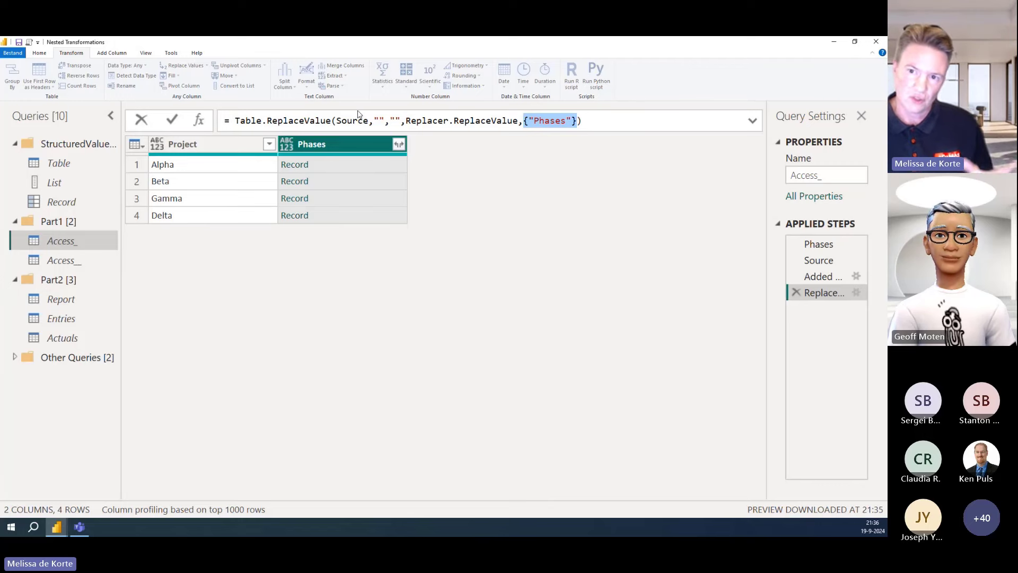
Replace the empty value-to-find argument in the Table.ReplaceValue formula with each [Phases]
{"action": "left_click_drag", "start_coordinate": [374, 120], "coordinate": [384, 121]}
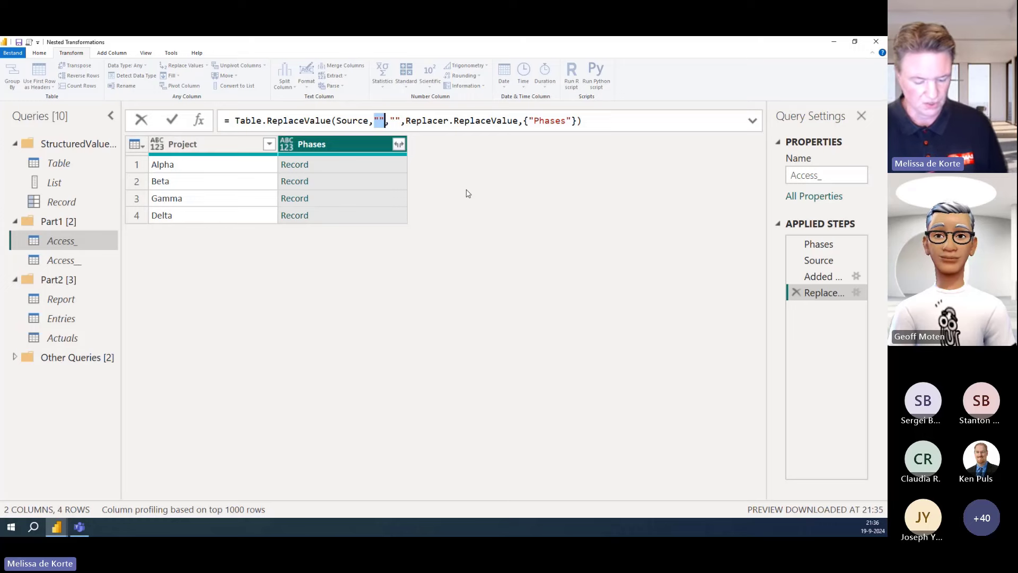
{"action": "type", "text": "each "}
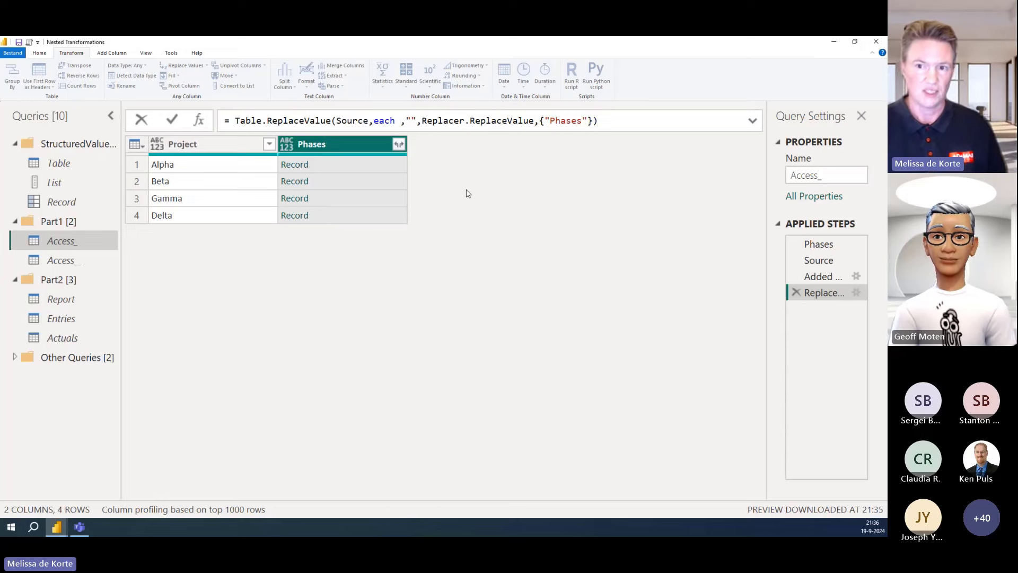
{"action": "type", "text": "["}
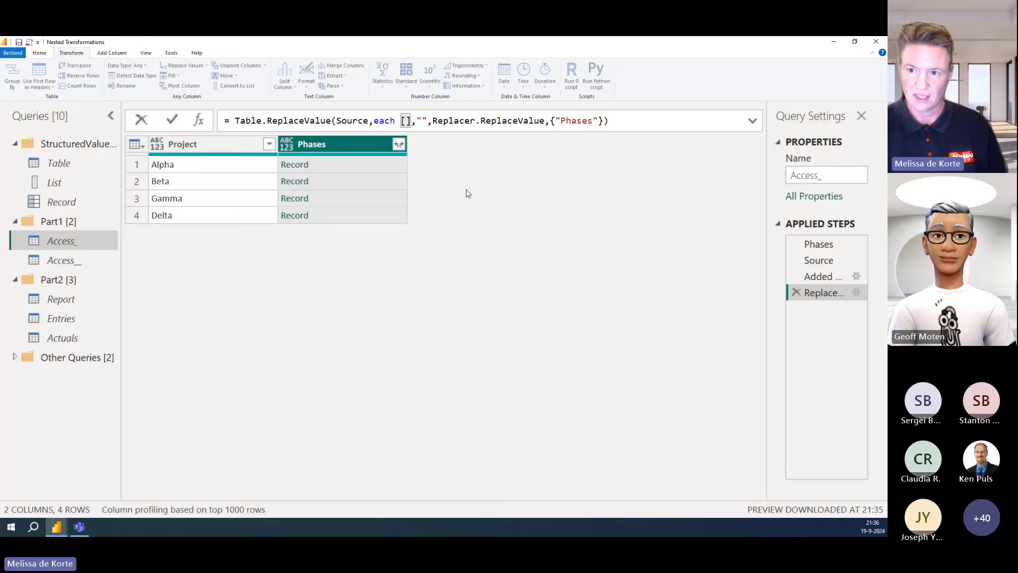
{"action": "type", "text": "Phases"}
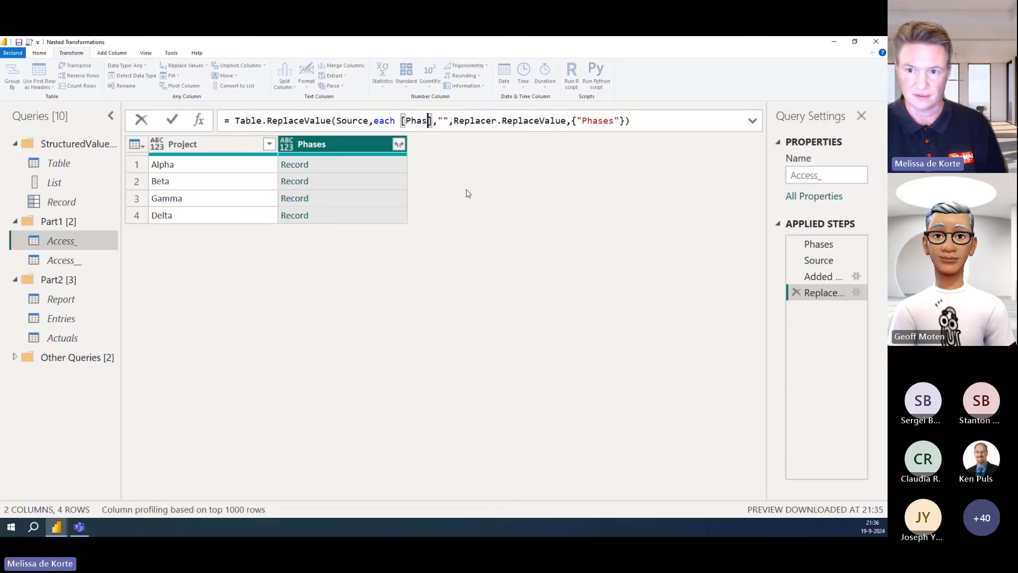
{"action": "key", "text": "Right"}
{"action": "key", "text": "Right"}
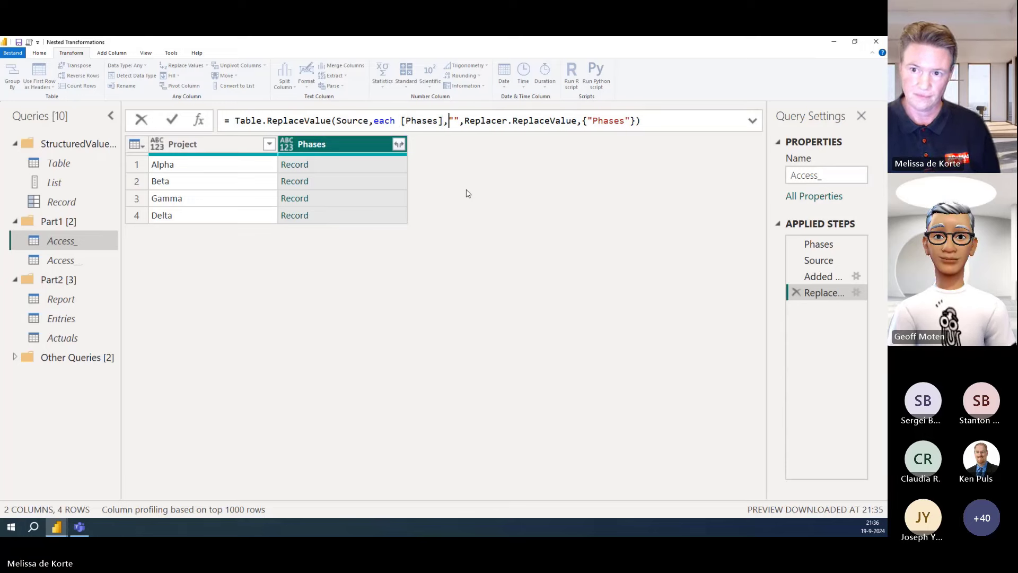
Replace the empty replacement argument with the copied expression each List.Last( [Phases][Phase])[Name]? and apply the formula
{"action": "key", "text": "shift+Right"}
{"action": "key", "text": "shift+Right"}
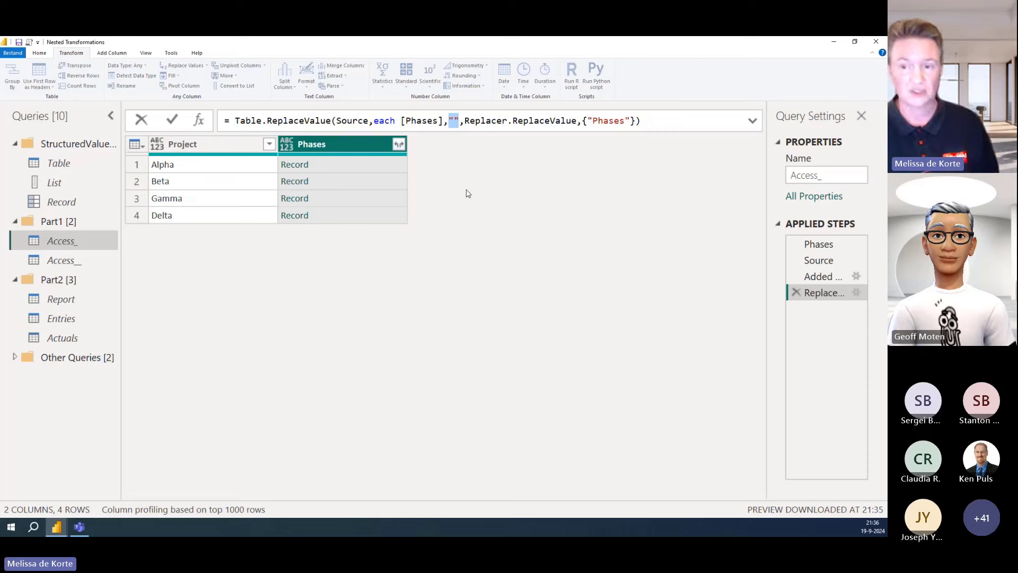
{"action": "key", "text": "ctrl+v"}
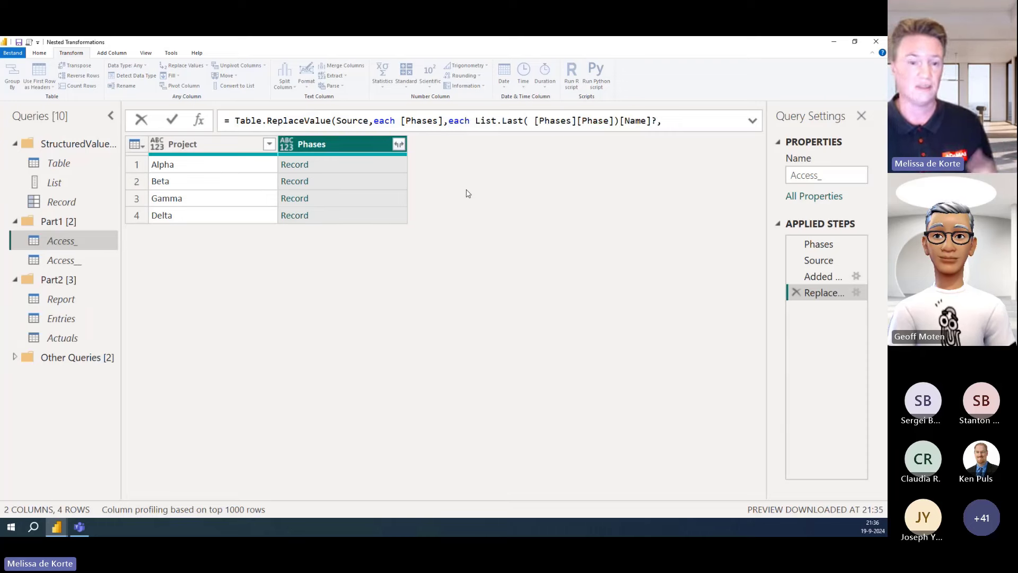
{"action": "left_click", "coordinate": [173, 121]}
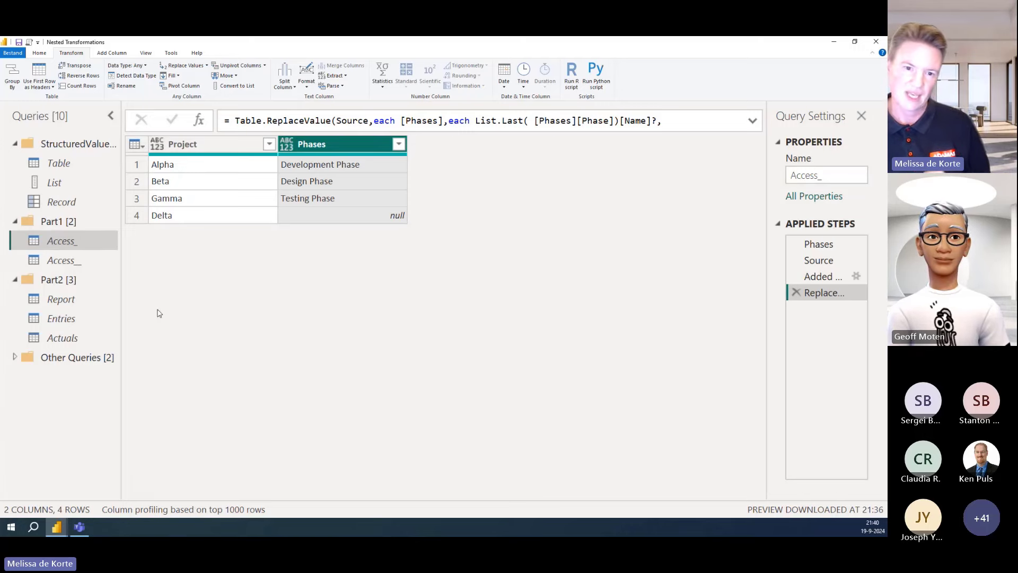
Open the Access__ query and preview the nested Members lists of projects Alpha and Beta
{"action": "left_click", "coordinate": [82, 263]}
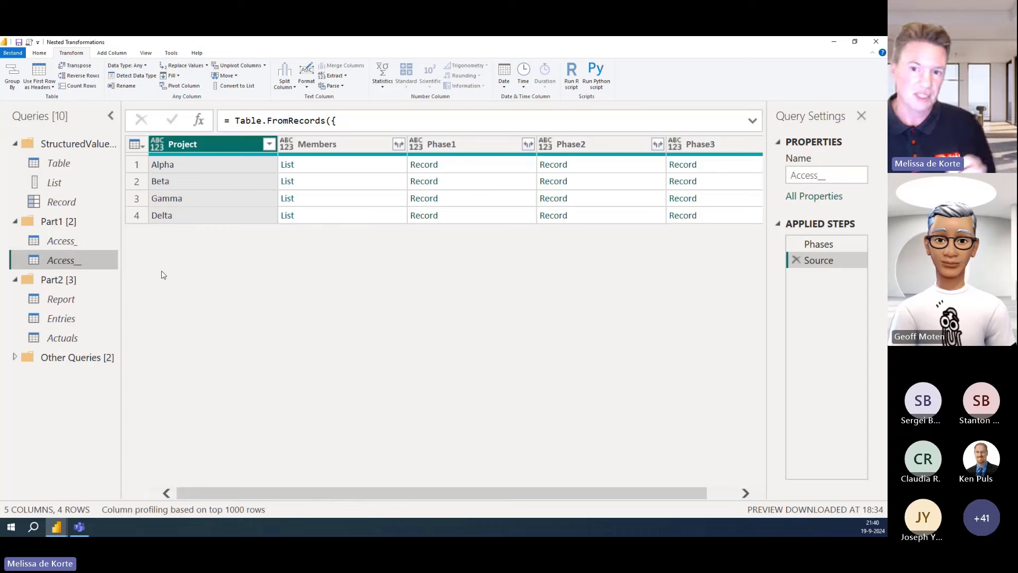
{"action": "left_click", "coordinate": [340, 172]}
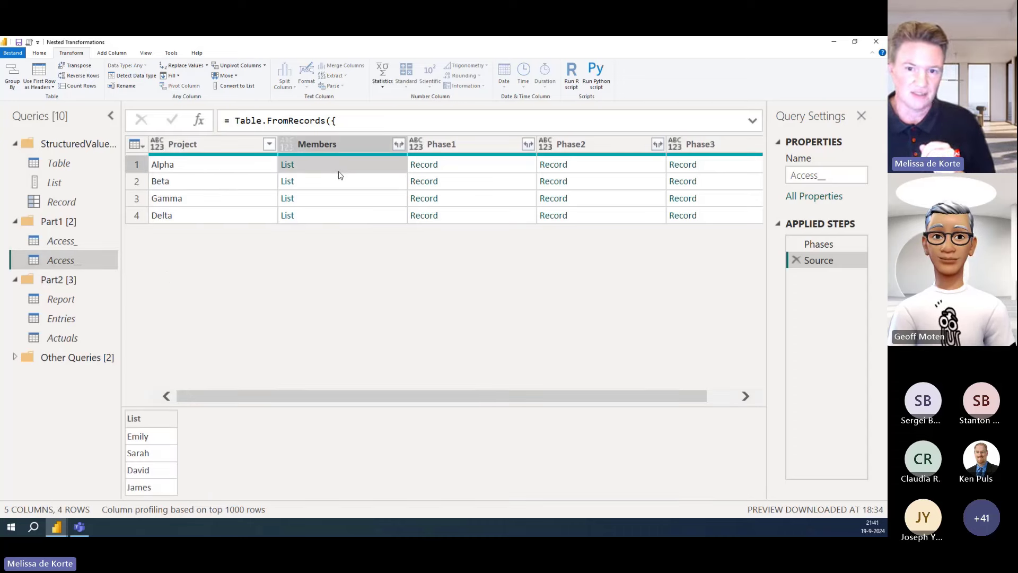
{"action": "left_click", "coordinate": [340, 182]}
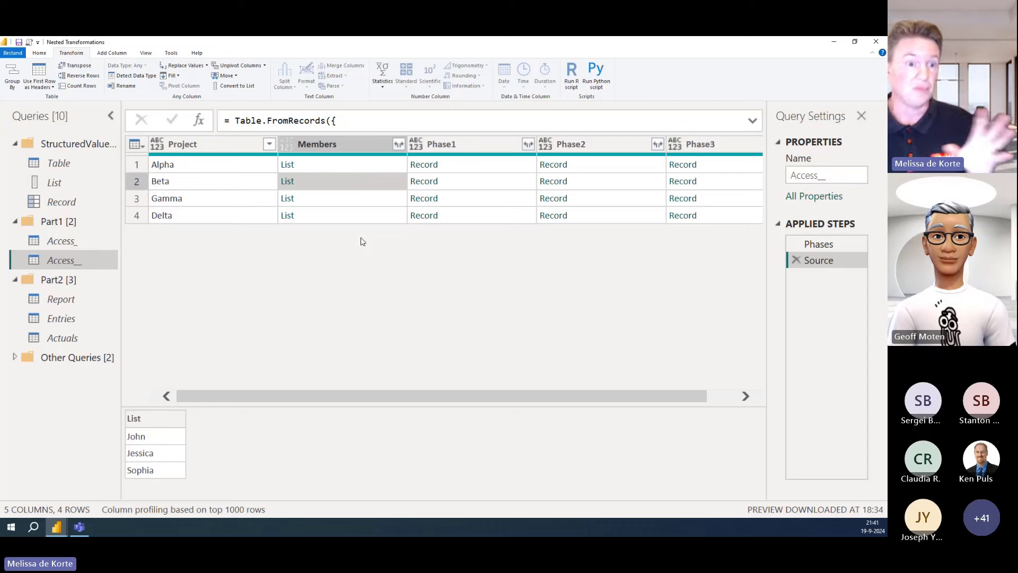
Extract the values of the Members lists, concatenated with a custom delimiter of a comma followed by a space
{"action": "left_click", "coordinate": [398, 147]}
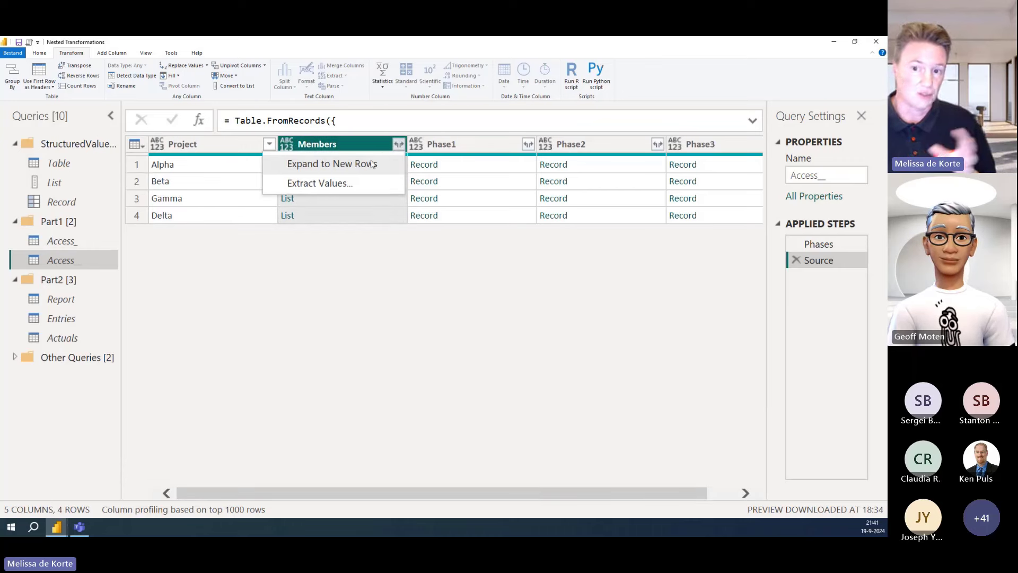
{"action": "left_click", "coordinate": [355, 186]}
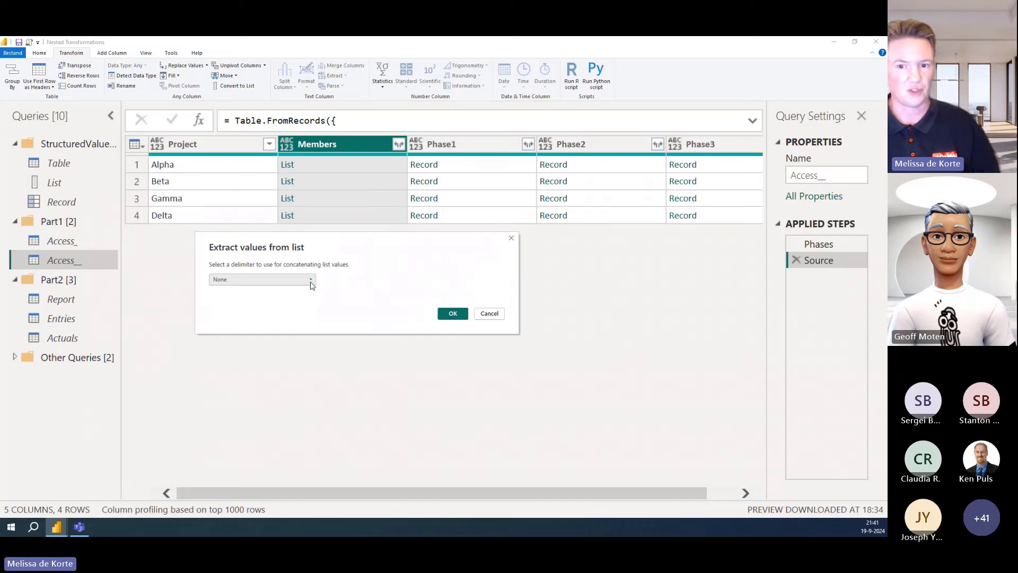
{"action": "left_click", "coordinate": [311, 281]}
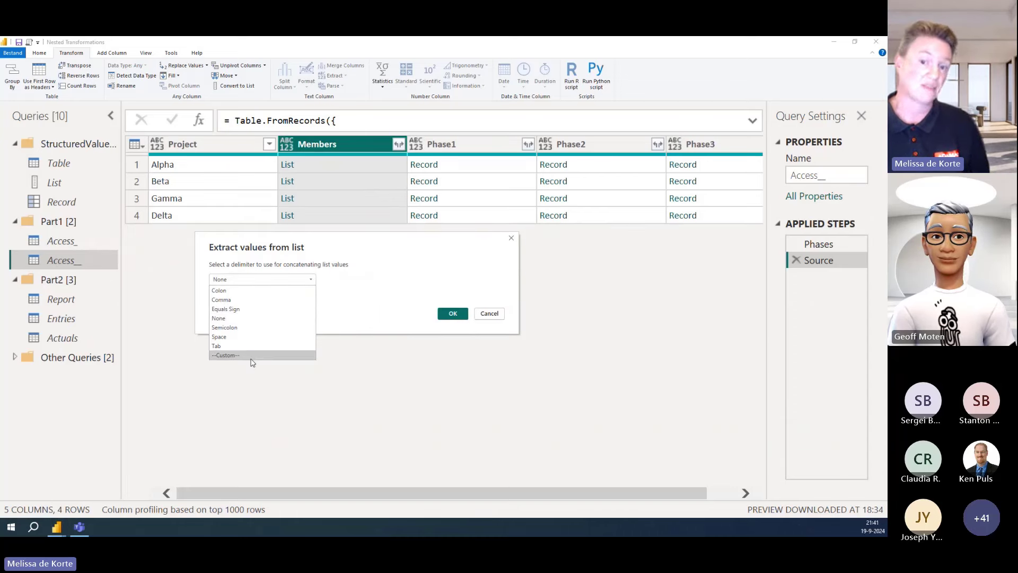
{"action": "left_click", "coordinate": [253, 360]}
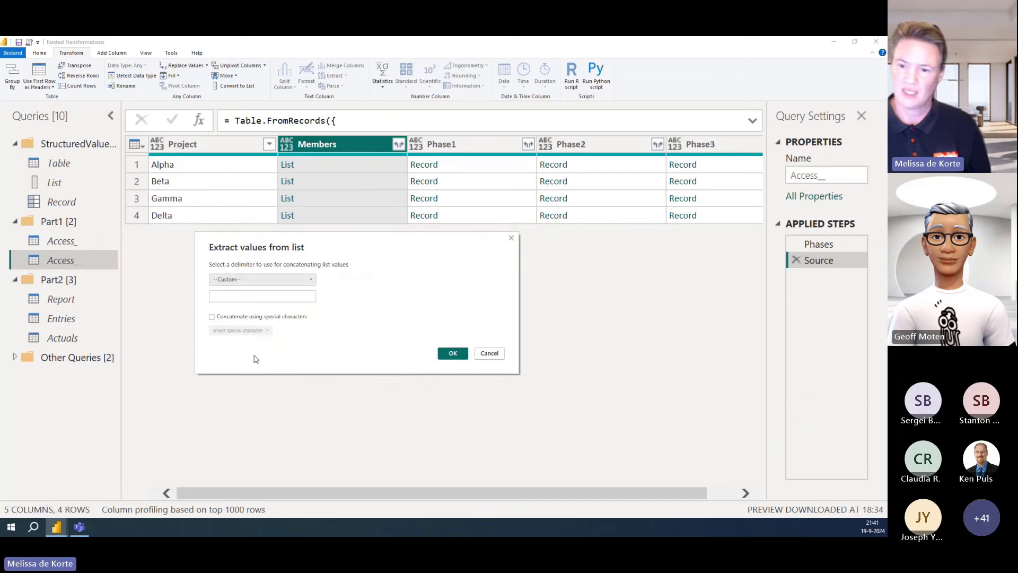
{"action": "left_click", "coordinate": [287, 302]}
{"action": "type", "text": ","}
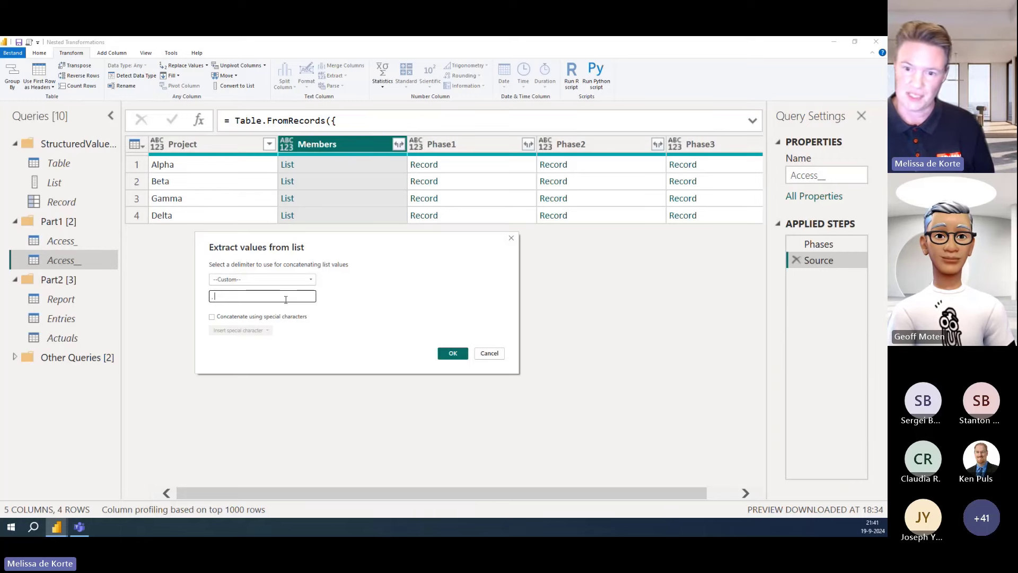
{"action": "left_click", "coordinate": [449, 354]}
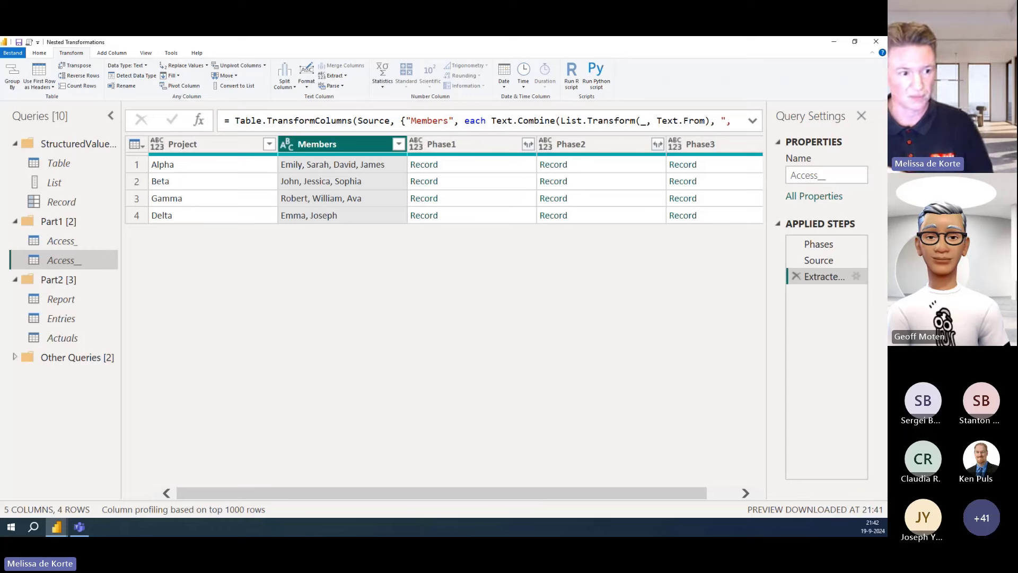
Show the full Table.TransformColumns formula and examine its column name, each function, underscore and type text arguments
{"action": "left_click", "coordinate": [752, 122]}
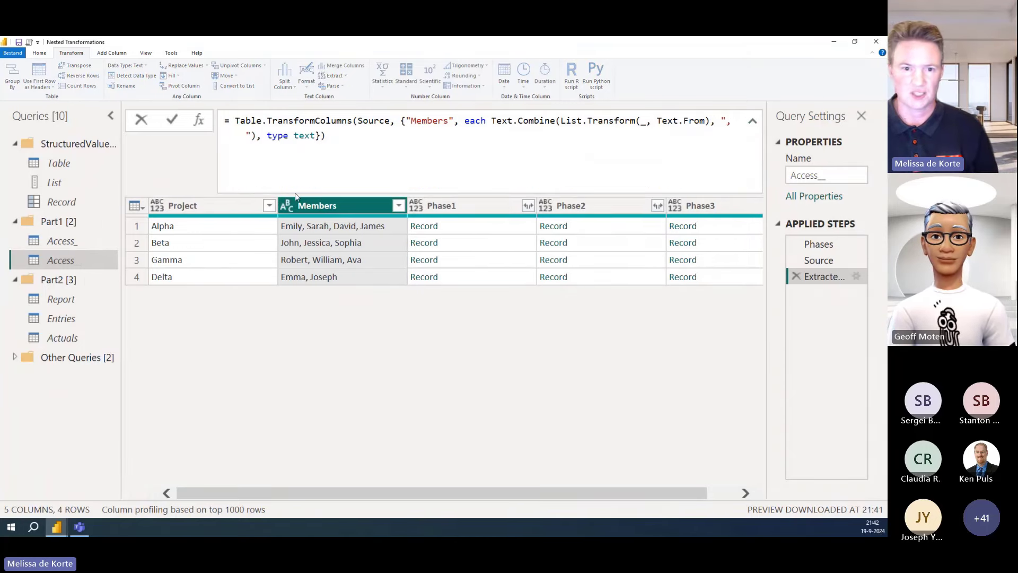
{"action": "left_click", "coordinate": [121, 163]}
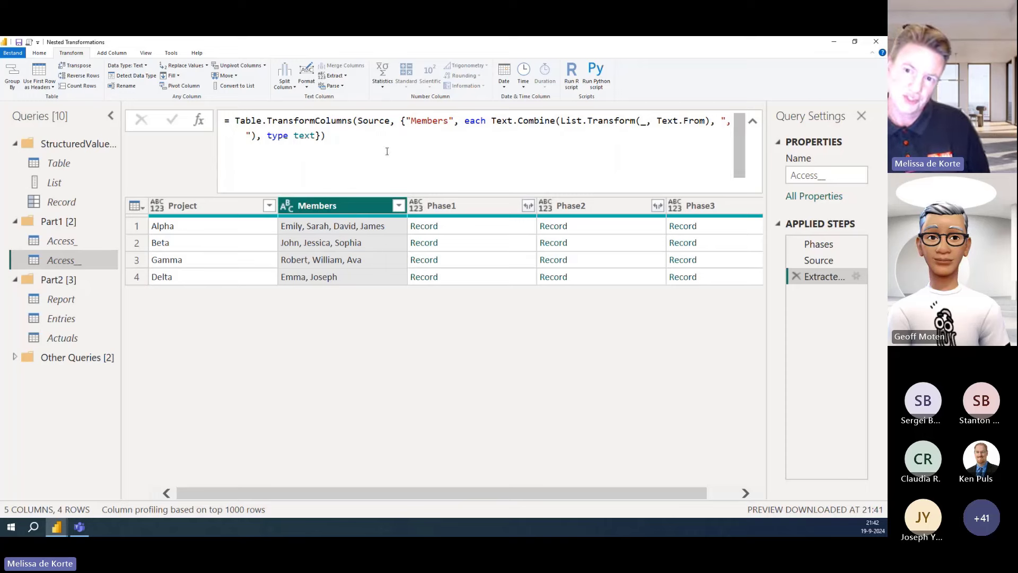
{"action": "left_click_drag", "start_coordinate": [408, 120], "coordinate": [451, 123]}
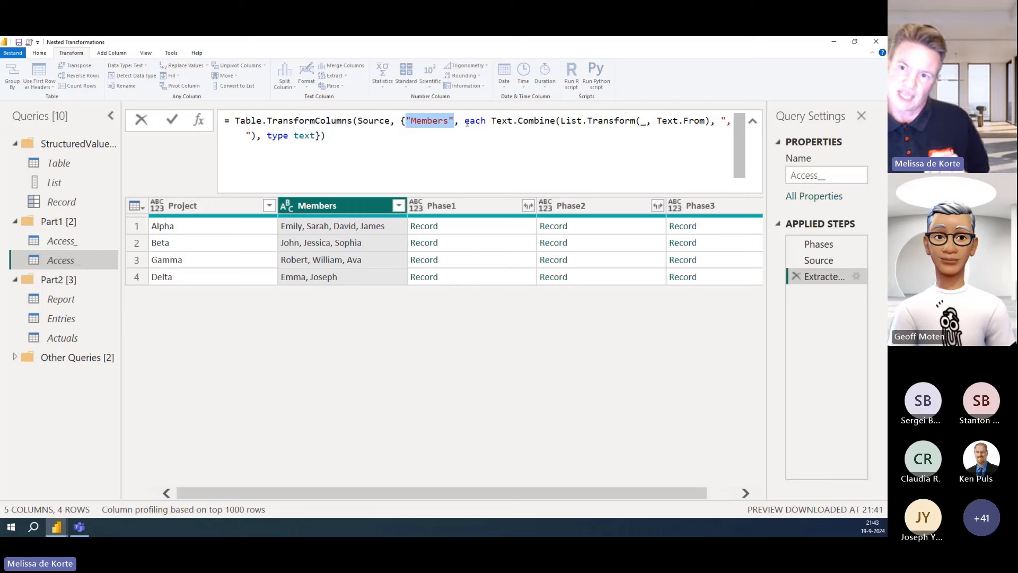
{"action": "left_click_drag", "start_coordinate": [466, 121], "coordinate": [224, 121]}
{"action": "left_click", "coordinate": [710, 121], "text": "shift"}
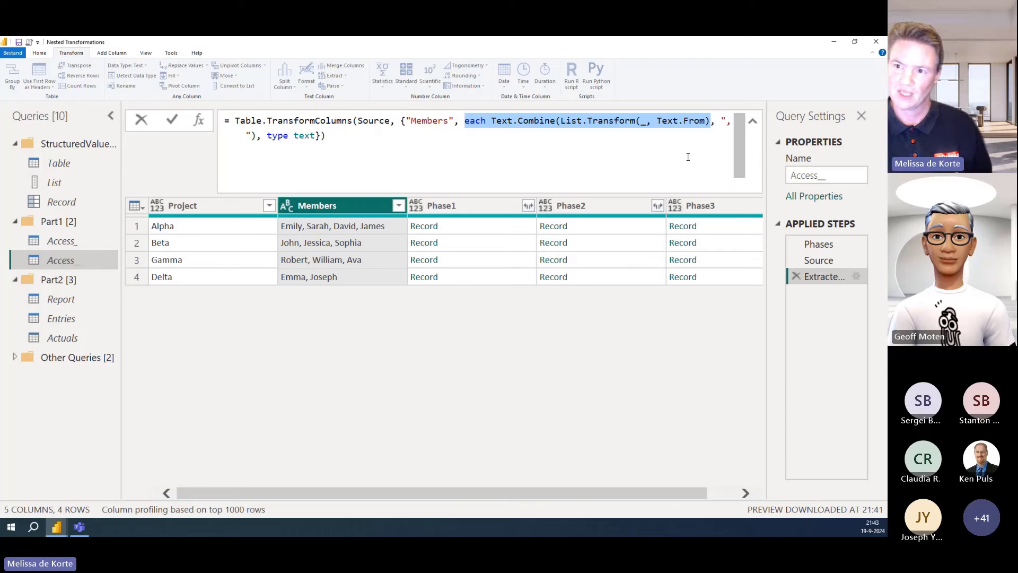
{"action": "double_click", "coordinate": [475, 121]}
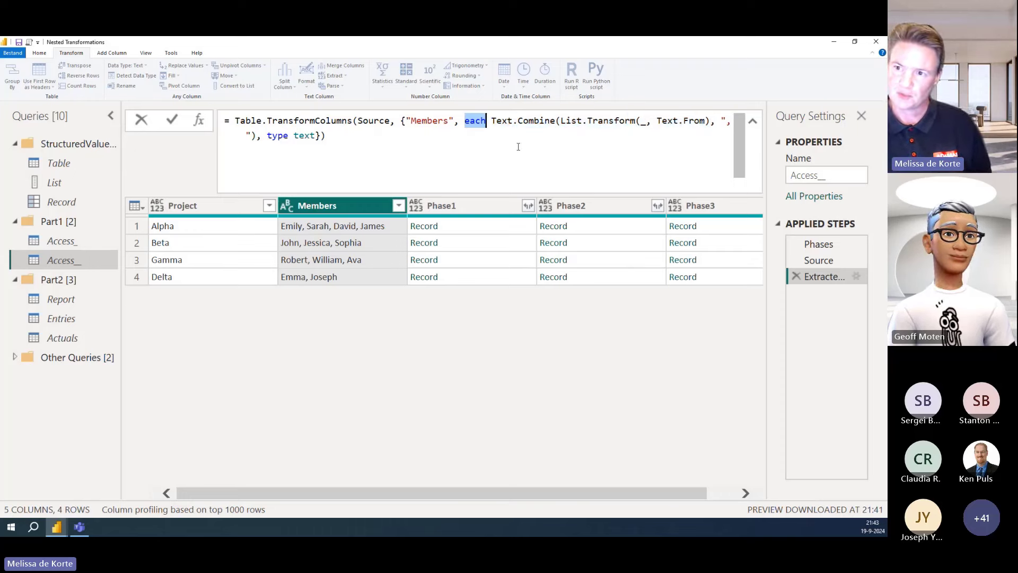
{"action": "double_click", "coordinate": [643, 121]}
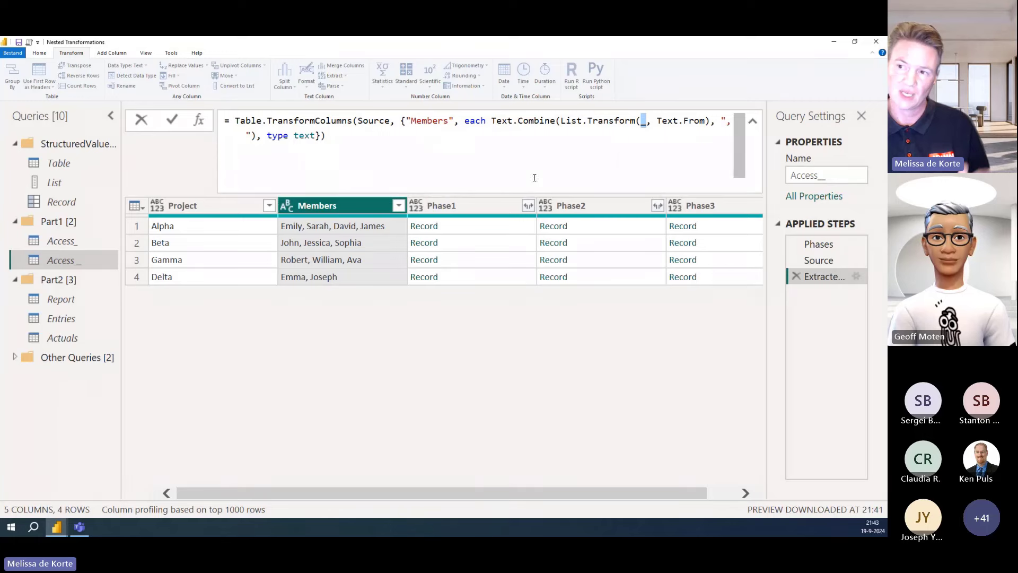
{"action": "left_click_drag", "start_coordinate": [268, 133], "coordinate": [317, 135]}
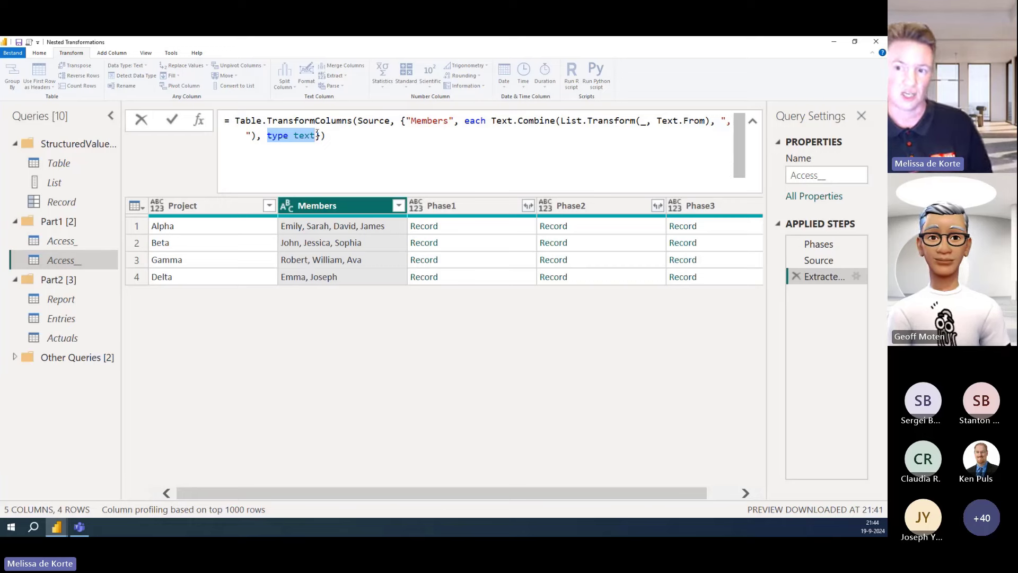
{"action": "scroll", "coordinate": [217, 171], "scroll_direction": "down", "scroll_amount": 1}
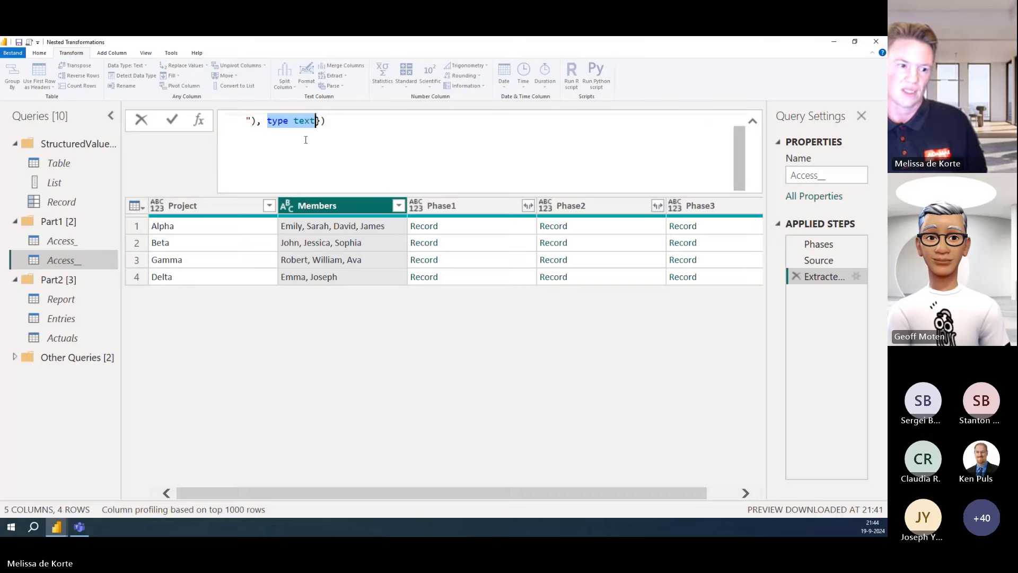
{"action": "scroll", "coordinate": [217, 170], "scroll_direction": "up", "scroll_amount": 1}
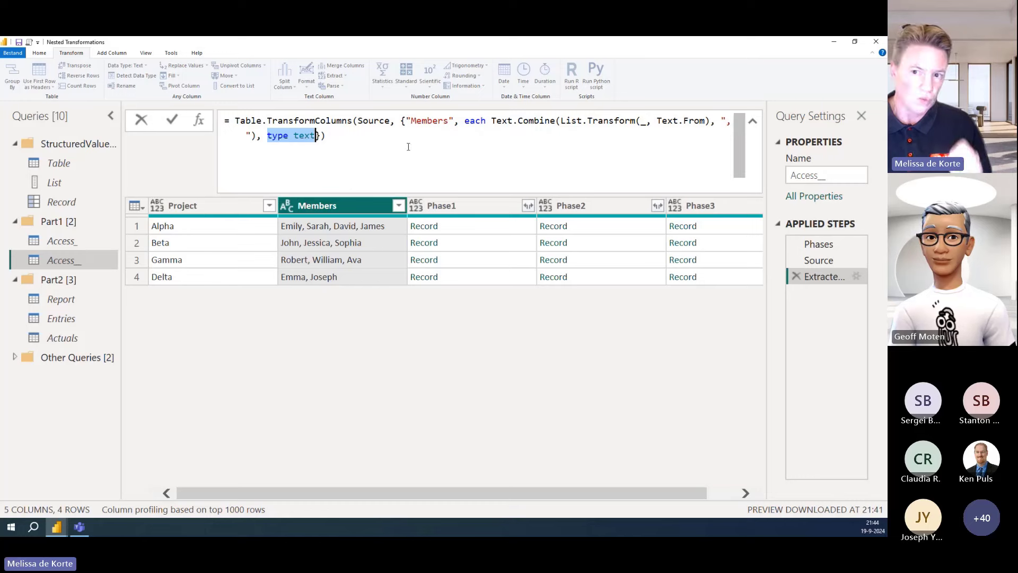
Wrap the Members transformation in an outer pair of braces and add a copy of it as a second, comma-separated transformation
{"action": "left_click", "coordinate": [401, 120]}
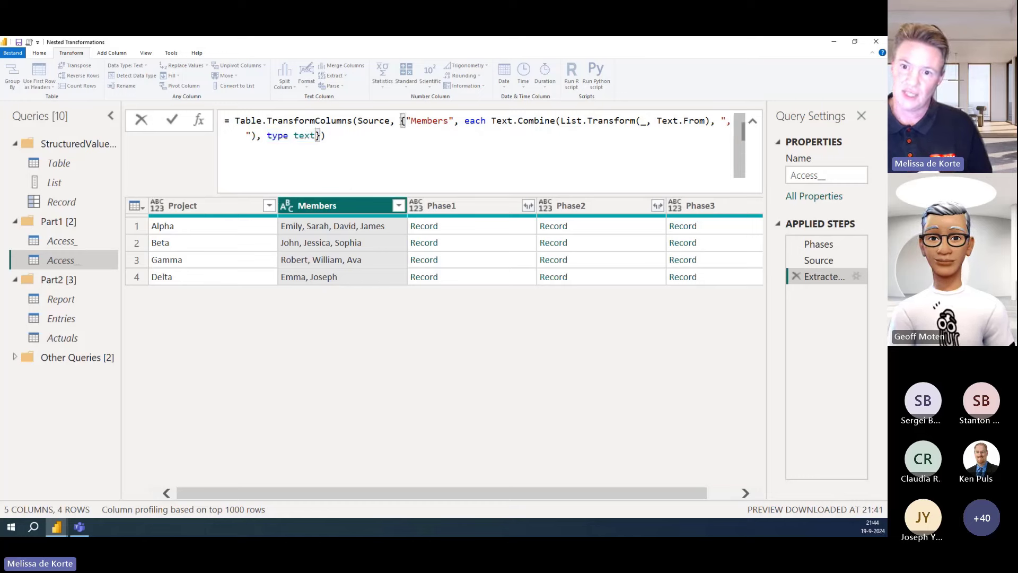
{"action": "left_click_drag", "start_coordinate": [401, 120], "coordinate": [327, 134]}
{"action": "key", "text": "ctrl+c"}
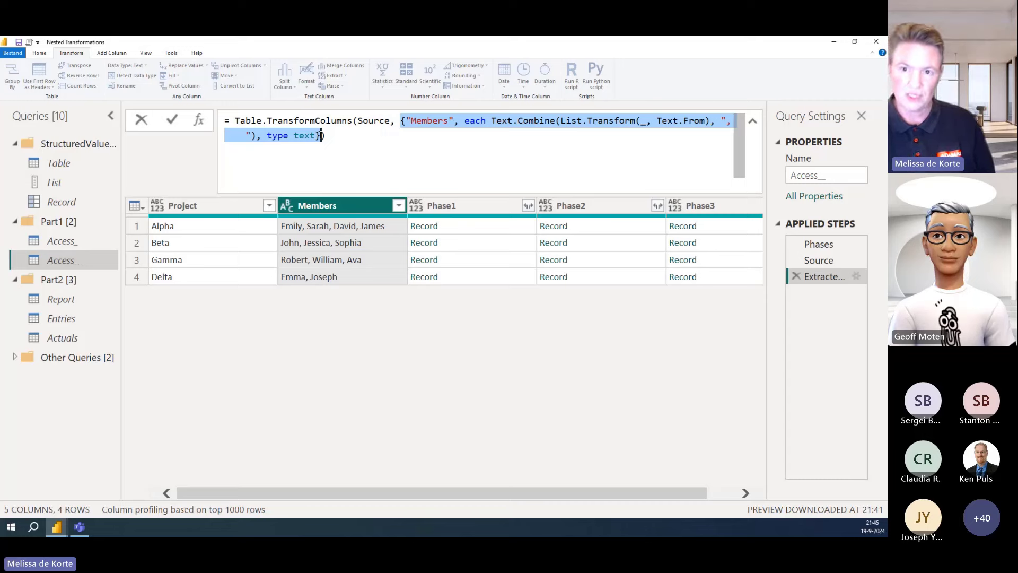
{"action": "type", "text": "{"}
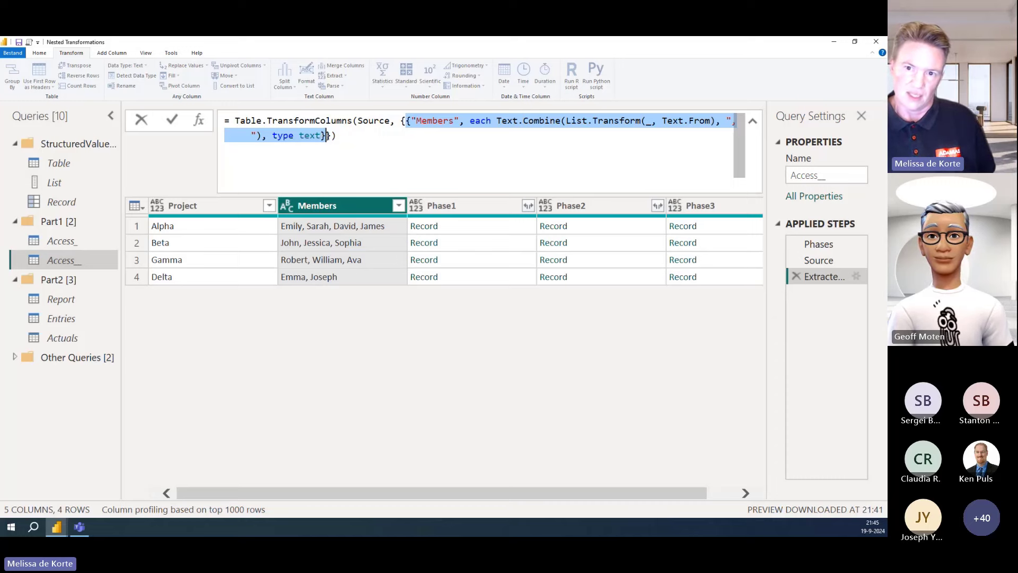
{"action": "left_click", "coordinate": [325, 136]}
{"action": "type", "text": ","}
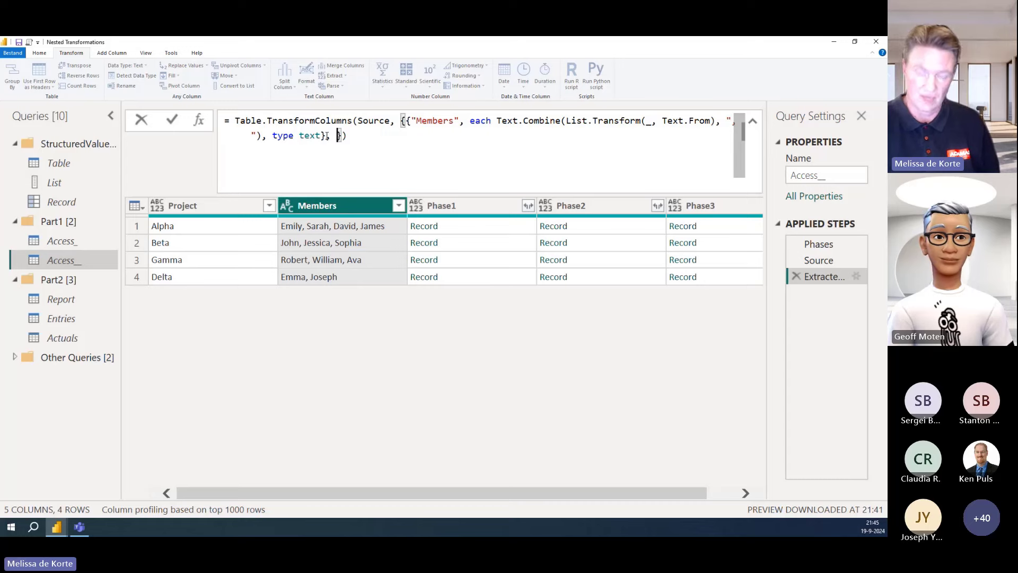
{"action": "key", "text": "ctrl+v"}
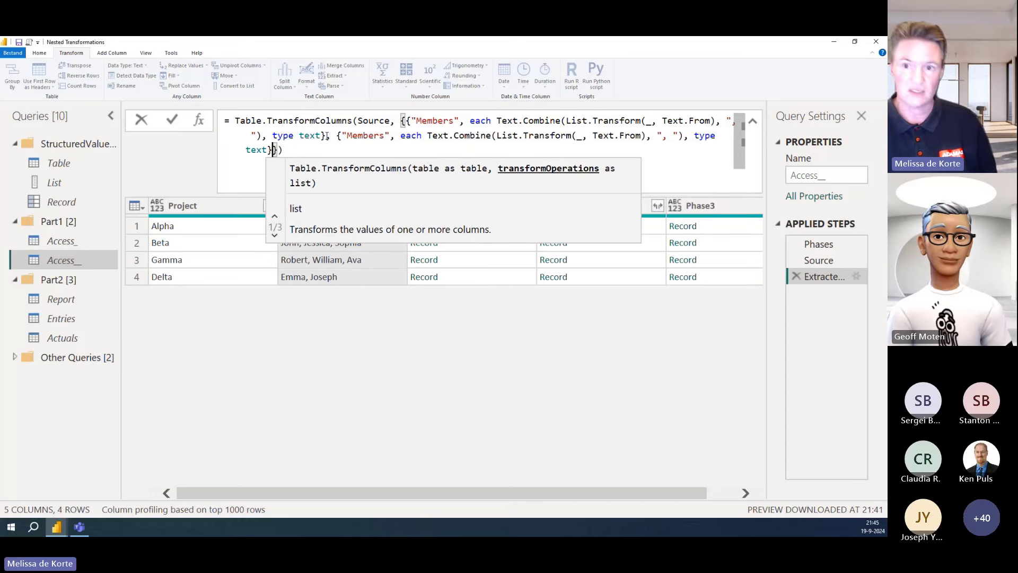
Change the column name in the second transformation from "Members" to "Phase1"
{"action": "key", "text": "Escape"}
{"action": "double_click", "coordinate": [356, 136]}
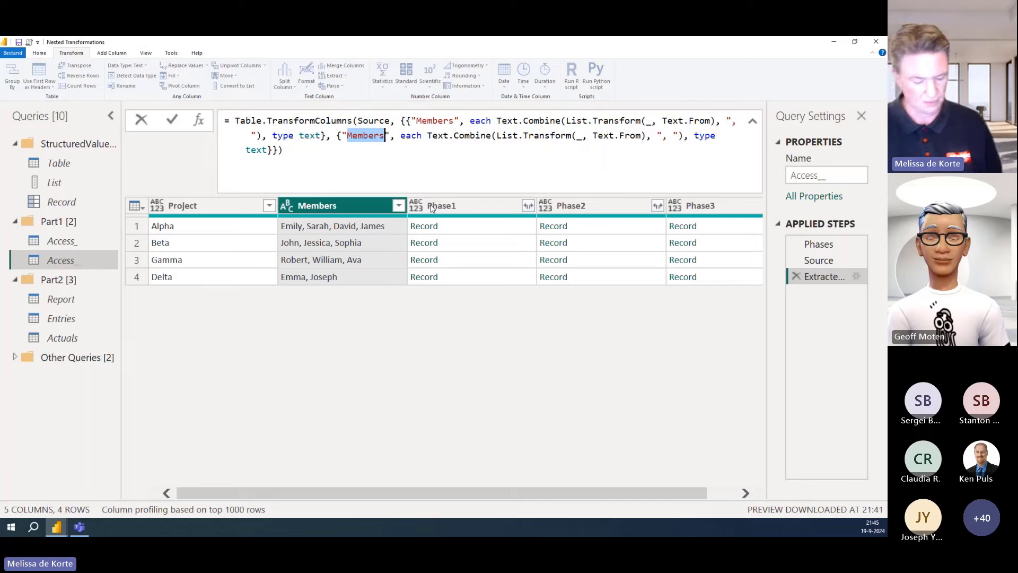
{"action": "type", "text": "Pha"}
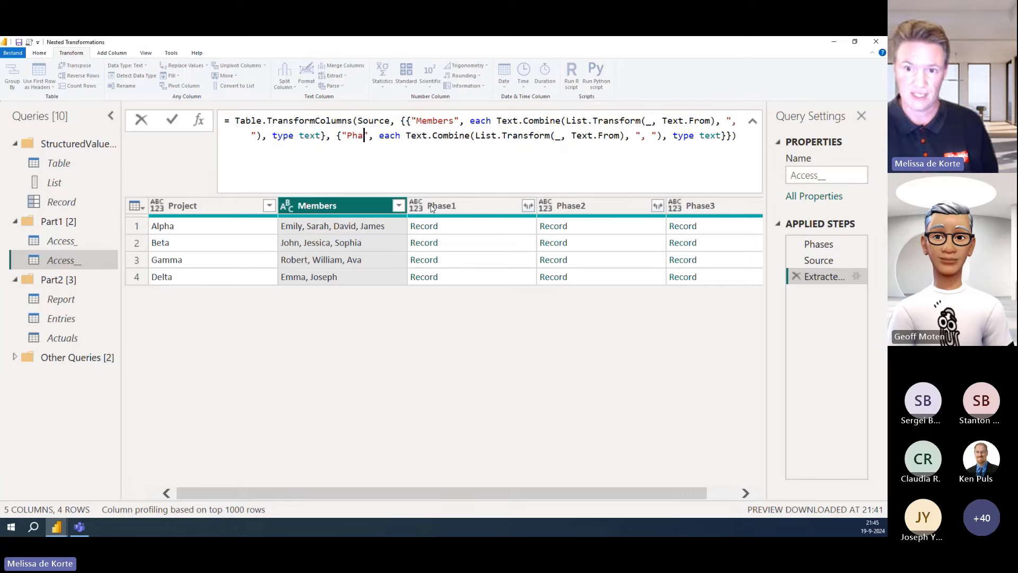
{"action": "type", "text": "se1"}
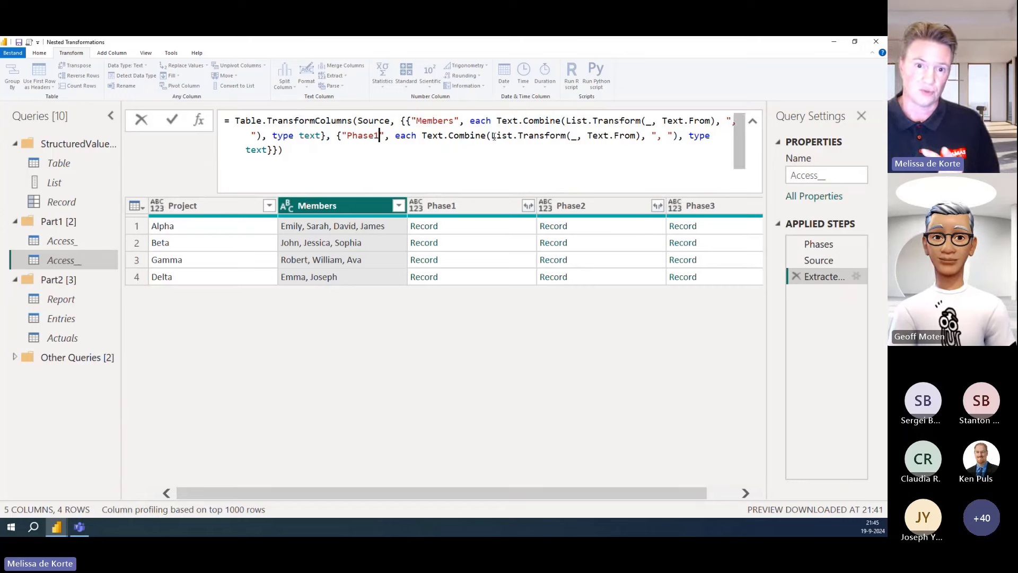
Replace the Phase1 transformation's Text.Combine function in Access__ with the each List.Last( [Phases][Phase])[Name]? expression copied from the Access_ query
{"action": "double_click", "coordinate": [51, 240]}
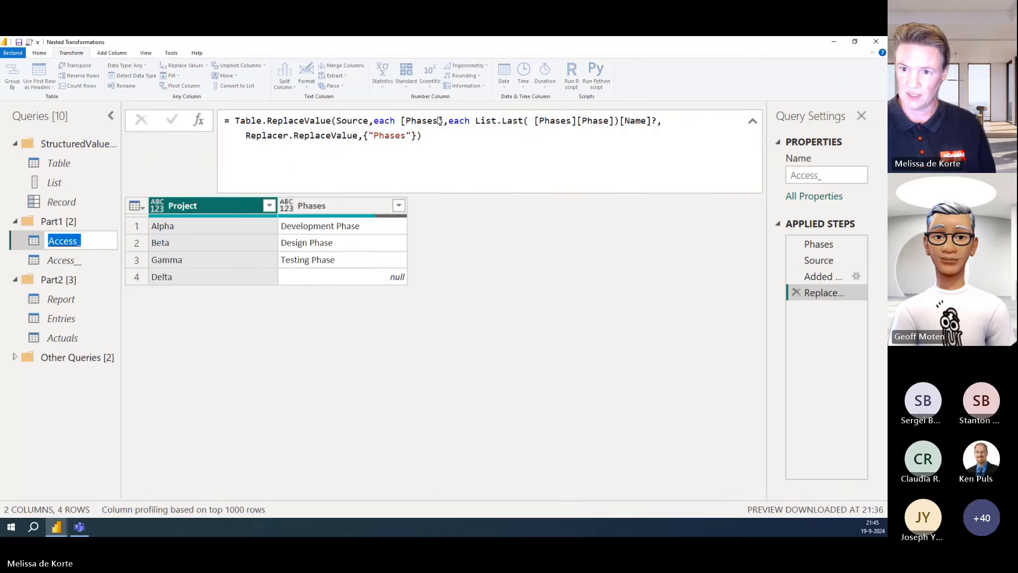
{"action": "left_click", "coordinate": [451, 122]}
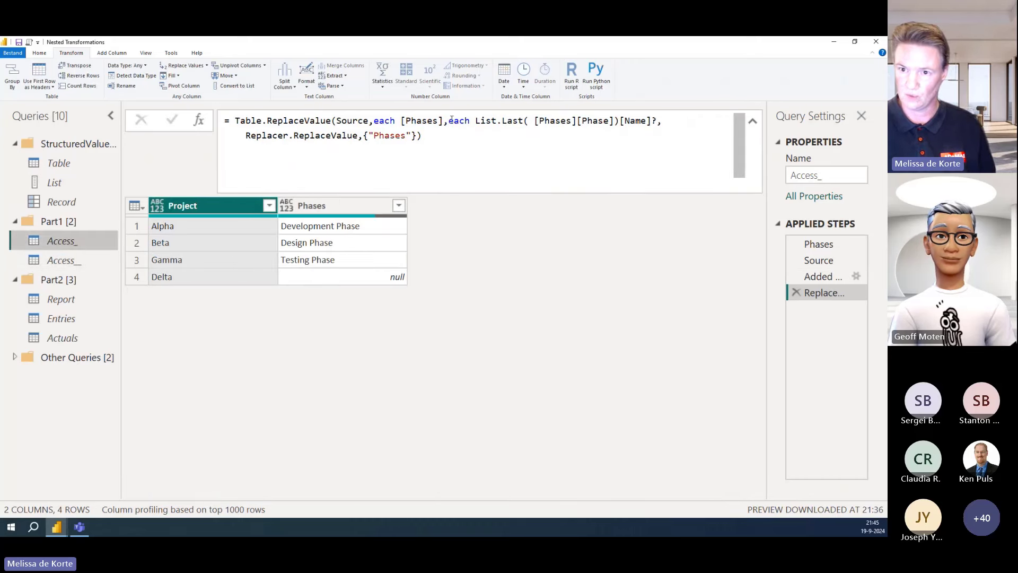
{"action": "double_click", "coordinate": [460, 122]}
{"action": "left_click_drag", "start_coordinate": [460, 122], "coordinate": [658, 121]}
{"action": "key", "text": "ctrl+c"}
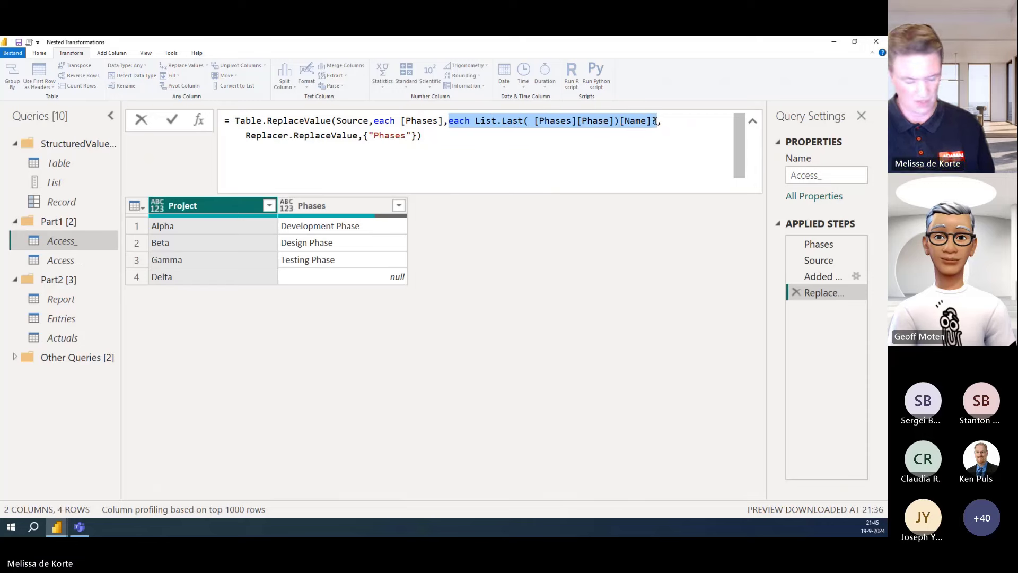
{"action": "left_click", "coordinate": [77, 261]}
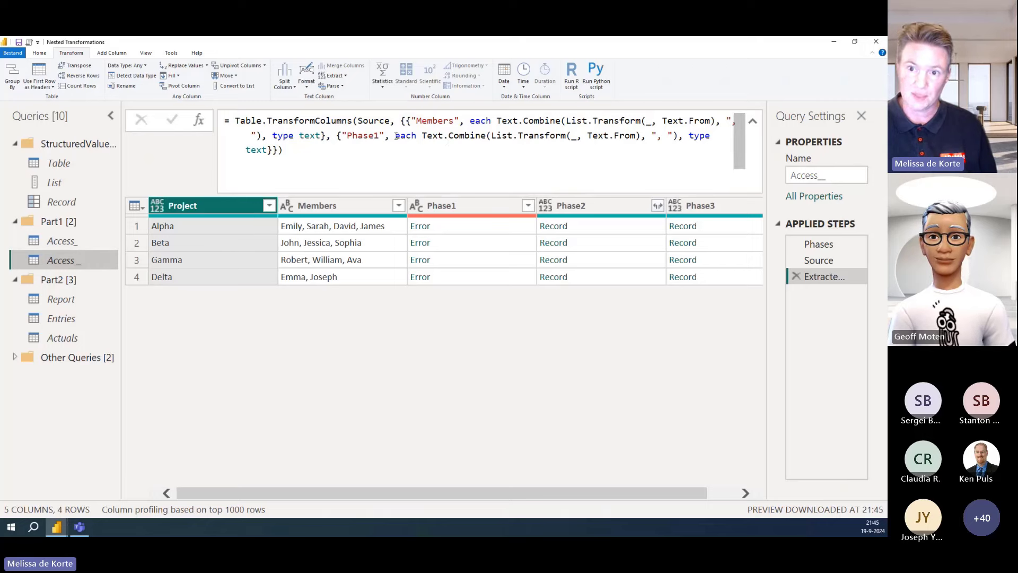
{"action": "left_click_drag", "start_coordinate": [397, 136], "coordinate": [678, 136]}
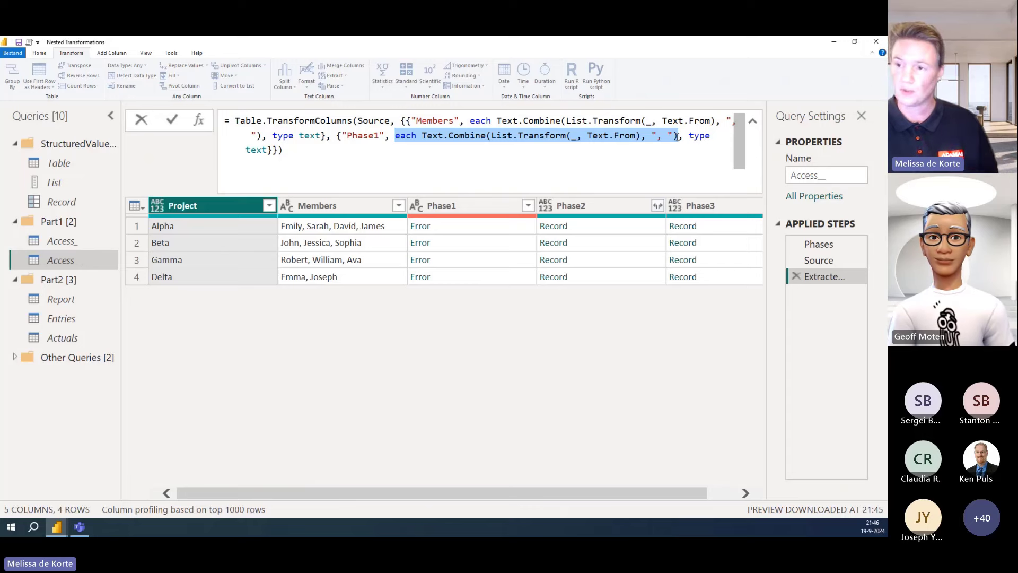
{"action": "key", "text": "ctrl+v"}
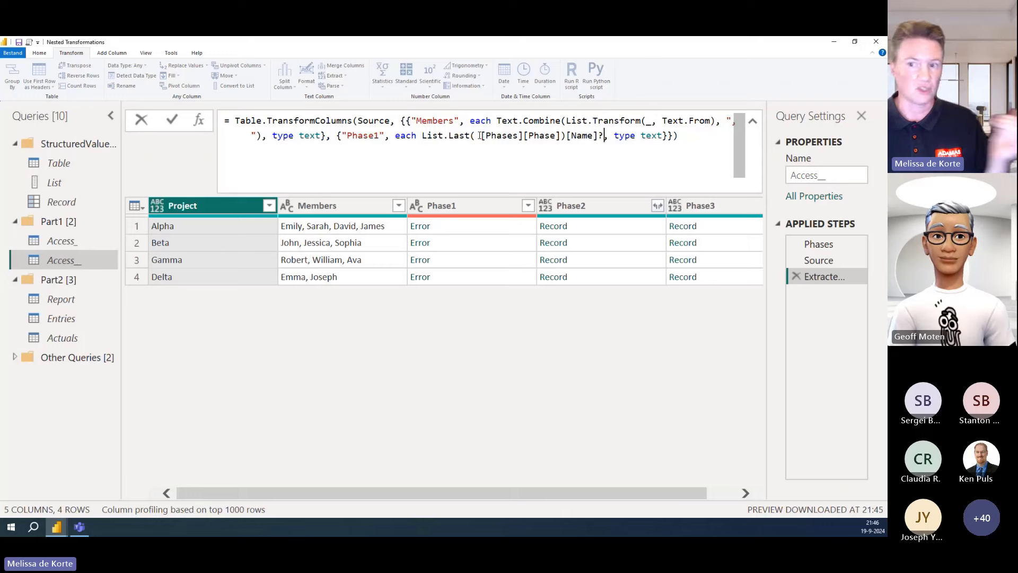
Replace [Phases] with an underscore in the Phase1 transformation's List.Last expression and apply the formula
{"action": "left_click_drag", "start_coordinate": [480, 136], "coordinate": [522, 135]}
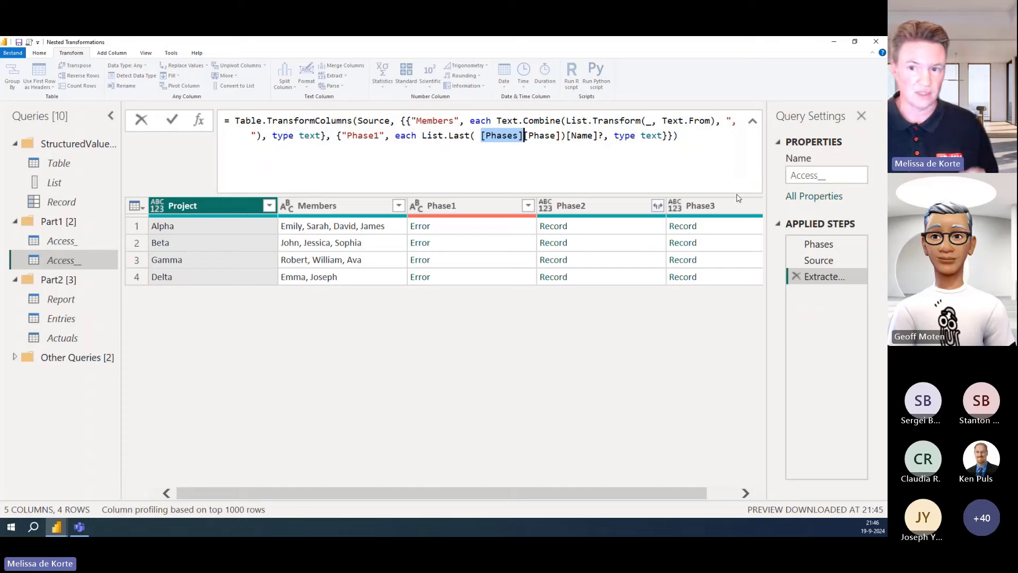
{"action": "type", "text": "_"}
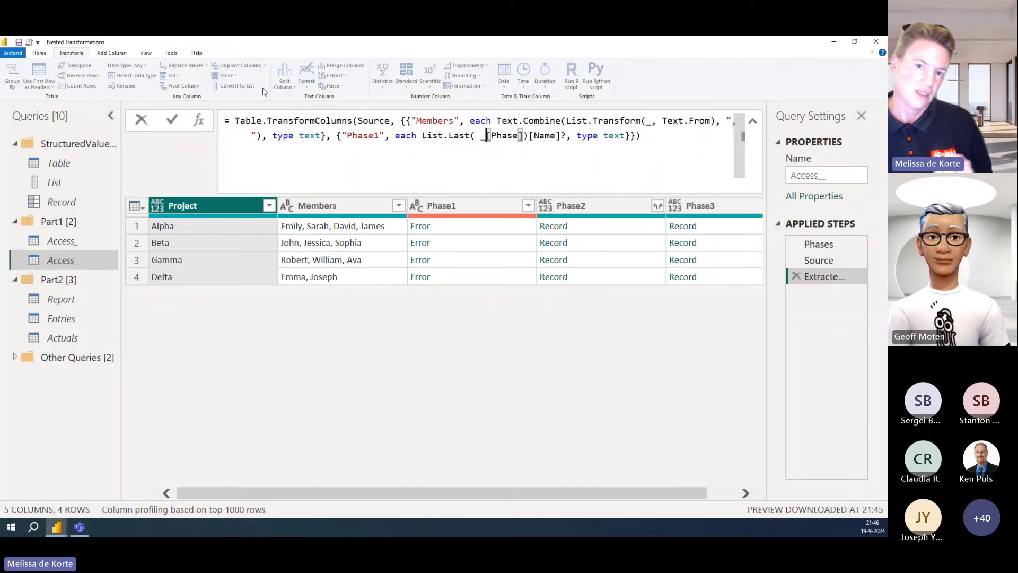
{"action": "left_click", "coordinate": [171, 120]}
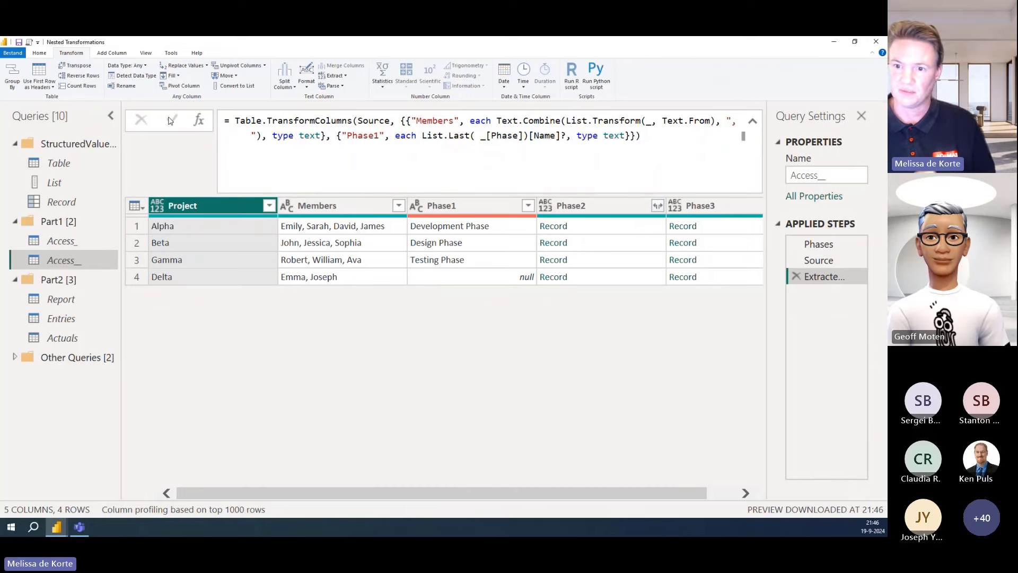
{"action": "left_click", "coordinate": [835, 261]}
{"action": "left_click", "coordinate": [839, 276]}
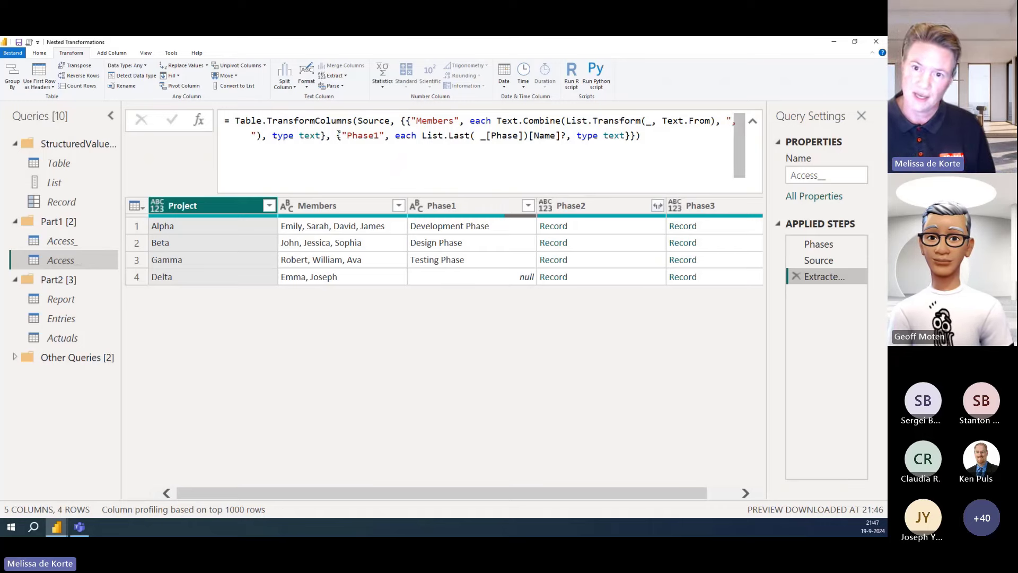
Add two comma-separated copies of the Phase1 transformation to the end of the transformation list
{"action": "left_click_drag", "start_coordinate": [338, 133], "coordinate": [631, 136]}
{"action": "key", "text": "ctrl+c"}
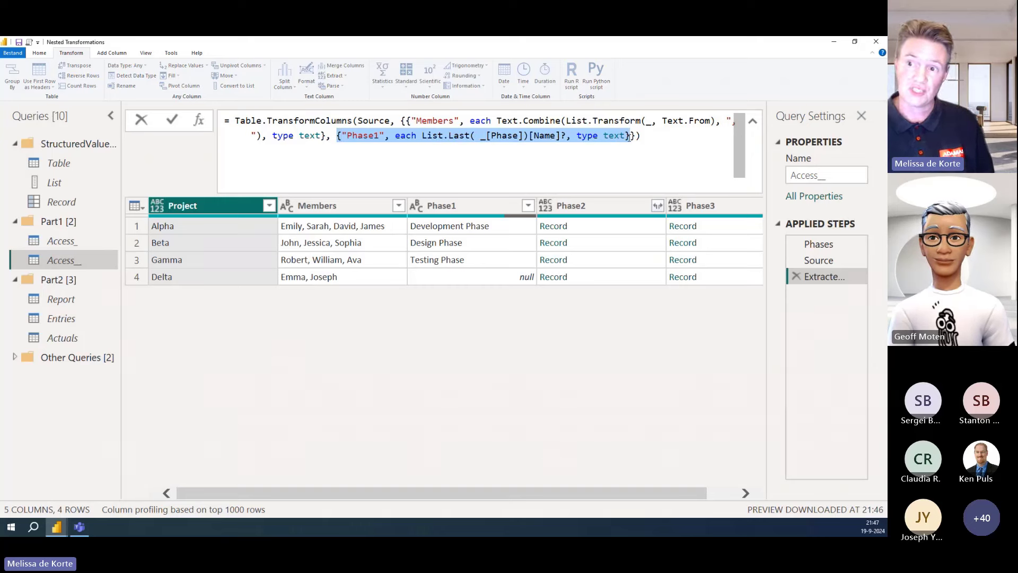
{"action": "left_click", "coordinate": [628, 136]}
{"action": "type", "text": ","}
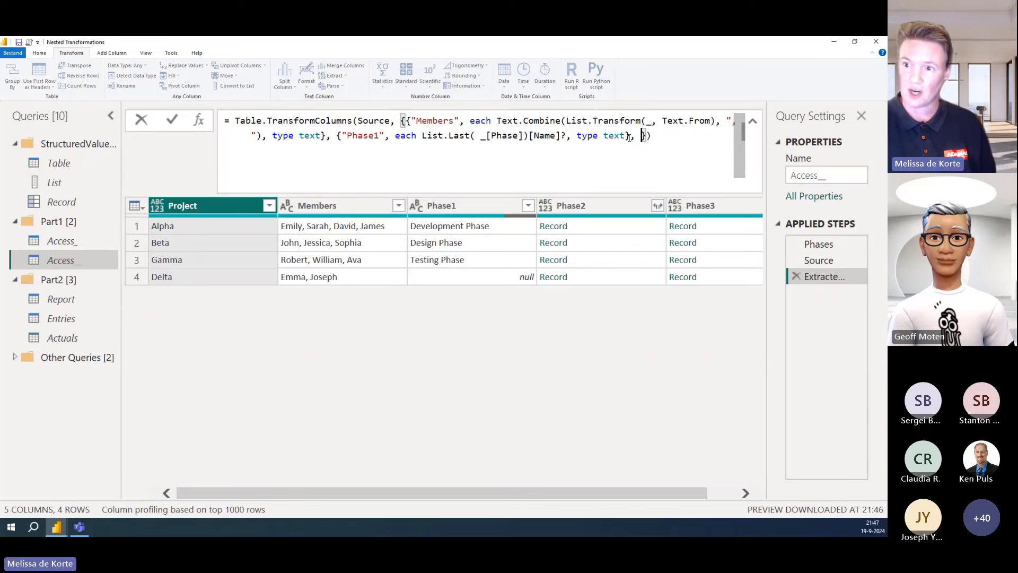
{"action": "key", "text": "ctrl+v"}
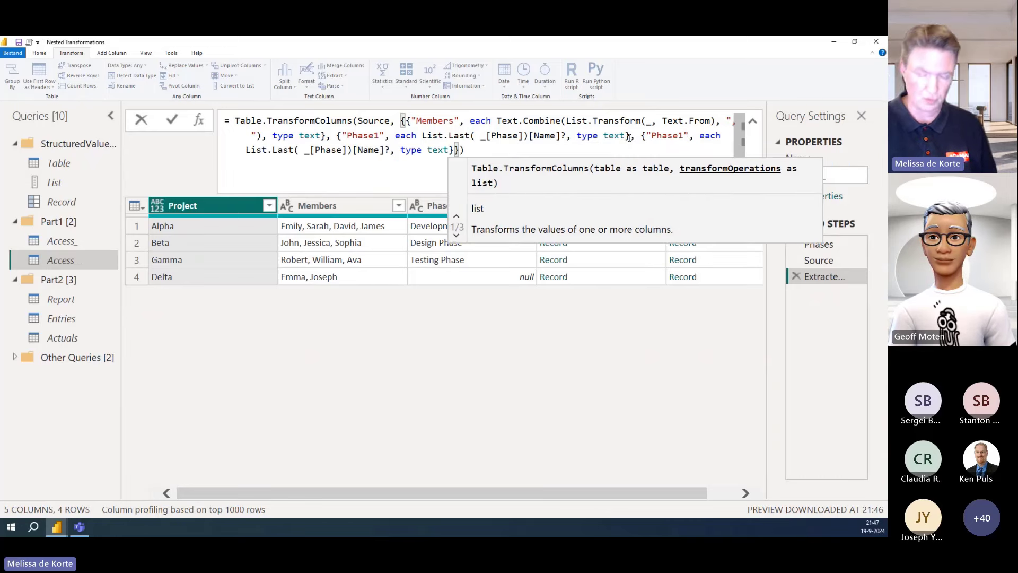
{"action": "type", "text": ","}
{"action": "key", "text": "ctrl+v"}
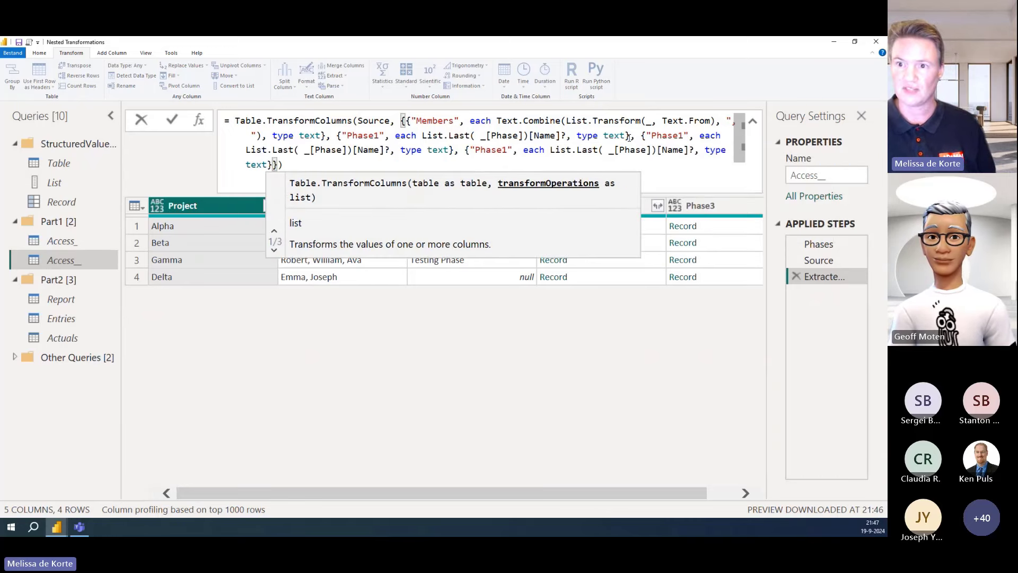
{"action": "key", "text": "Escape"}
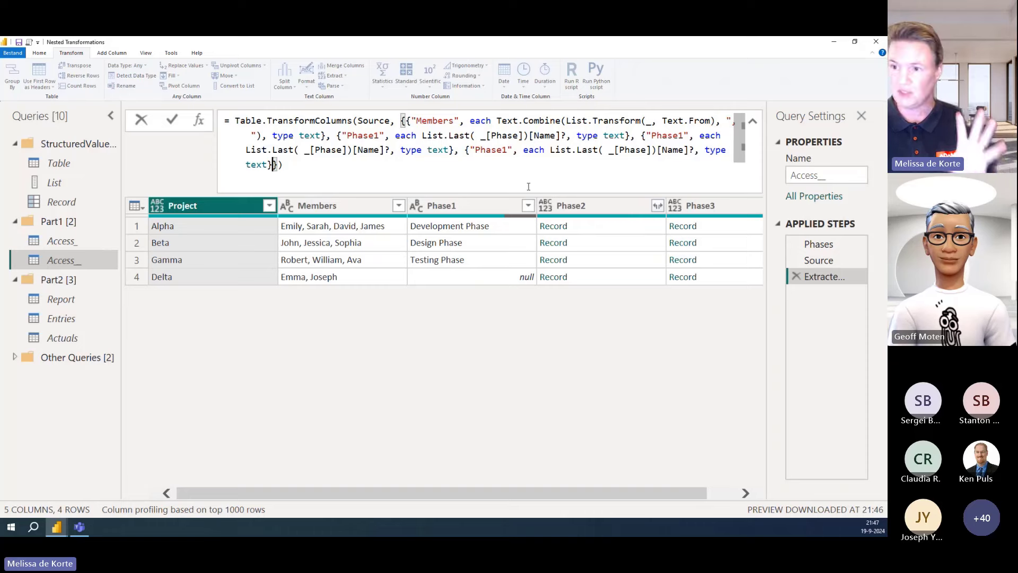
Change the column names in the two copied transformations to "Phase2" and "Phase3" and apply the formula
{"action": "left_click", "coordinate": [682, 135]}
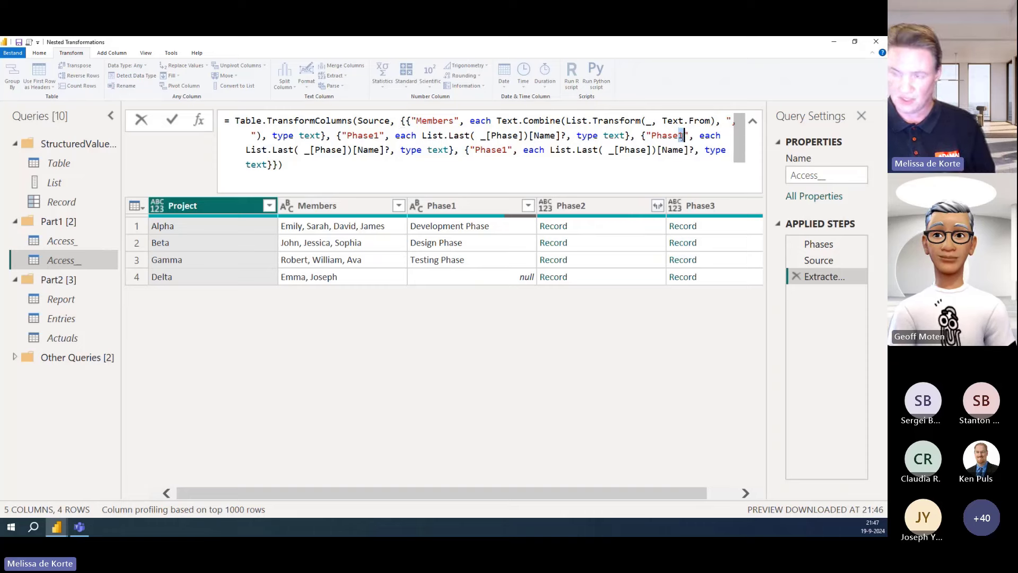
{"action": "key", "text": "BackSpace"}
{"action": "type", "text": "2"}
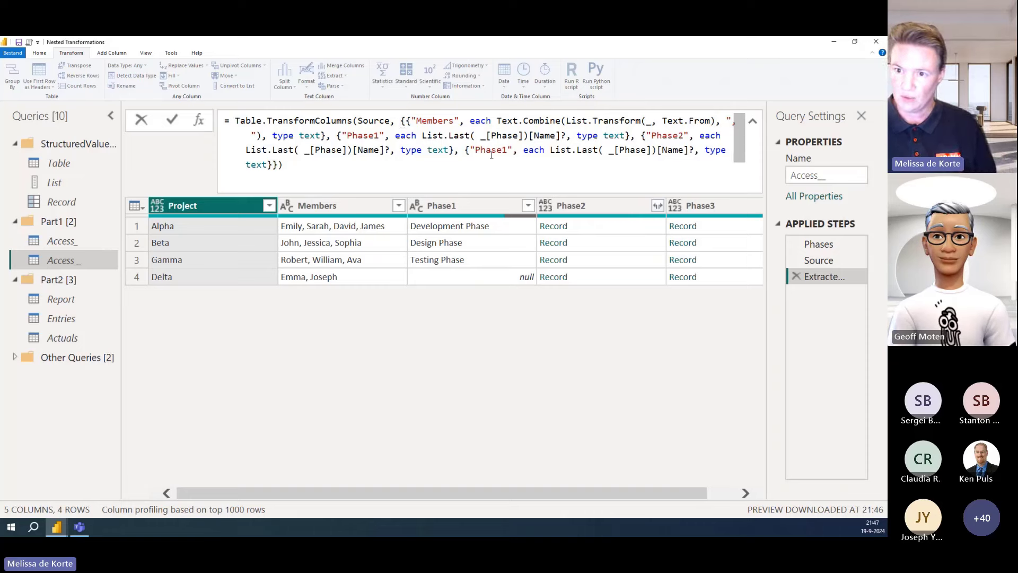
{"action": "left_click_drag", "start_coordinate": [502, 151], "coordinate": [507, 153]}
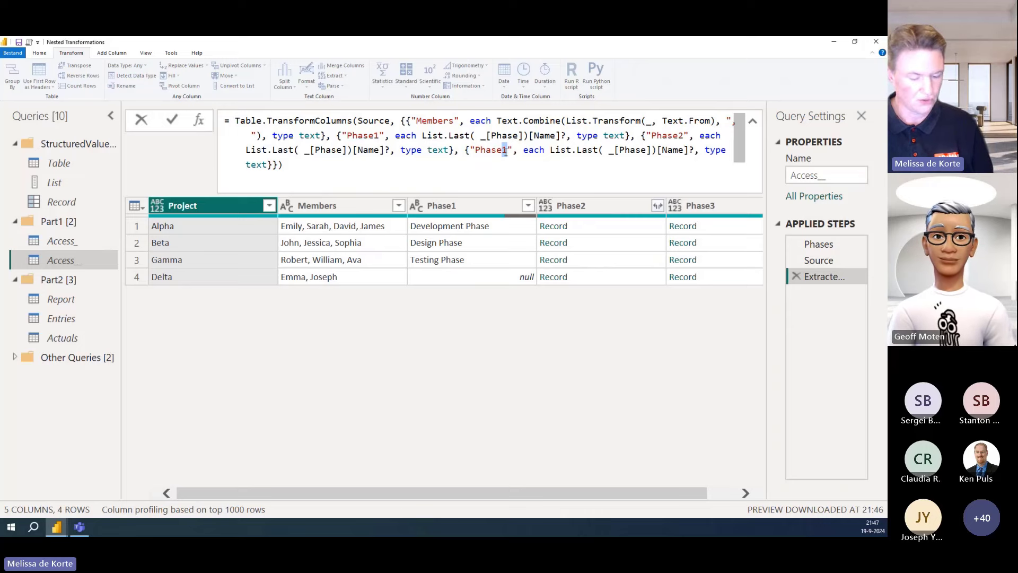
{"action": "type", "text": "3"}
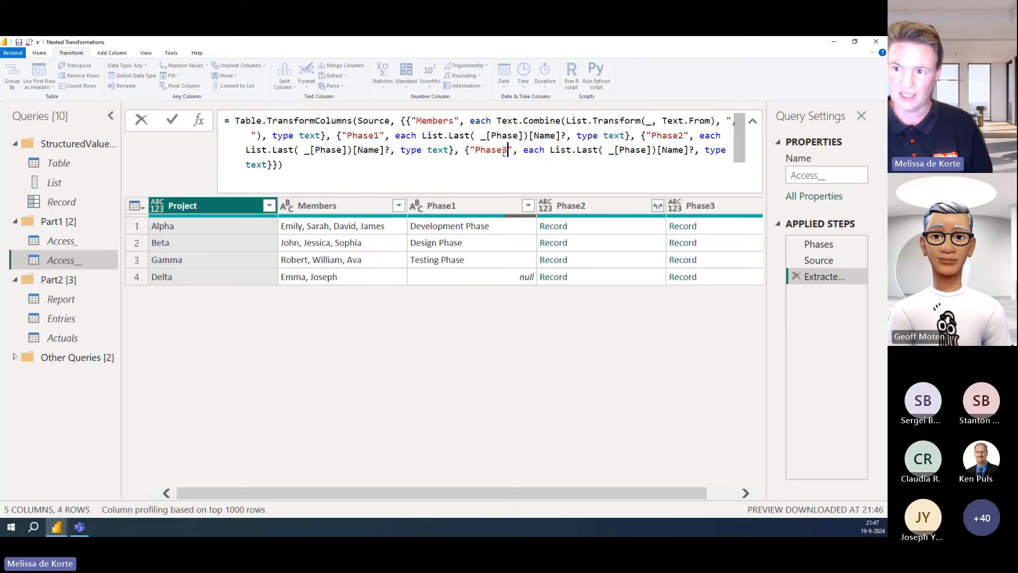
{"action": "left_click", "coordinate": [171, 121]}
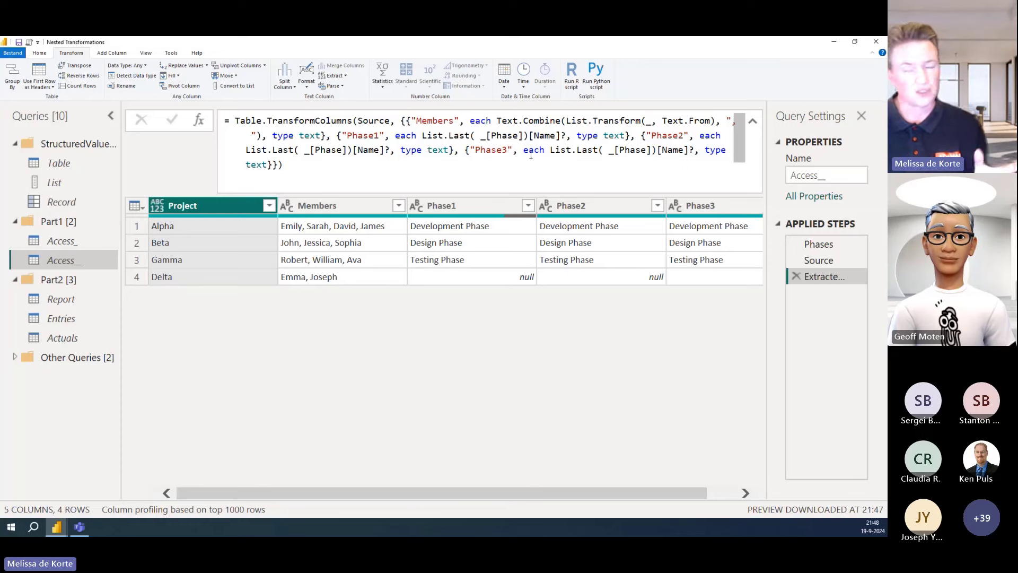
Add a copy of the each List.Last( _[Phase])[Name]? function as the third, defaultTransformation argument of Table.TransformColumns
{"action": "left_click_drag", "start_coordinate": [523, 150], "coordinate": [695, 150]}
{"action": "key", "text": "ctrl+c"}
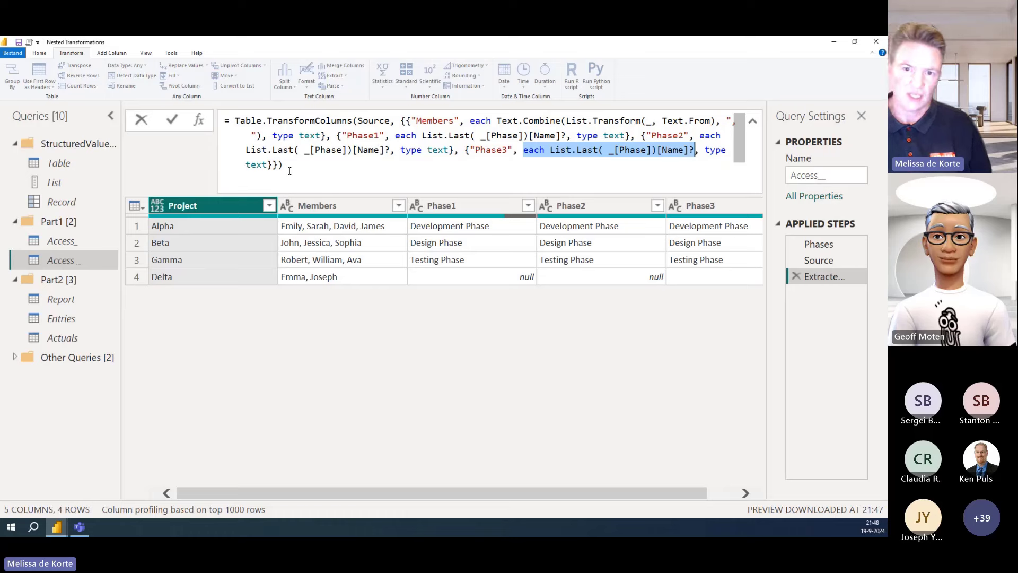
{"action": "left_click", "coordinate": [439, 167]}
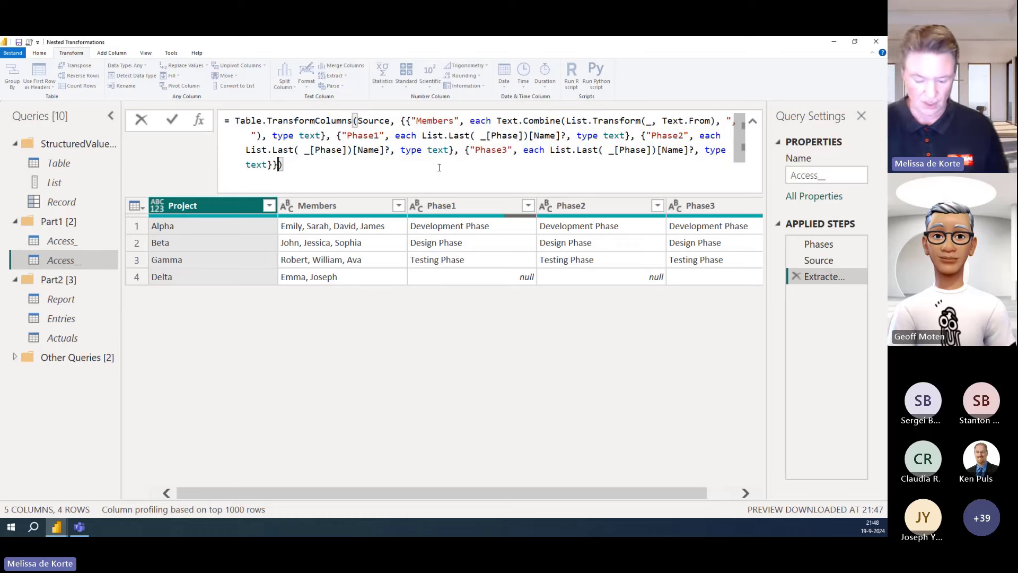
{"action": "type", "text": ","}
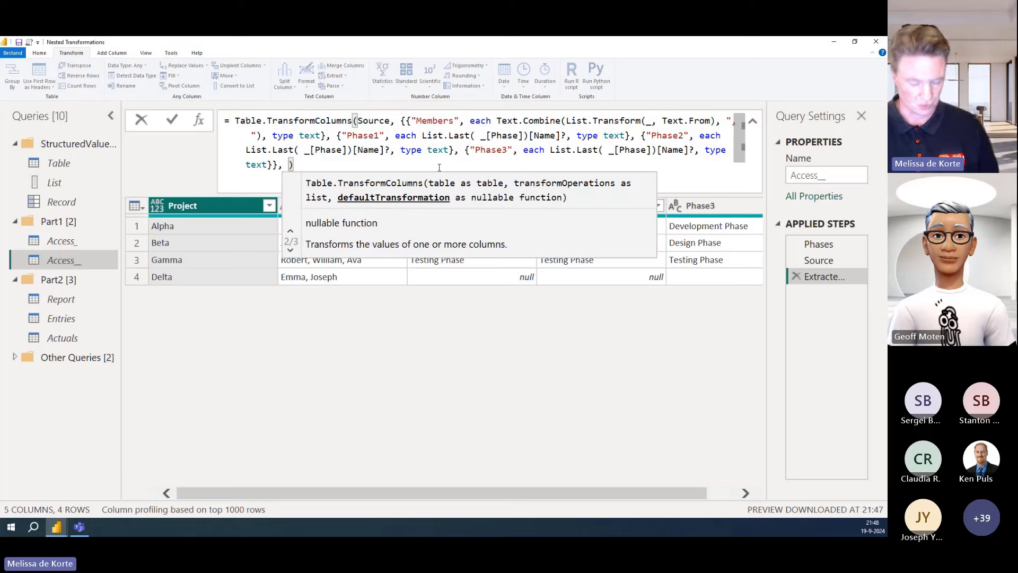
{"action": "key", "text": "ctrl+v"}
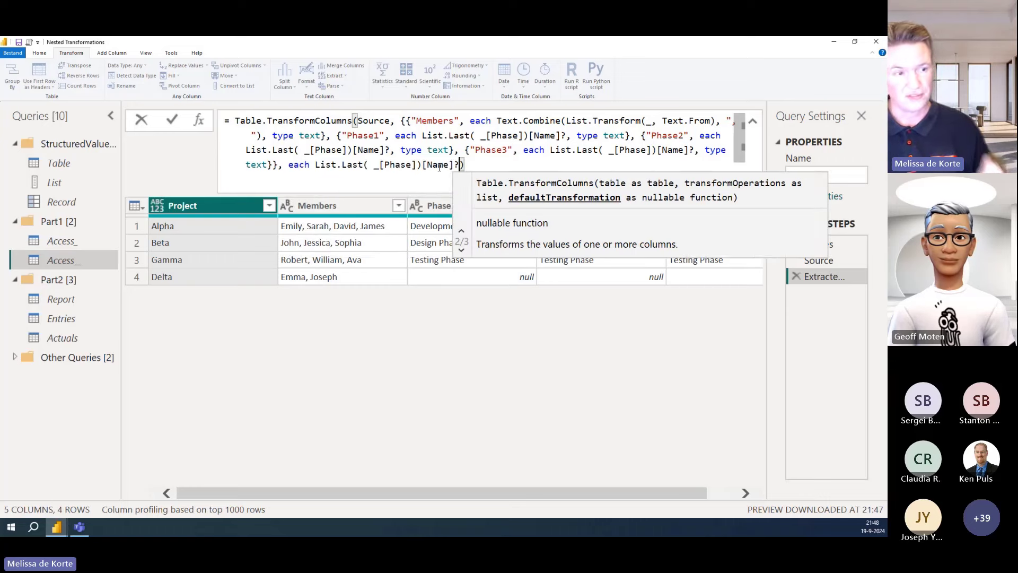
Delete the separate Phase1, Phase2 and Phase3 transformations from the list, keeping only Members, and apply the formula
{"action": "left_click", "coordinate": [271, 166]}
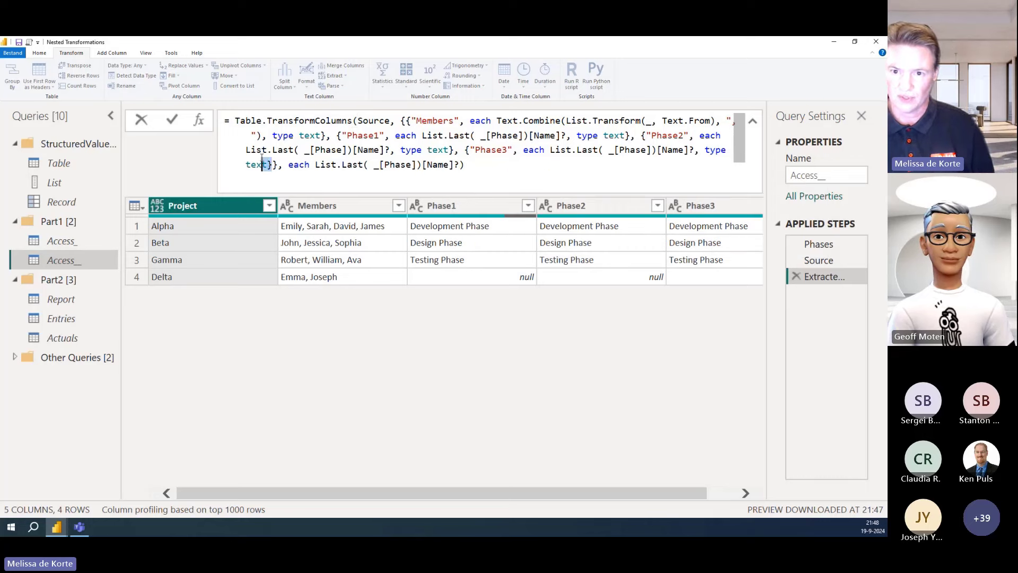
{"action": "left_click_drag", "start_coordinate": [269, 166], "coordinate": [325, 136]}
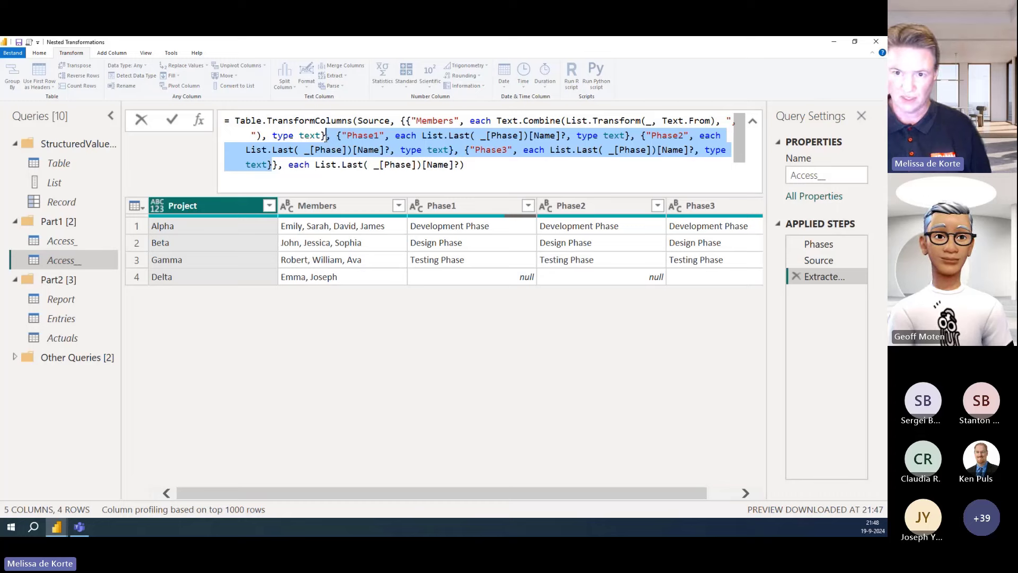
{"action": "key", "text": "Delete"}
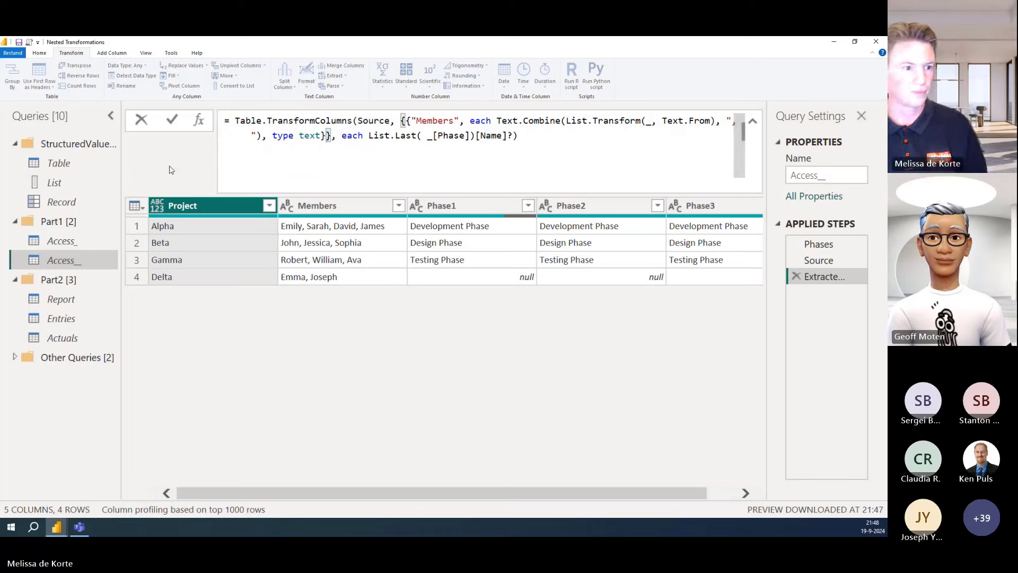
{"action": "left_click", "coordinate": [173, 120]}
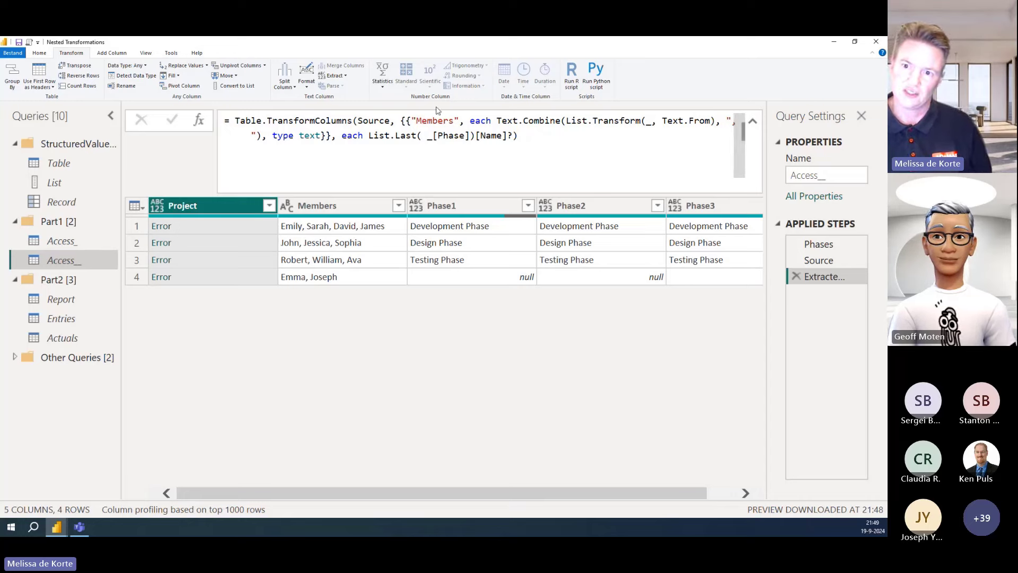
Duplicate the Members transformation within the list and change the column name in the first one to "Project"
{"action": "left_click_drag", "start_coordinate": [407, 120], "coordinate": [324, 136]}
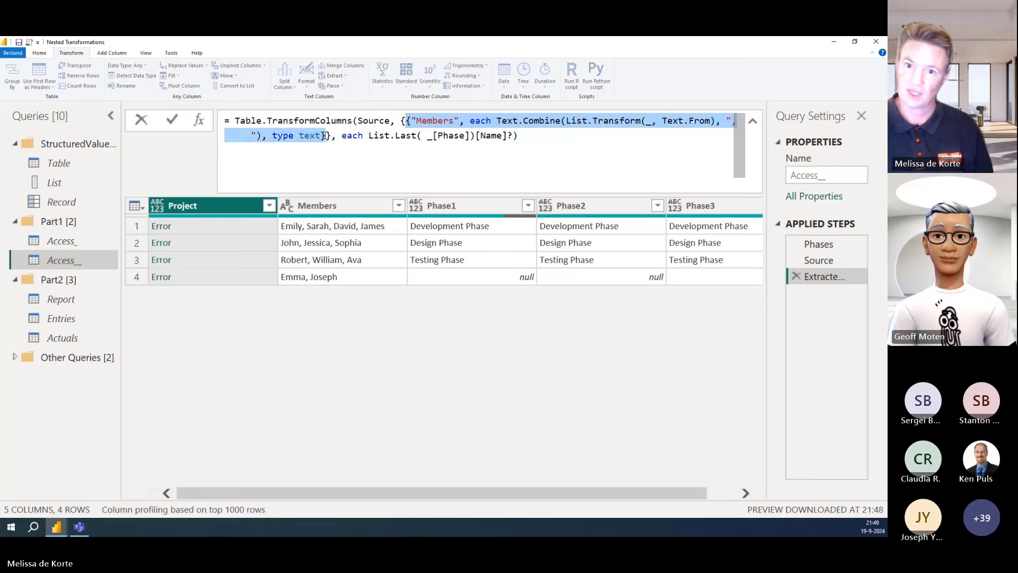
{"action": "left_click", "coordinate": [324, 136]}
{"action": "type", "text": ","}
{"action": "type", "text": "{\"Members\", each Text.Combine(List.Transform(_, Text.From), \", \"), type text}"}
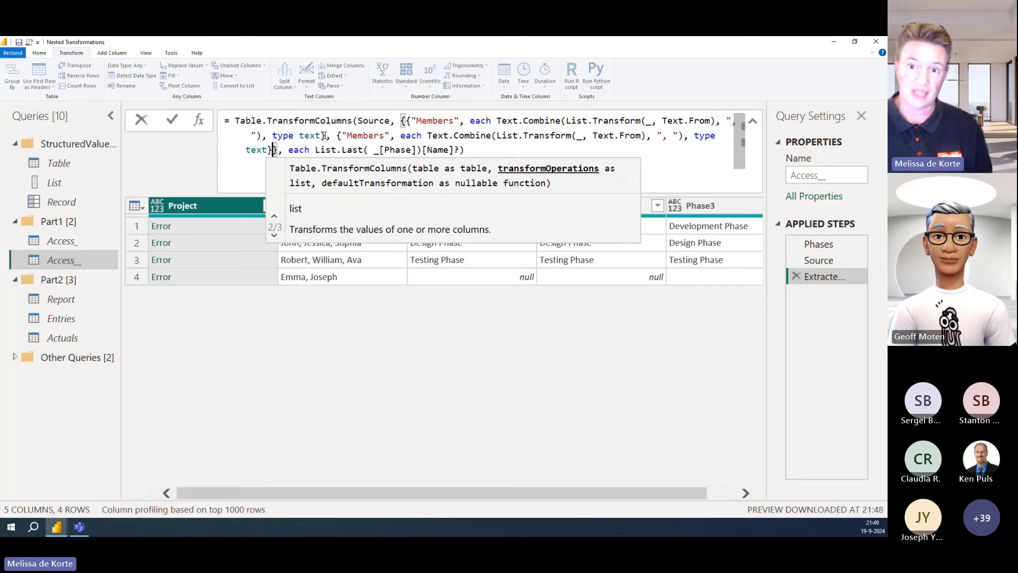
{"action": "double_click", "coordinate": [431, 120]}
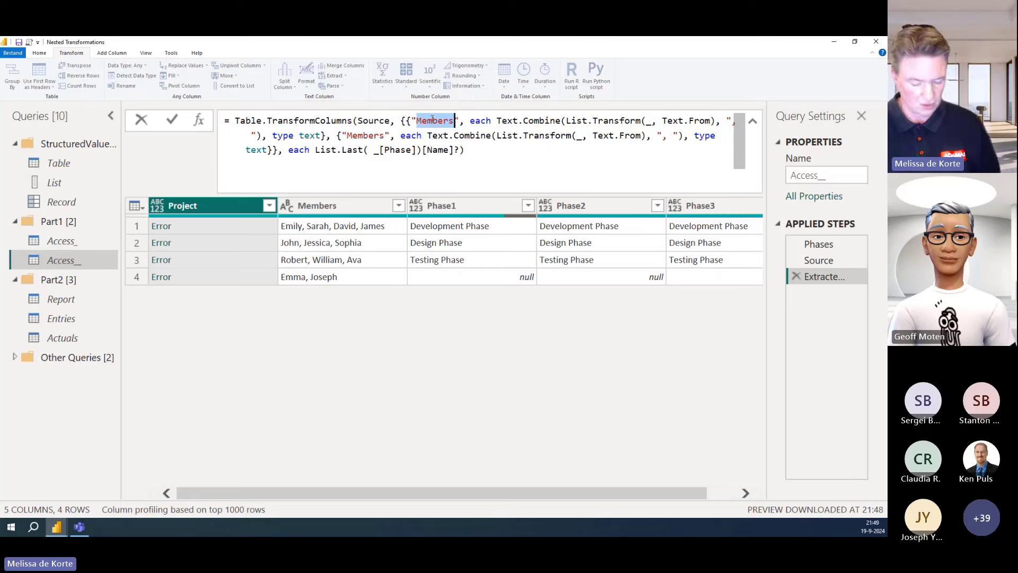
{"action": "type", "text": "Project"}
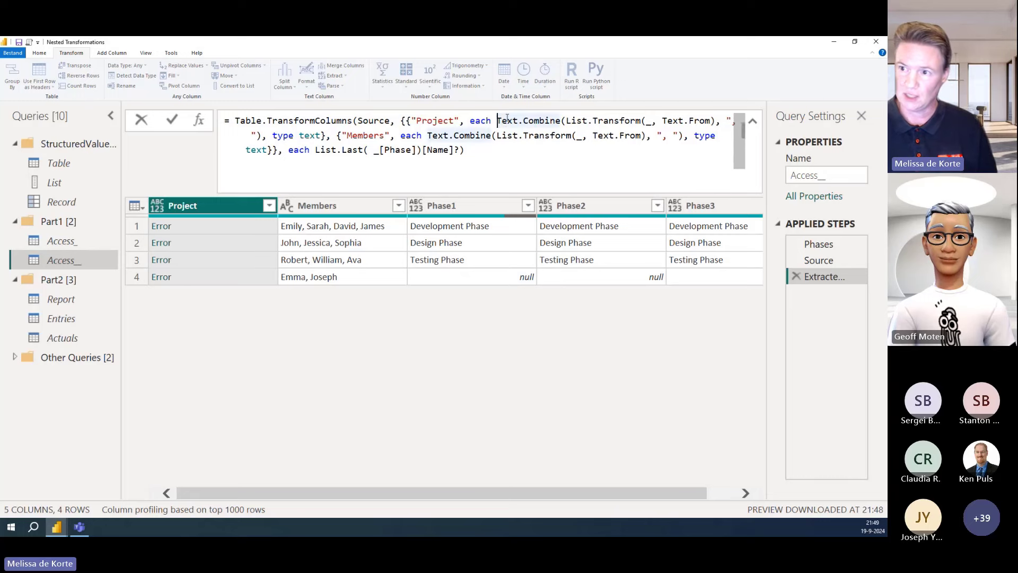
Replace the Project column's Text.Combine transformation with each _, keeping type text, and apply the formula
{"action": "left_click_drag", "start_coordinate": [497, 121], "coordinate": [717, 122]}
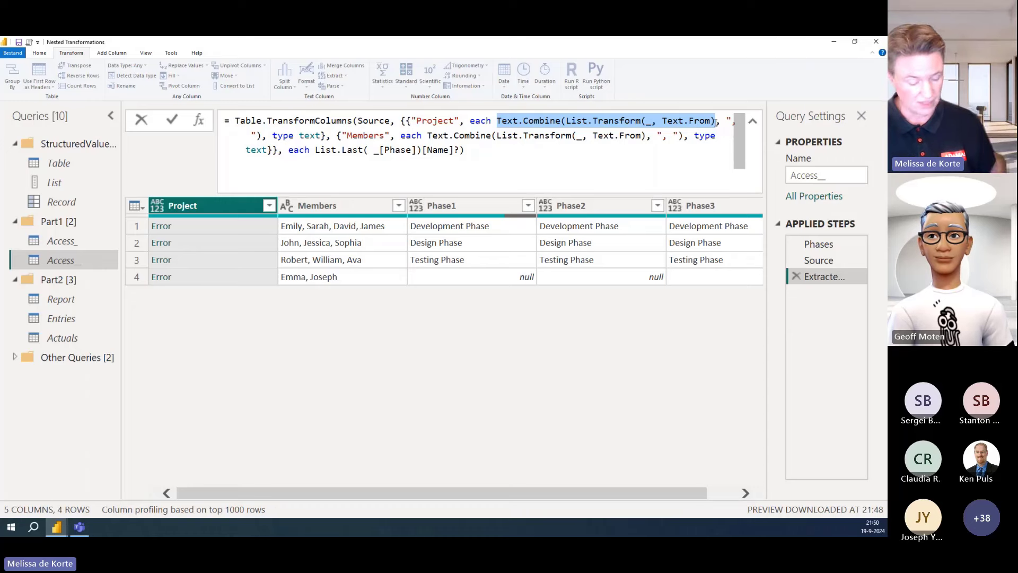
{"action": "type", "text": "_"}
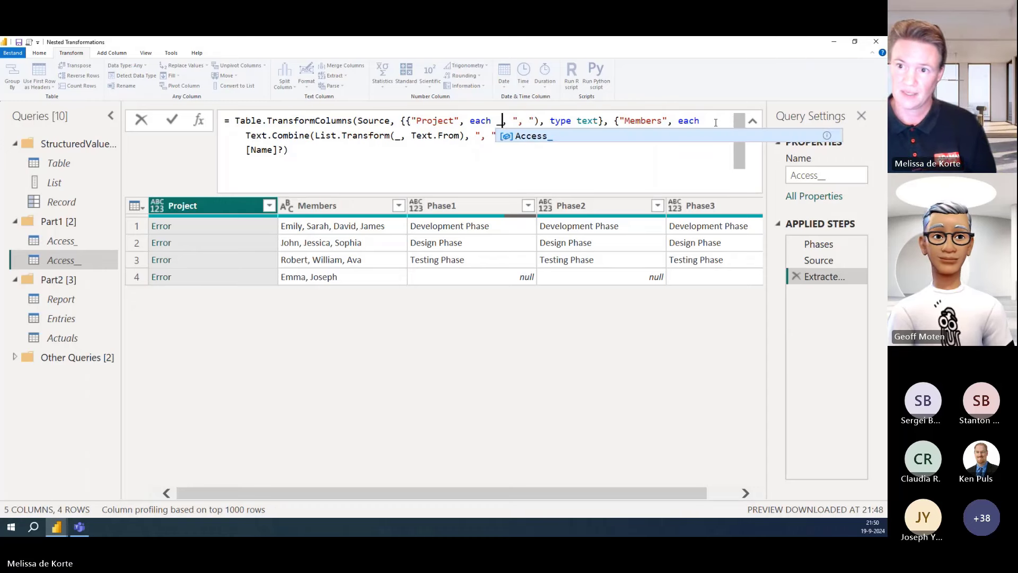
{"action": "key", "text": "shift+Right"}
{"action": "key", "text": "shift+Right"}
{"action": "key", "text": "shift+Right"}
{"action": "key", "text": "shift+Right"}
{"action": "key", "text": "shift+Right"}
{"action": "key", "text": "shift+Right"}
{"action": "key", "text": "shift+Right"}
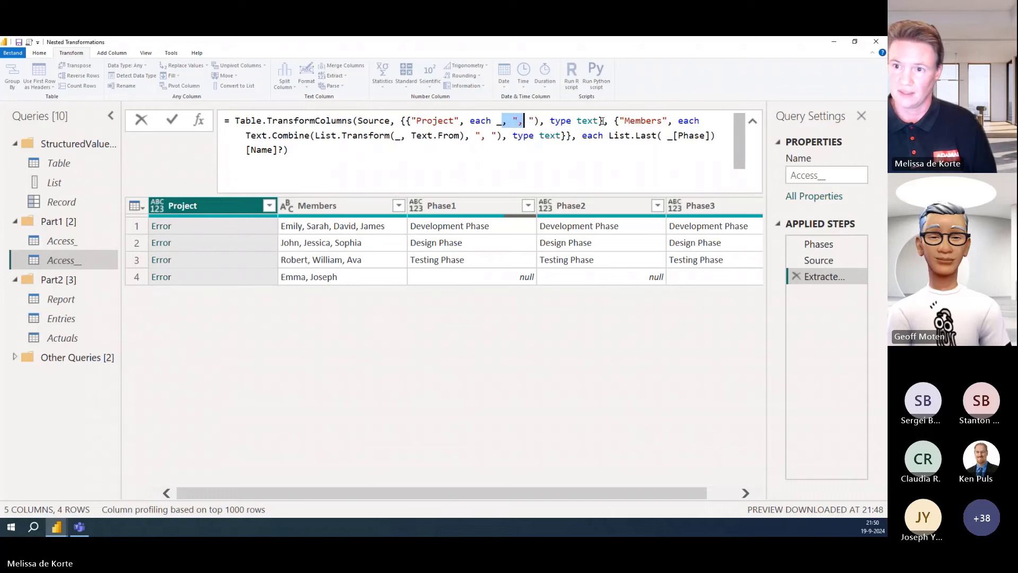
{"action": "key", "text": "Delete"}
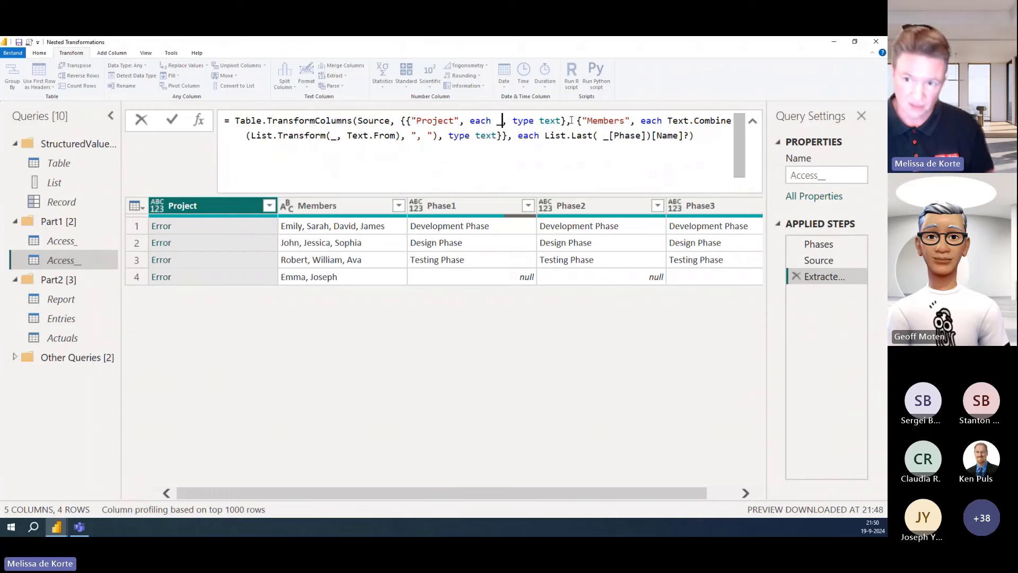
{"action": "left_click", "coordinate": [169, 121]}
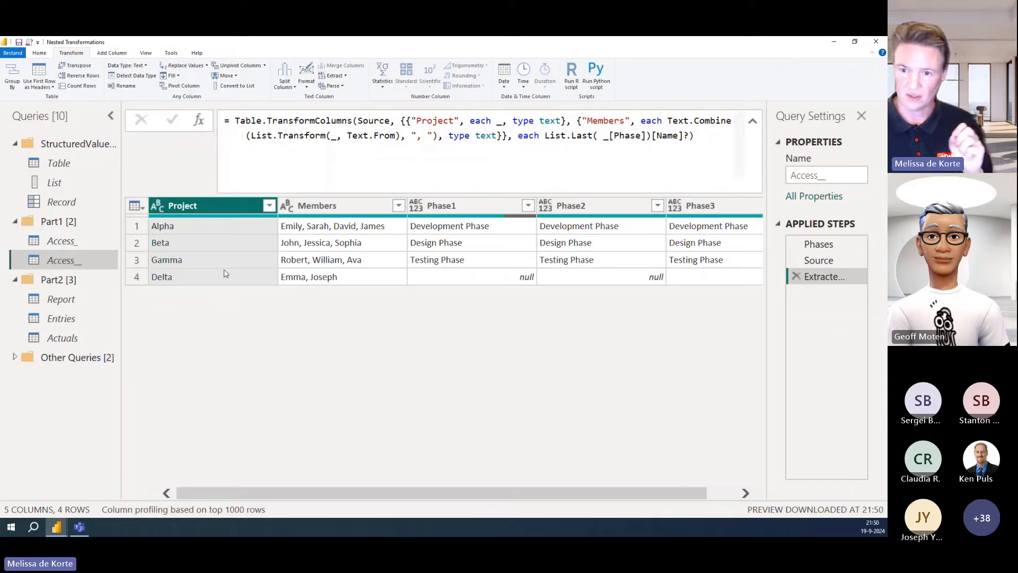
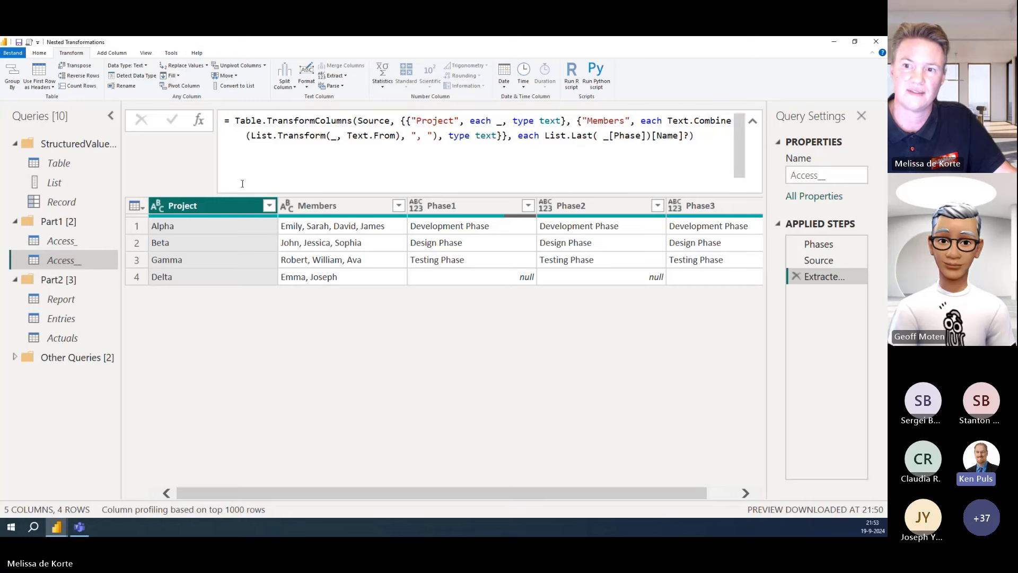
{"action": "left_click", "coordinate": [598, 134]}
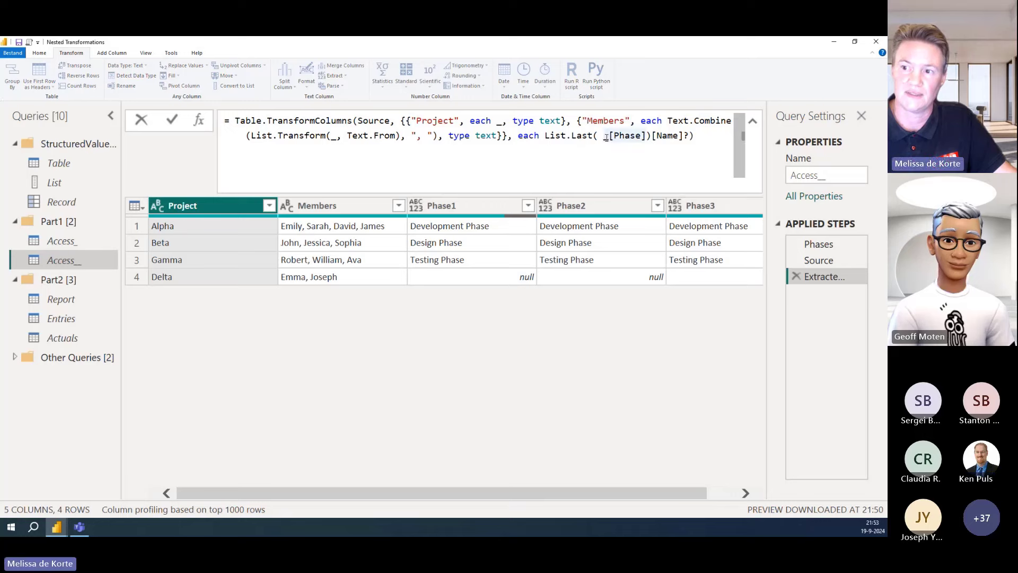
{"action": "type", "text": "_"}
{"action": "left_click_drag", "start_coordinate": [519, 137], "coordinate": [688, 137]}
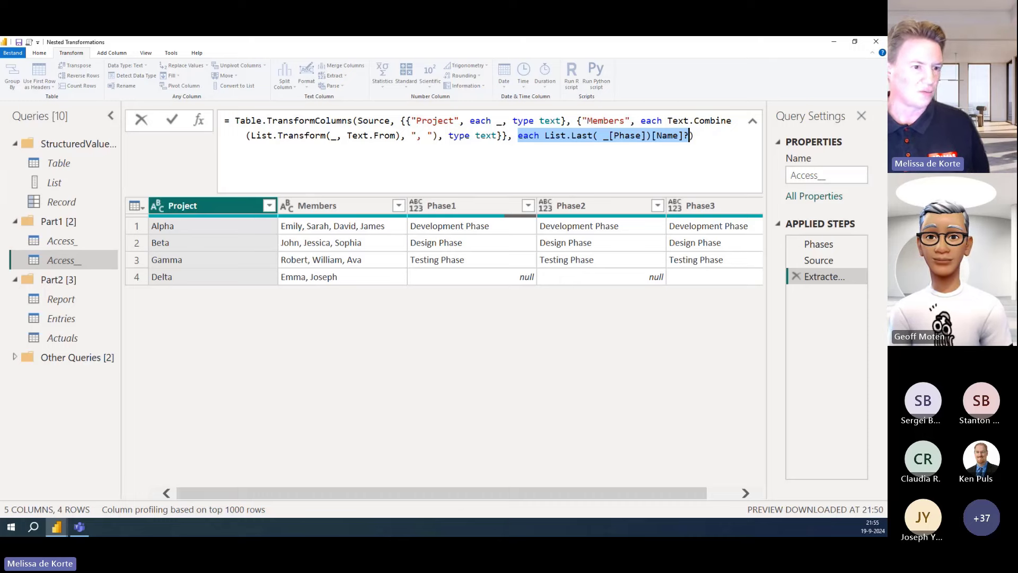
Examine the Report query's code and date ranges alongside the columns of the Entries query, with the formula bar collapsed
{"action": "left_click", "coordinate": [73, 305]}
{"action": "left_click", "coordinate": [73, 303]}
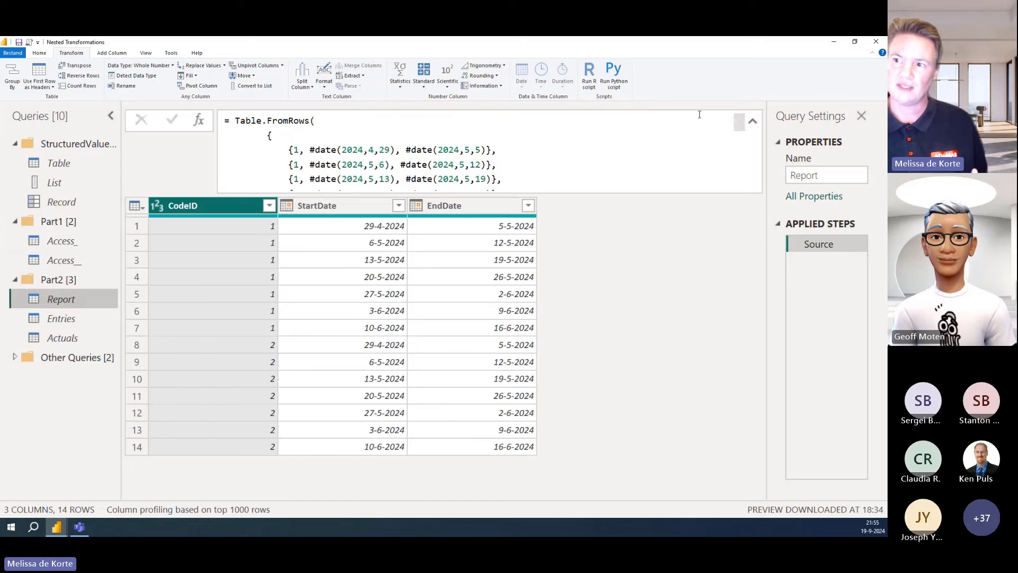
{"action": "left_click", "coordinate": [752, 121]}
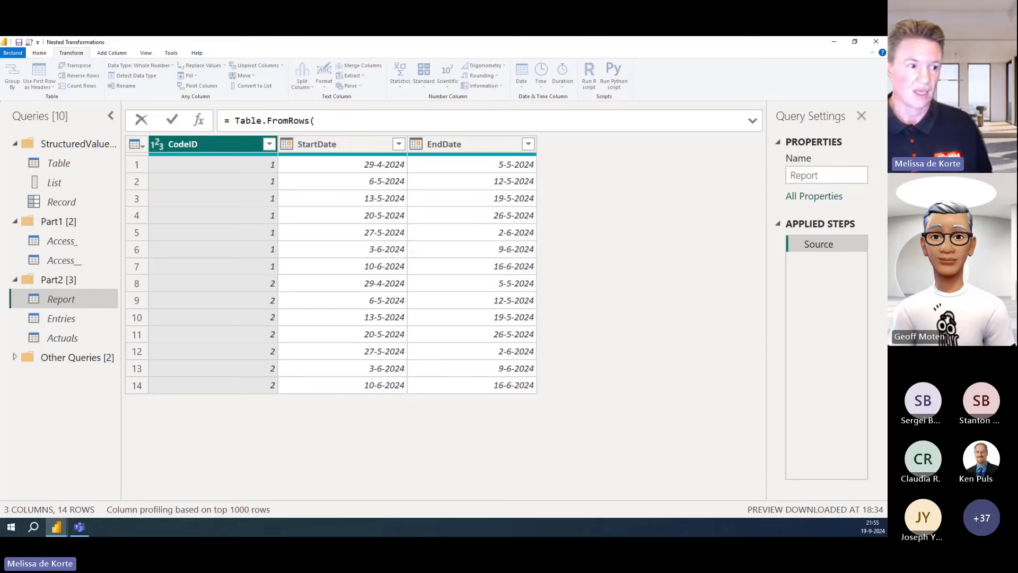
{"action": "left_click", "coordinate": [66, 322]}
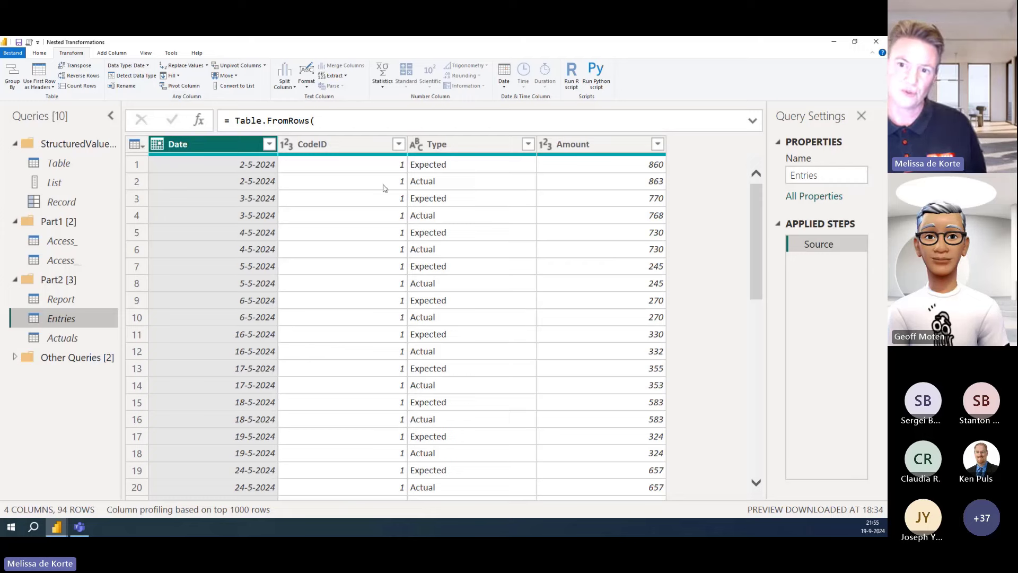
{"action": "left_click", "coordinate": [66, 299]}
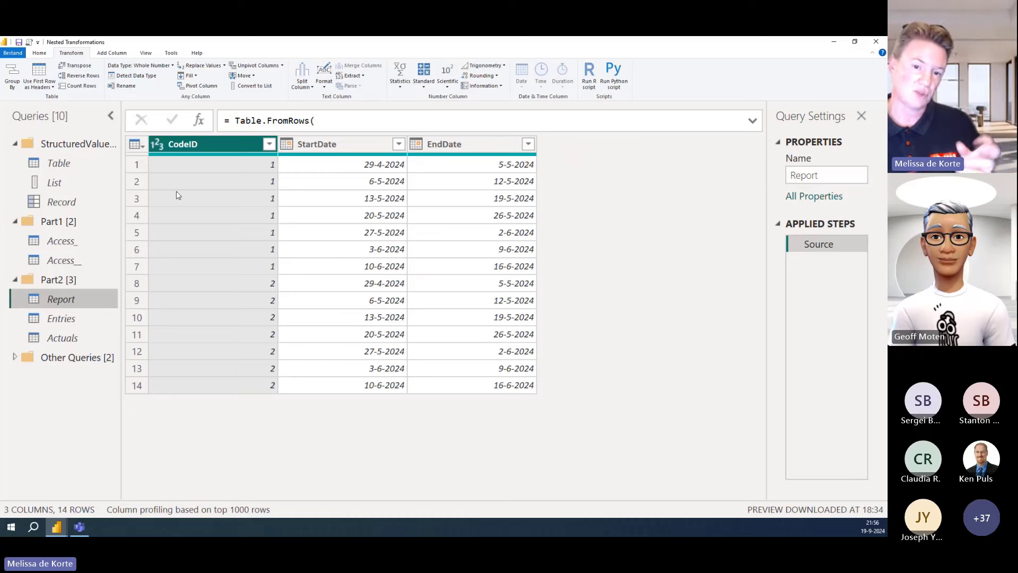
{"action": "left_click", "coordinate": [83, 320]}
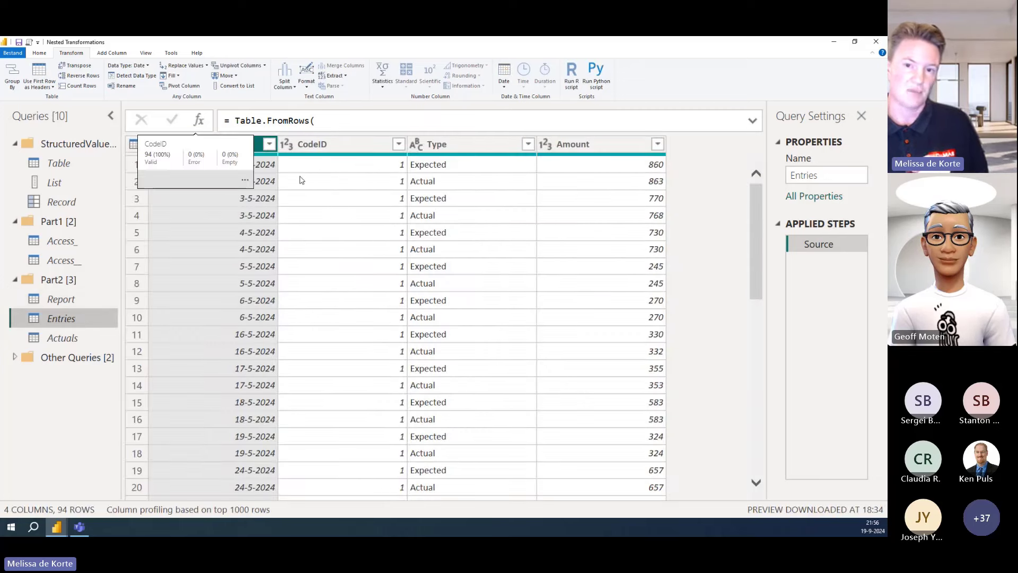
Merge the Report query with Entries, matching on CodeID with a Left Outer join
{"action": "left_click", "coordinate": [61, 299]}
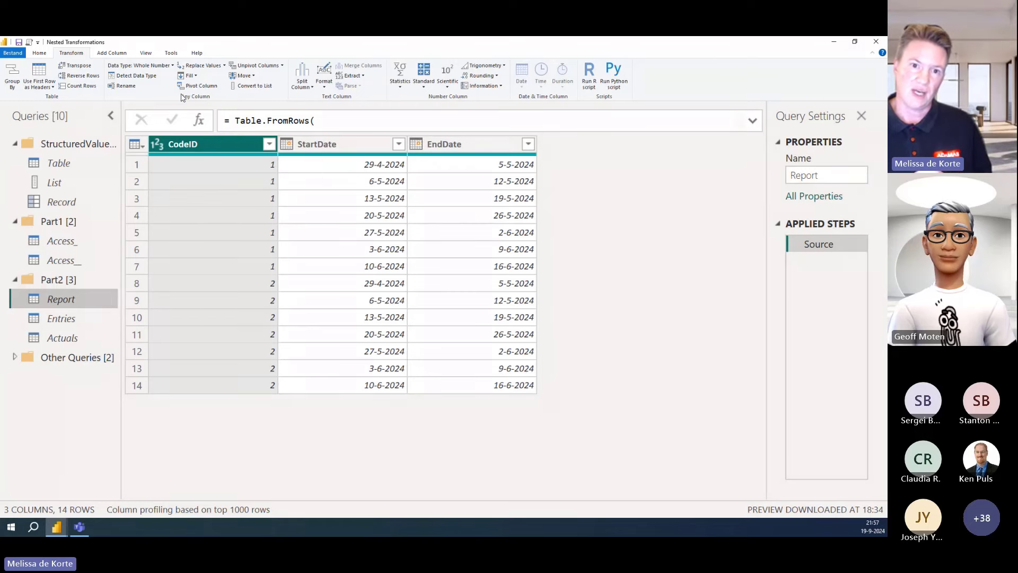
{"action": "left_click", "coordinate": [42, 54]}
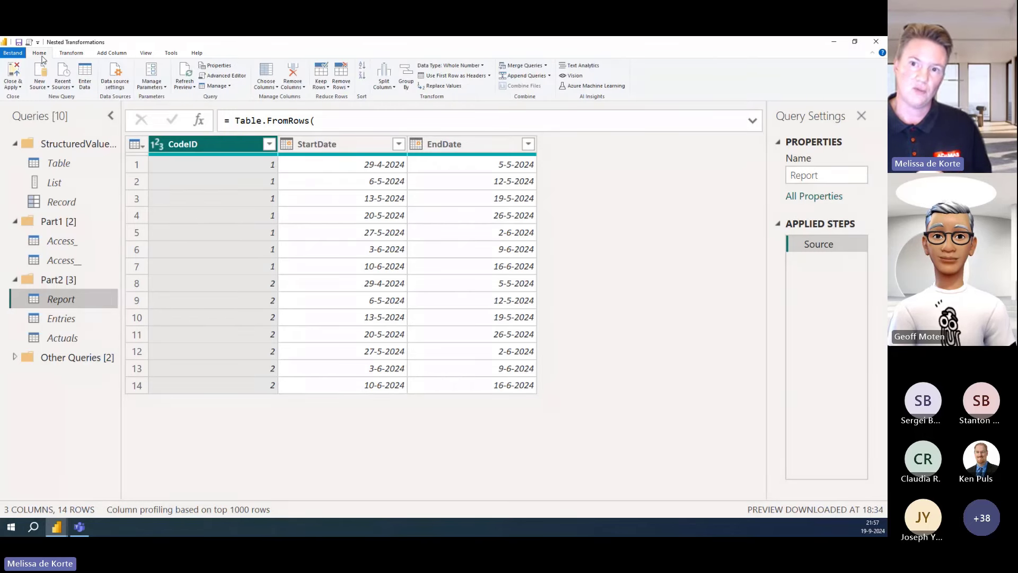
{"action": "left_click", "coordinate": [522, 67]}
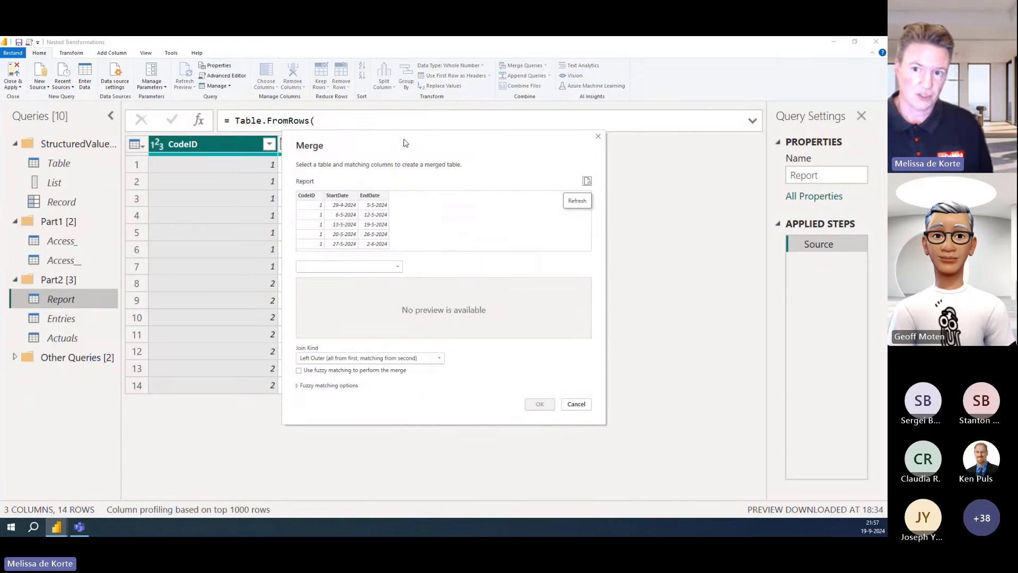
{"action": "left_click_drag", "start_coordinate": [404, 143], "coordinate": [453, 143]}
{"action": "left_click", "coordinate": [448, 267]}
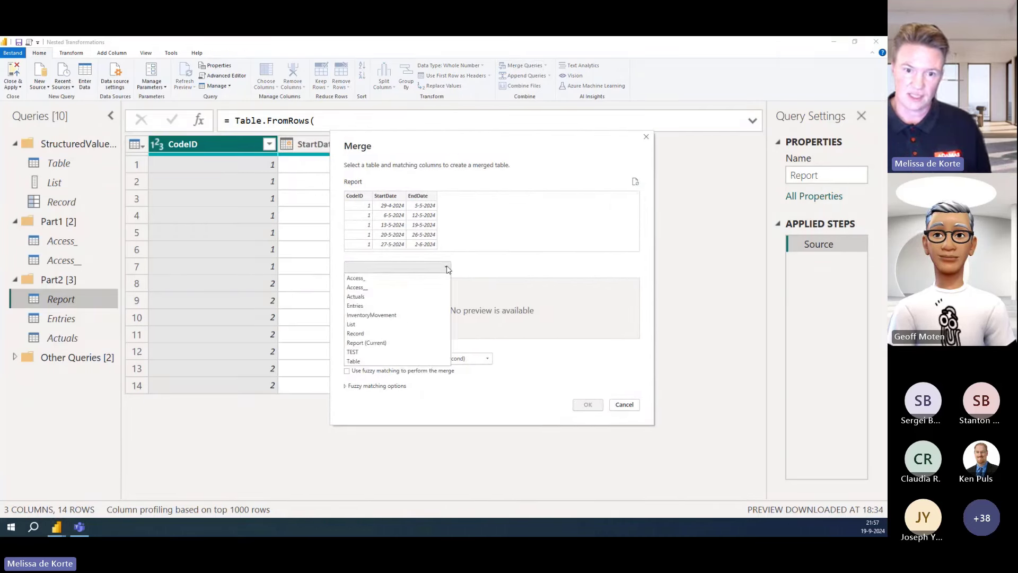
{"action": "left_click", "coordinate": [400, 306]}
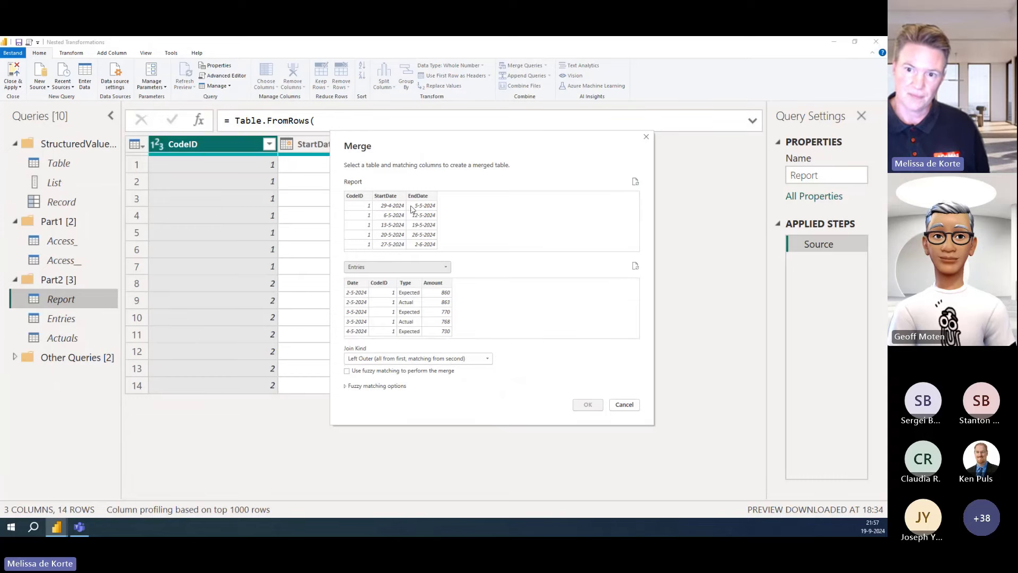
{"action": "left_click", "coordinate": [357, 195]}
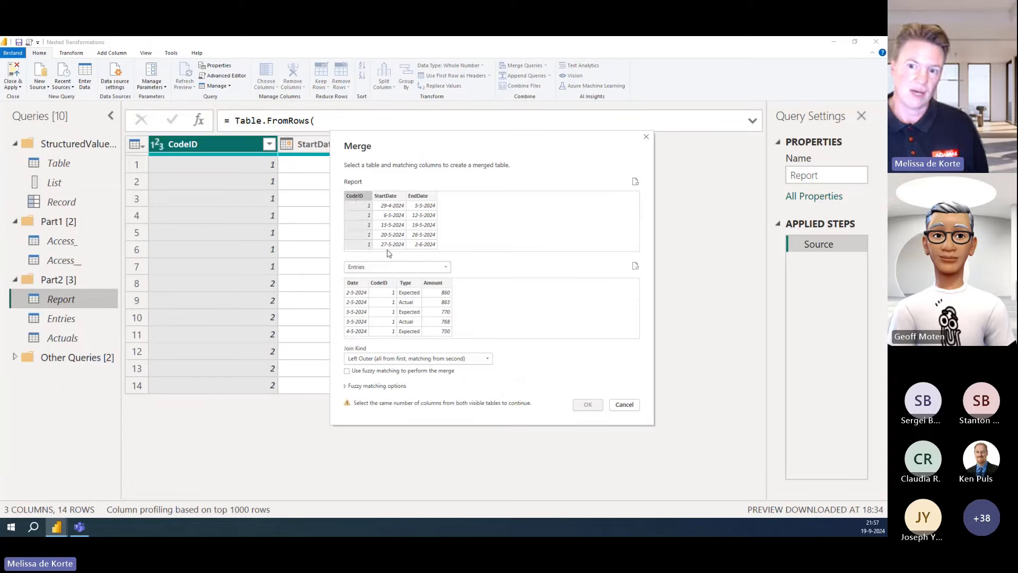
{"action": "left_click", "coordinate": [386, 285]}
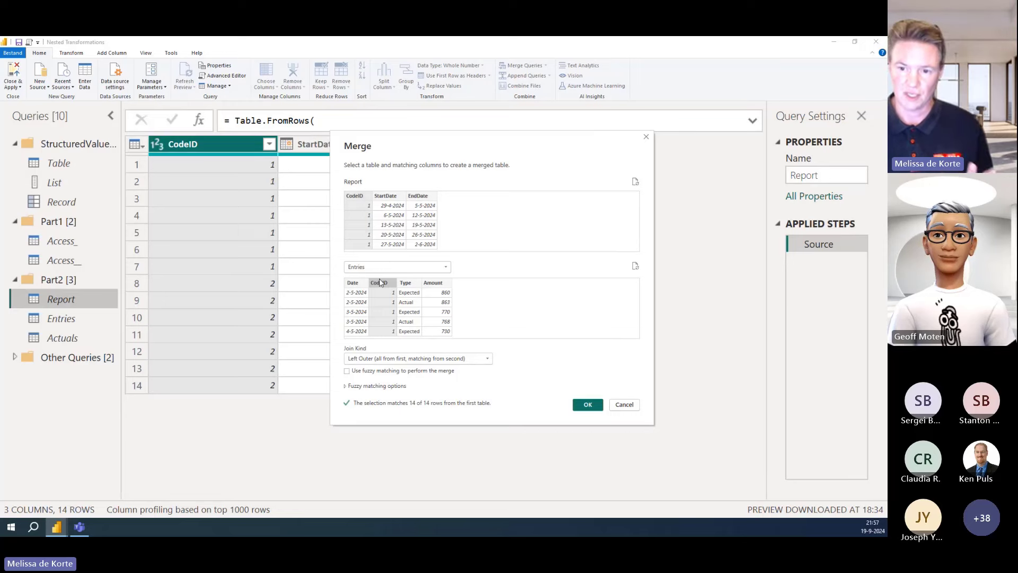
{"action": "left_click", "coordinate": [588, 404]}
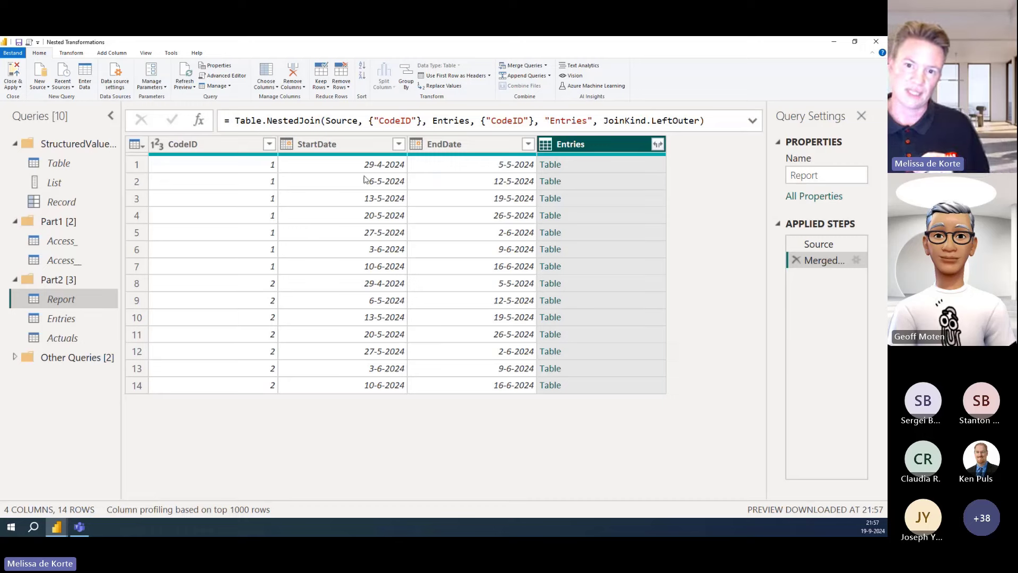
Drill into the first row's nested Entries table and filter its Type column to keep only Actual
{"action": "left_click", "coordinate": [610, 163]}
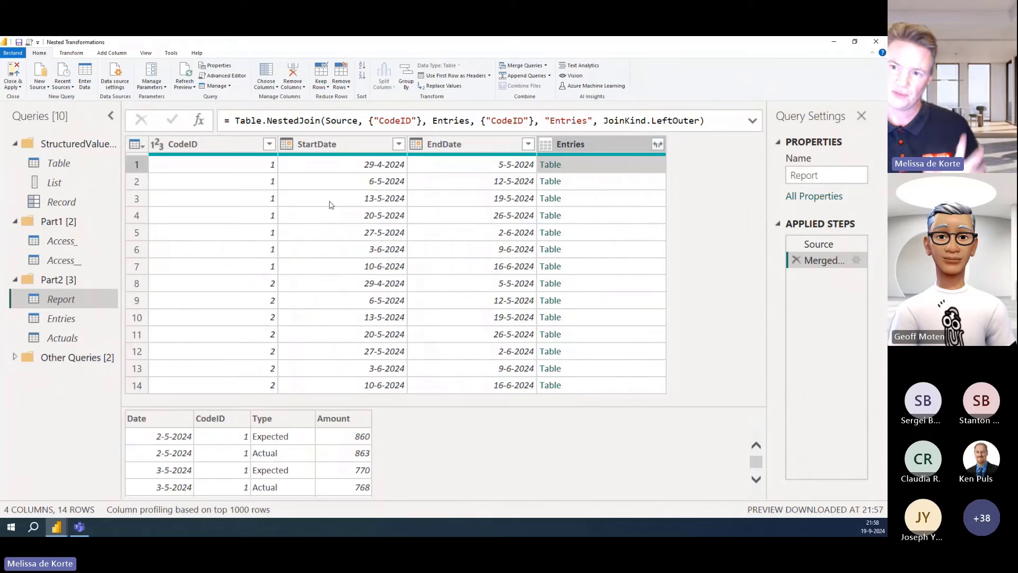
{"action": "left_click", "coordinate": [551, 165]}
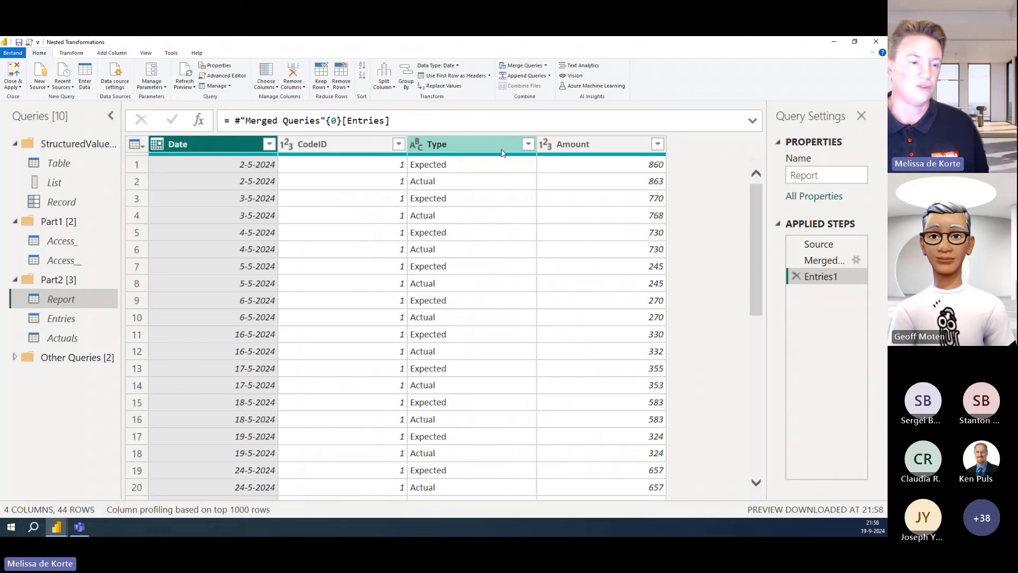
{"action": "left_click", "coordinate": [528, 147]}
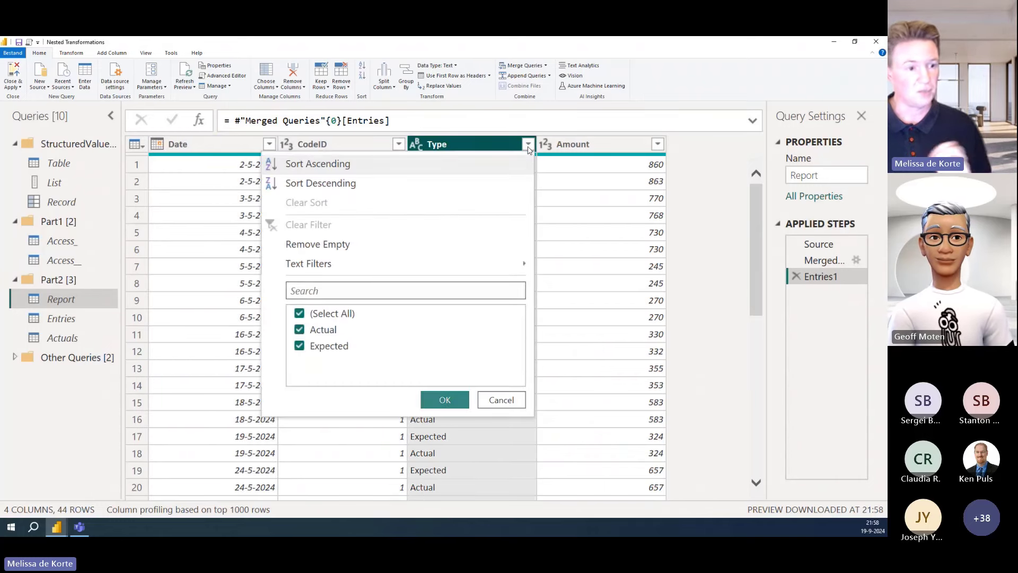
{"action": "left_click", "coordinate": [337, 349]}
{"action": "left_click", "coordinate": [444, 400]}
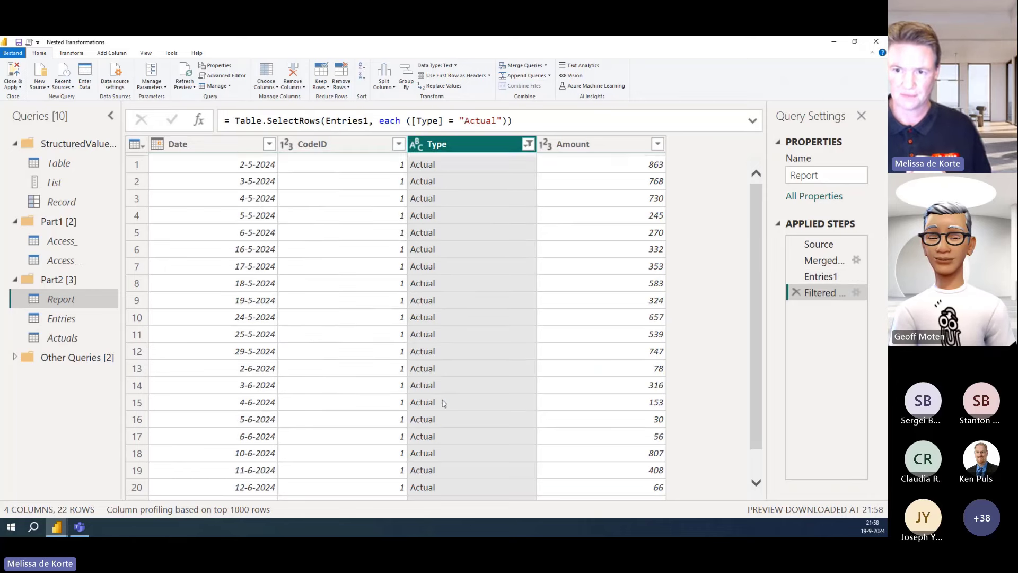
Filter the Date column to dates from 3-5-2024 through 5-5-2024, both inclusive
{"action": "left_click", "coordinate": [270, 144]}
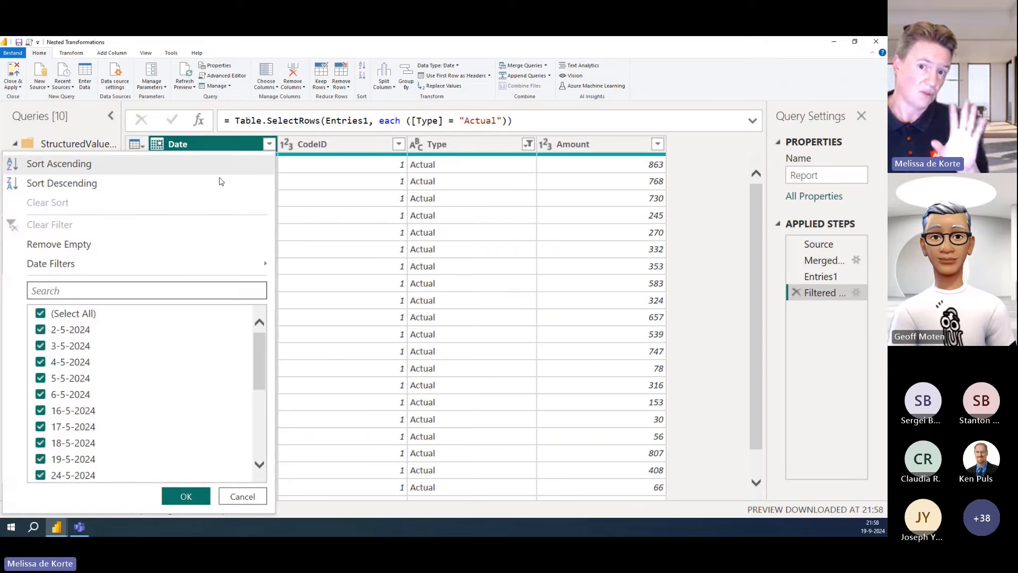
{"action": "mouse_move", "coordinate": [37, 267]}
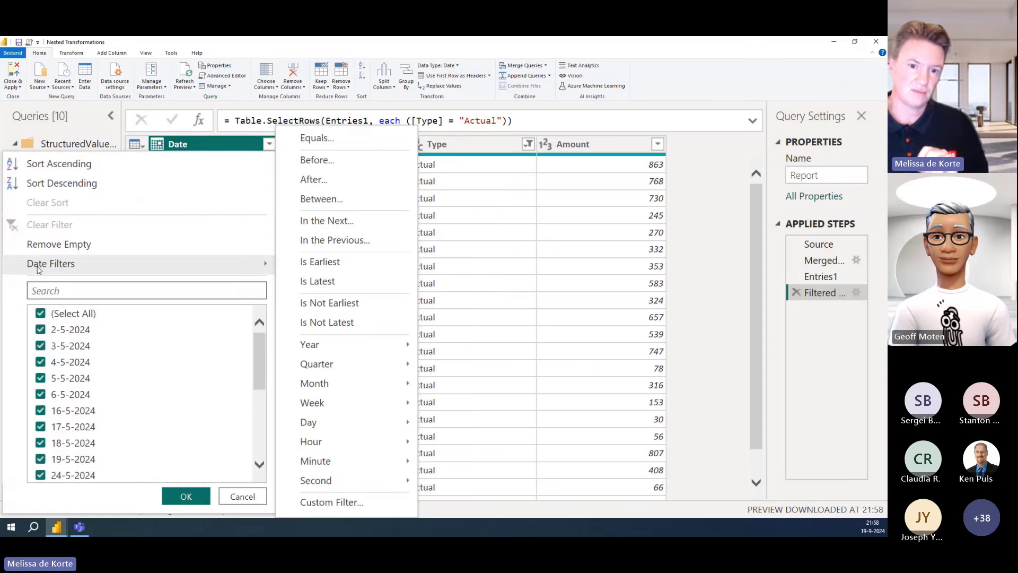
{"action": "left_click", "coordinate": [327, 203]}
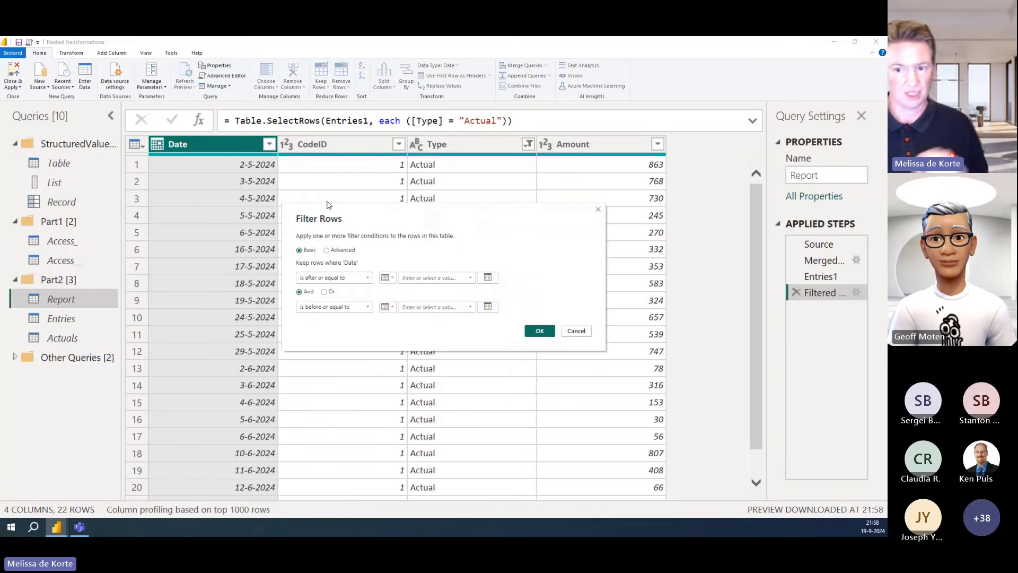
{"action": "left_click", "coordinate": [470, 277]}
{"action": "left_click", "coordinate": [437, 299]}
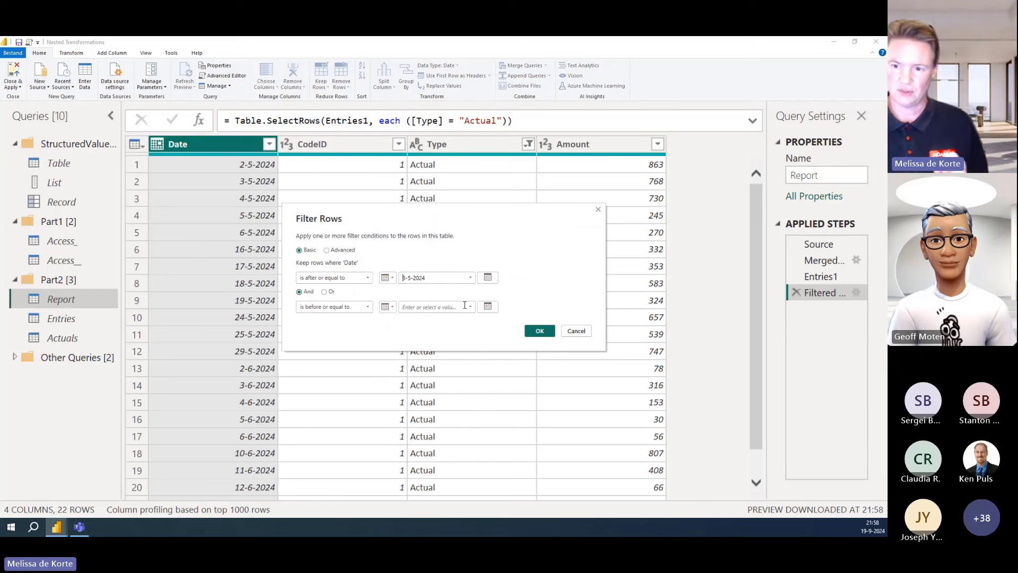
{"action": "left_click", "coordinate": [471, 306]}
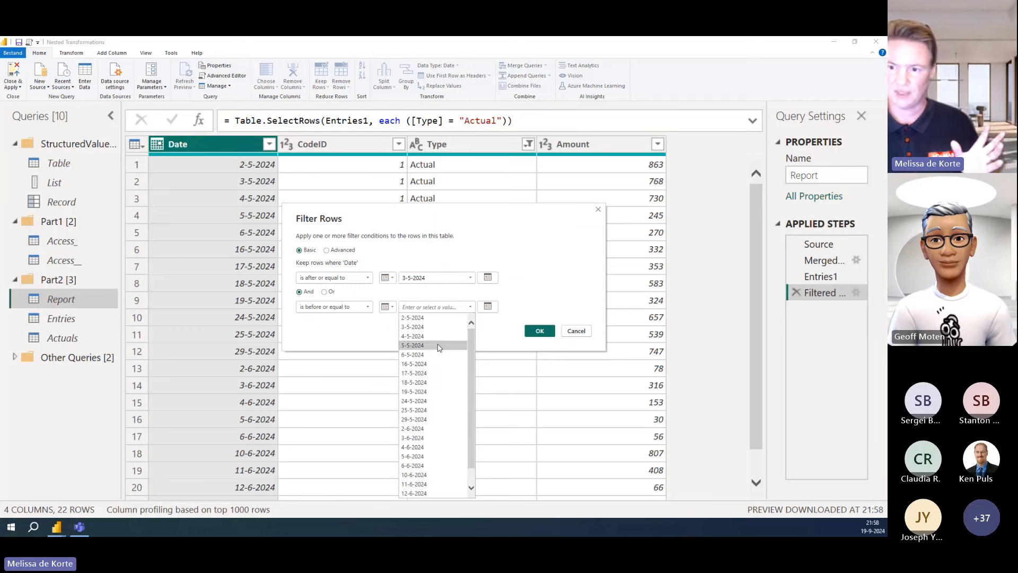
{"action": "left_click", "coordinate": [438, 345]}
{"action": "left_click", "coordinate": [539, 331]}
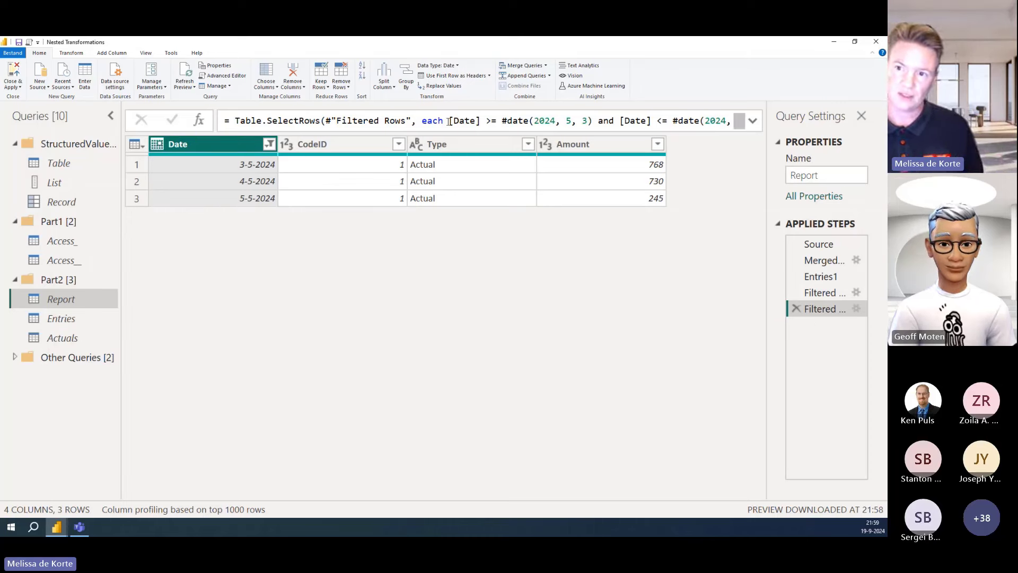
Copy the complete date-range condition from the second filter step's formula, and delete that step
{"action": "left_click_drag", "start_coordinate": [448, 121], "coordinate": [739, 125]}
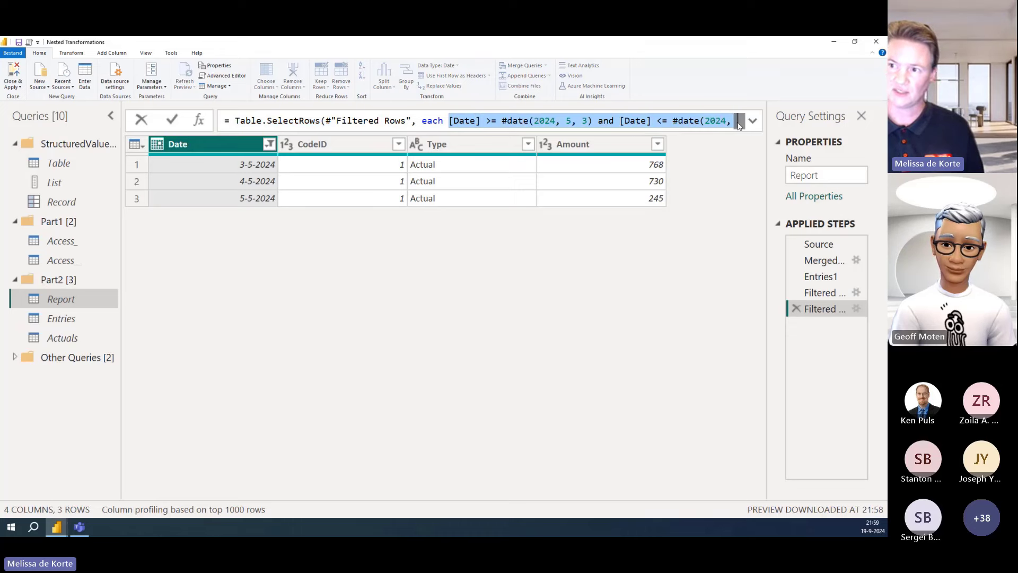
{"action": "left_click", "coordinate": [752, 121]}
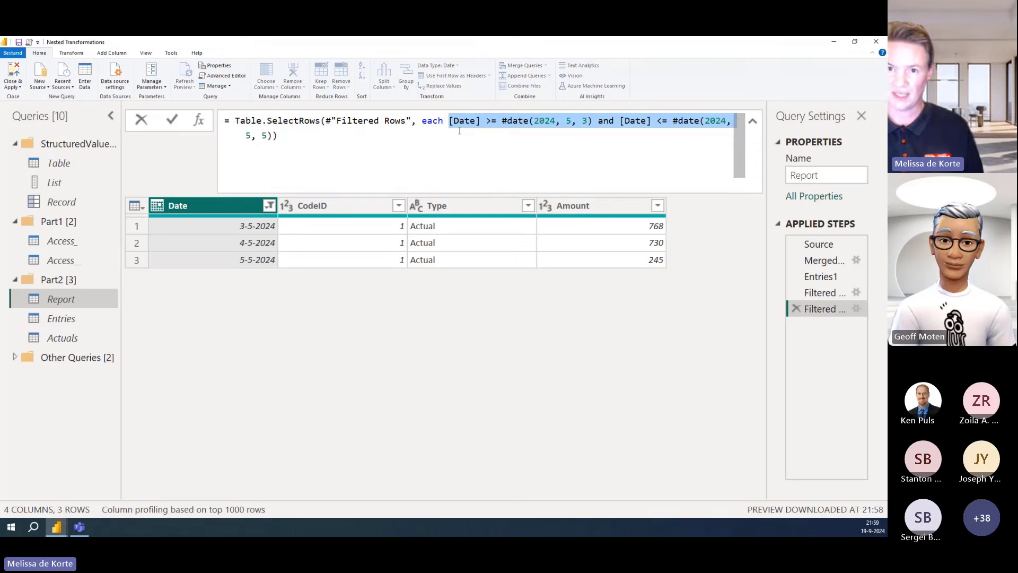
{"action": "key", "text": "Right"}
{"action": "key", "text": "Right"}
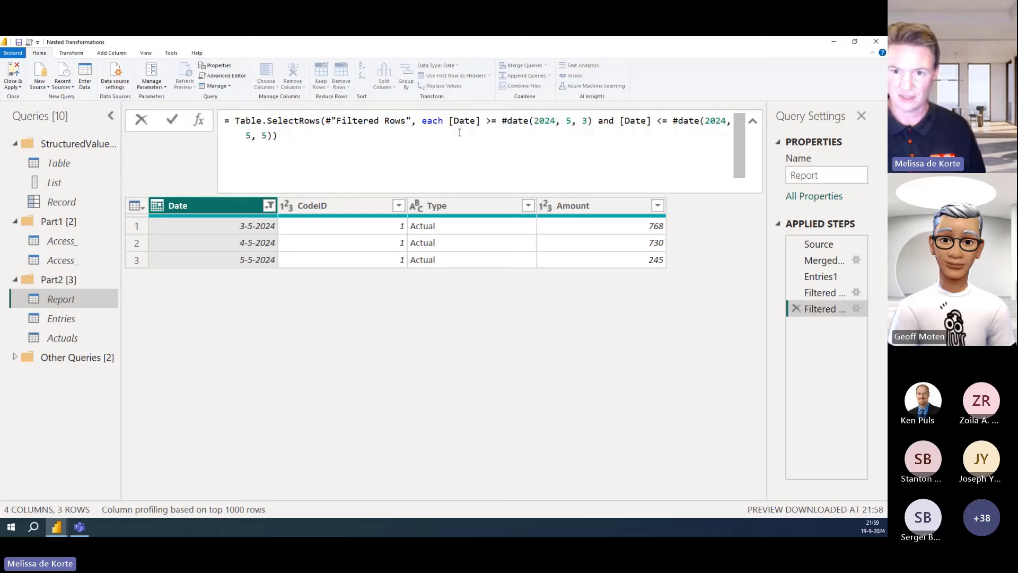
{"action": "key", "text": "ctrl+a"}
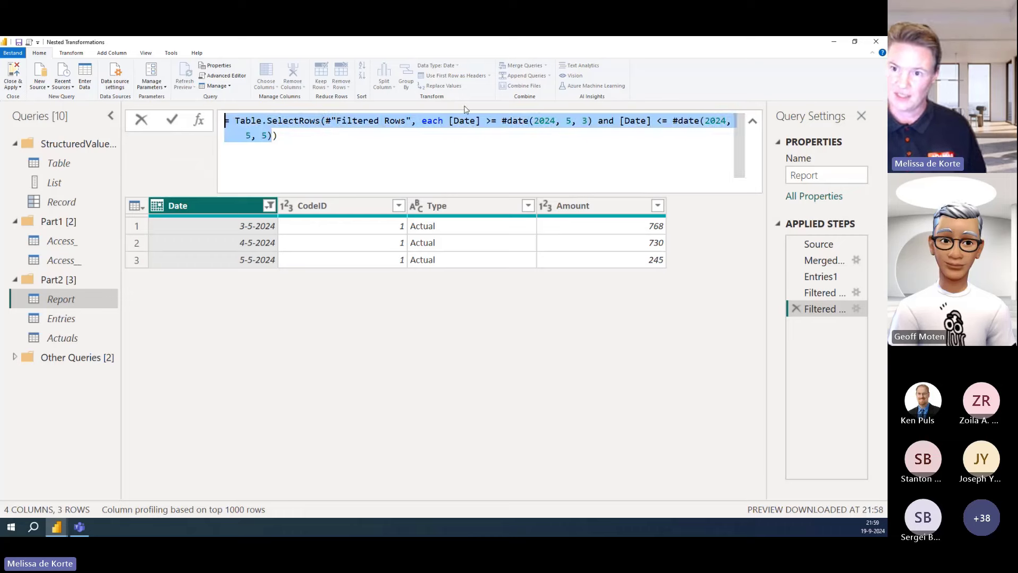
{"action": "left_click_drag", "start_coordinate": [465, 109], "coordinate": [451, 116]}
{"action": "key", "text": "ctrl+c"}
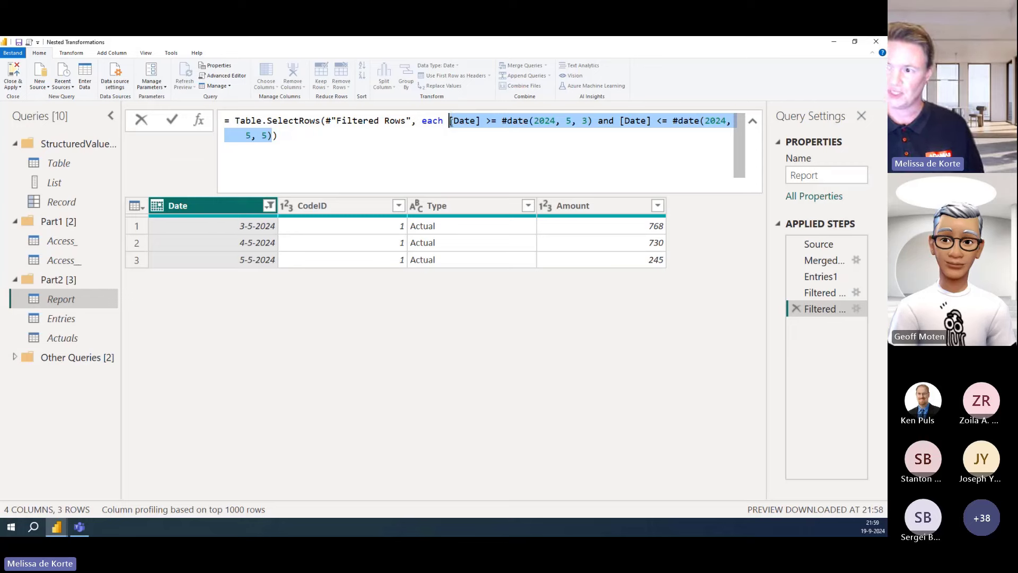
{"action": "left_click", "coordinate": [793, 311]}
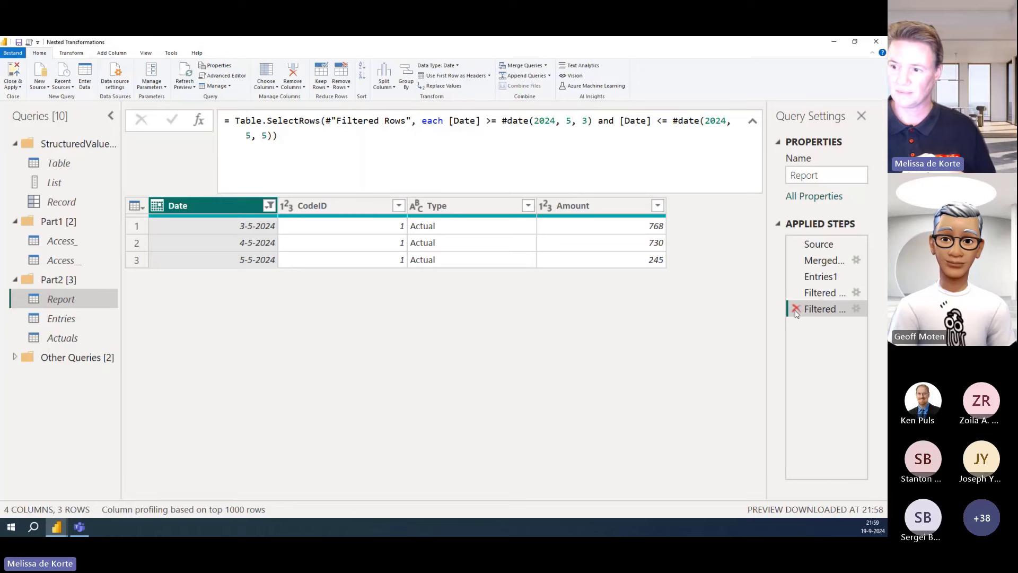
{"action": "left_click", "coordinate": [795, 309]}
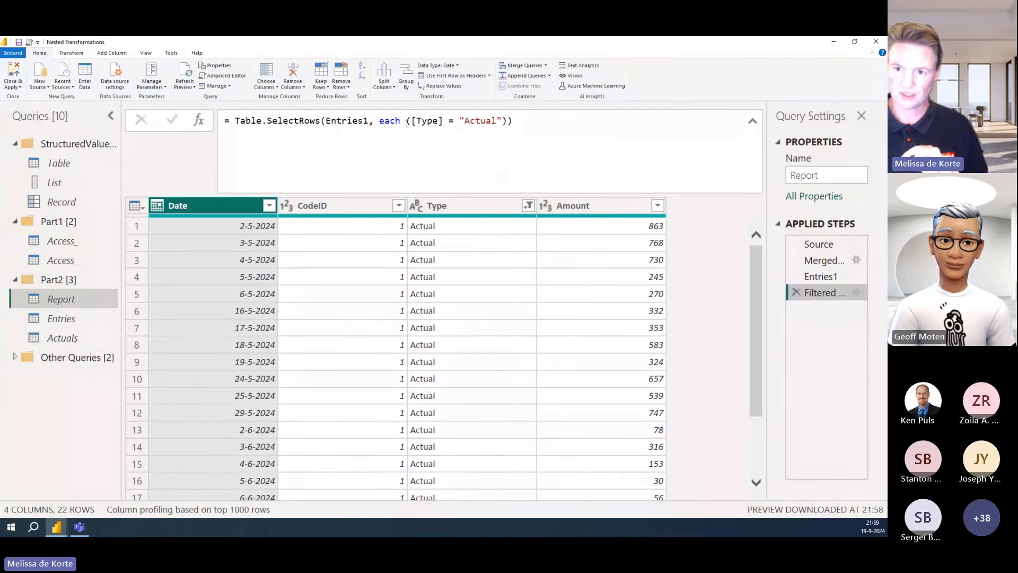
Extend the Type filter's formula with "and" plus the copied date-range condition, dropping the extra parentheses around [Type] = "Actual"
{"action": "left_click", "coordinate": [407, 123]}
{"action": "key", "text": "Delete"}
{"action": "key", "text": "End"}
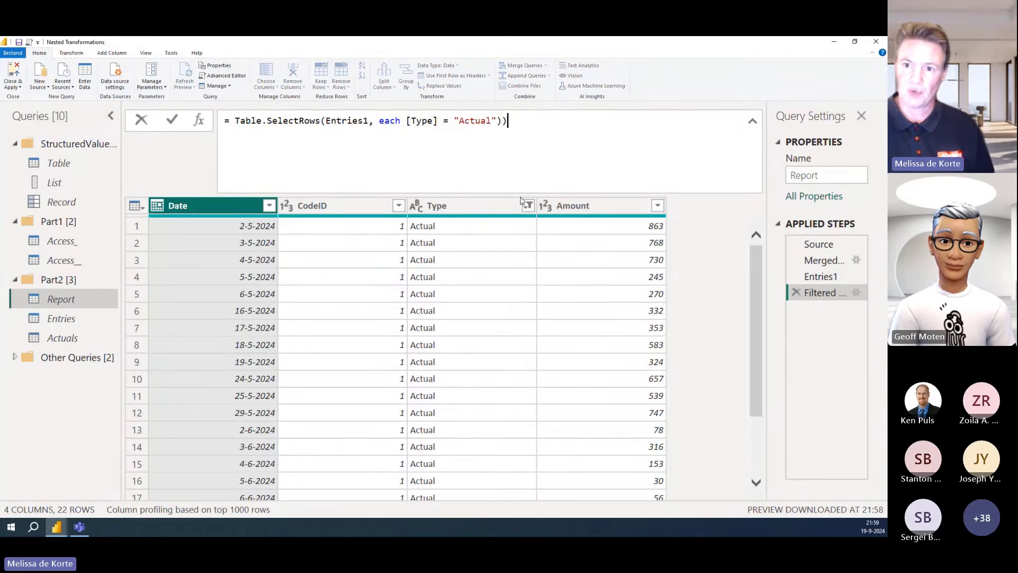
{"action": "key", "text": "BackSpace"}
{"action": "key", "text": "Left"}
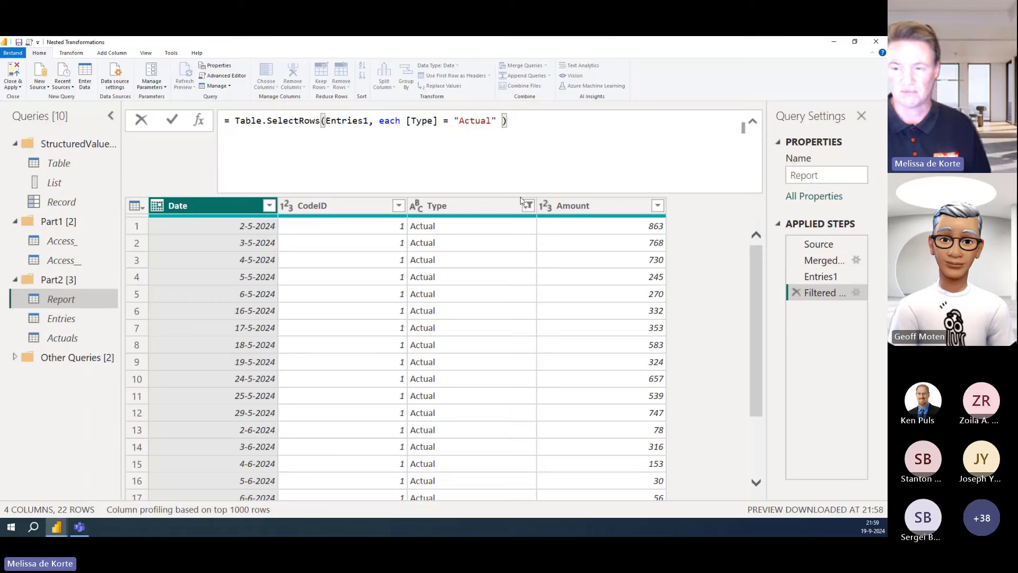
{"action": "key", "text": "Left"}
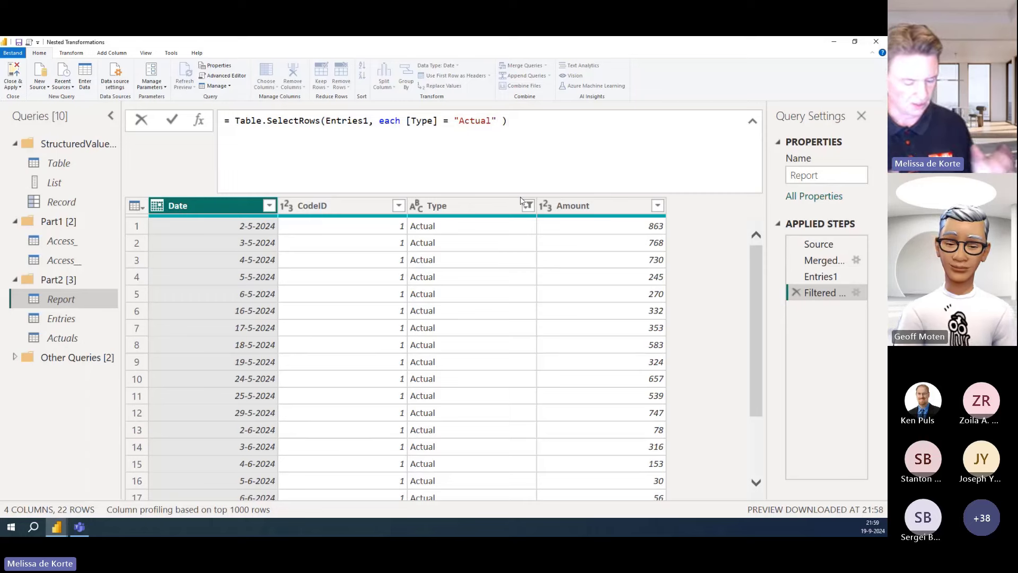
{"action": "type", "text": "and"}
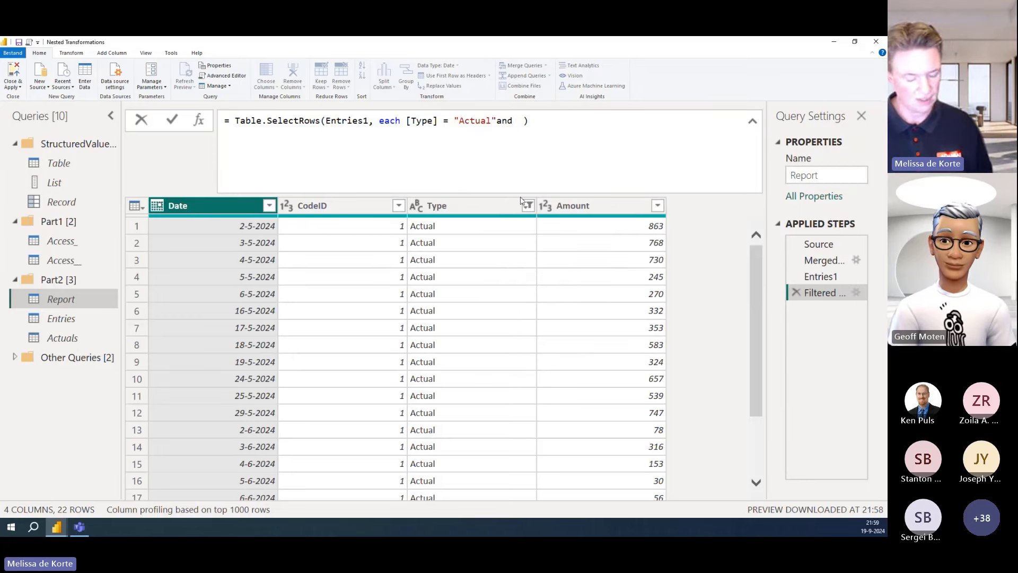
{"action": "key", "text": "ctrl+v"}
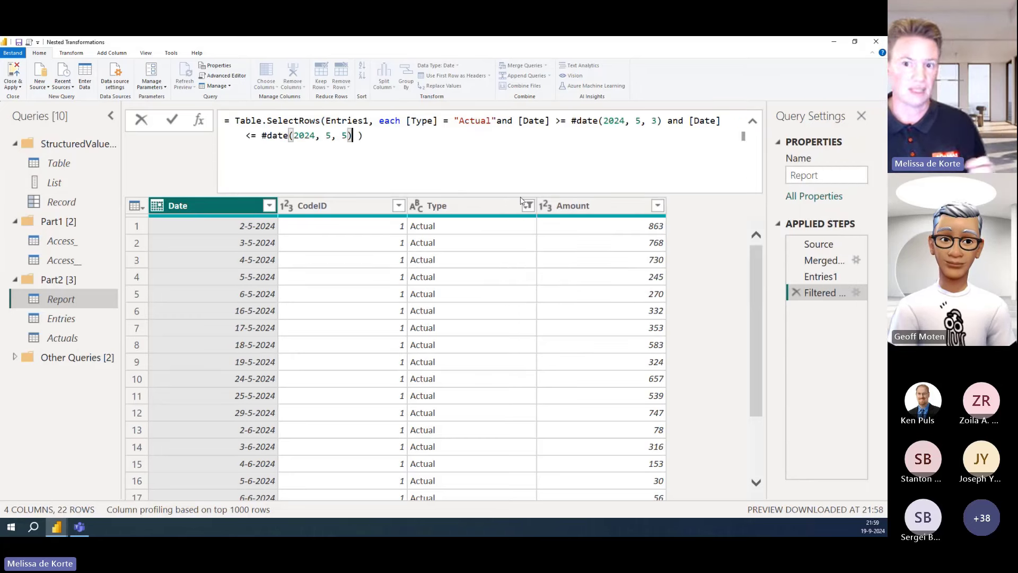
{"action": "left_click", "coordinate": [171, 122]}
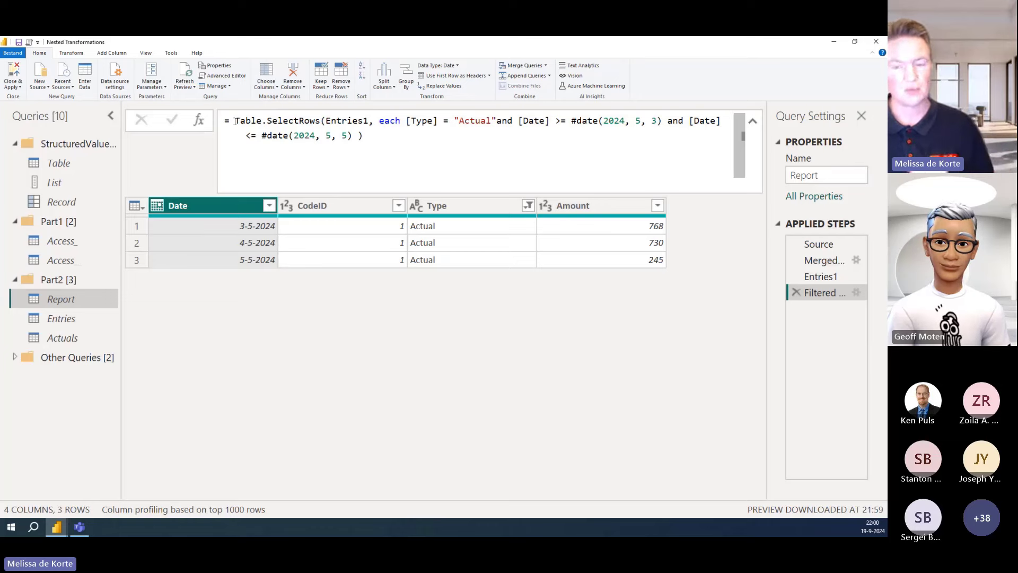
Copy the full Table.SelectRows expression, and delete the Report query's applied steps from Entries1 through the end
{"action": "left_click_drag", "start_coordinate": [236, 121], "coordinate": [451, 152]}
{"action": "key", "text": "ctrl+c"}
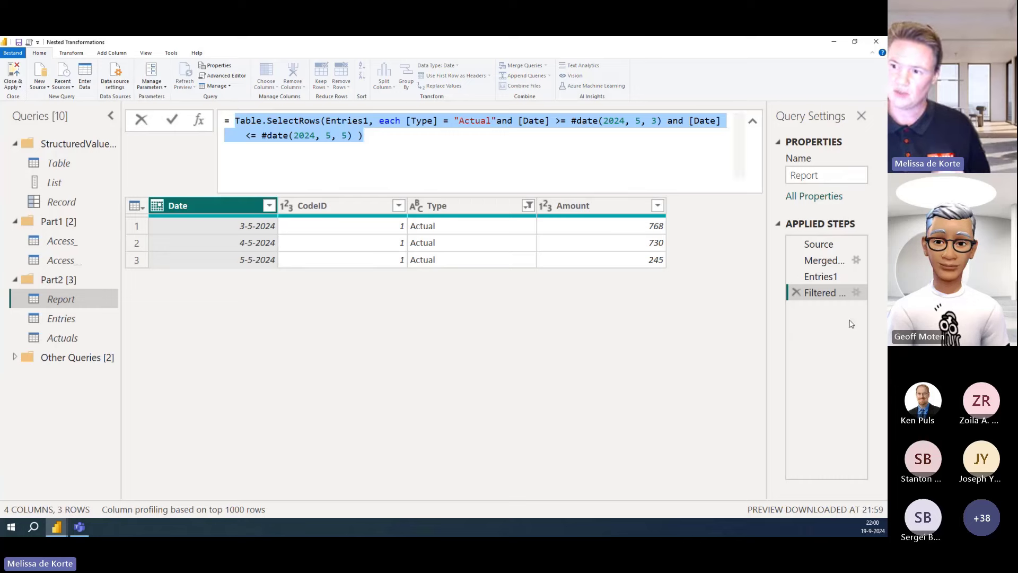
{"action": "right_click", "coordinate": [820, 278]}
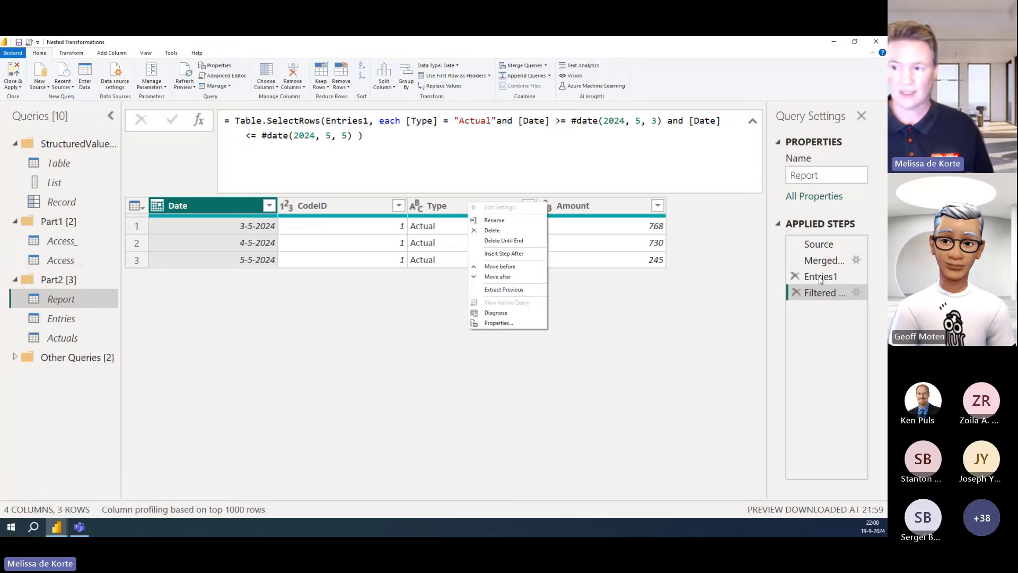
{"action": "left_click", "coordinate": [522, 244]}
{"action": "left_click", "coordinate": [522, 300]}
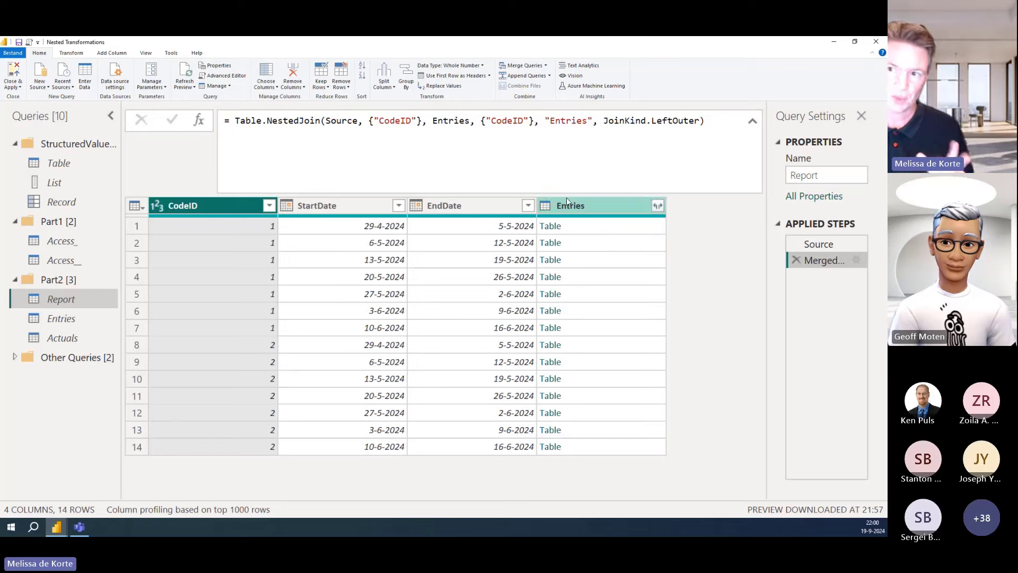
Collapse the formula bar and start a custom column named Actual Amount in the Report query
{"action": "left_click", "coordinate": [752, 121]}
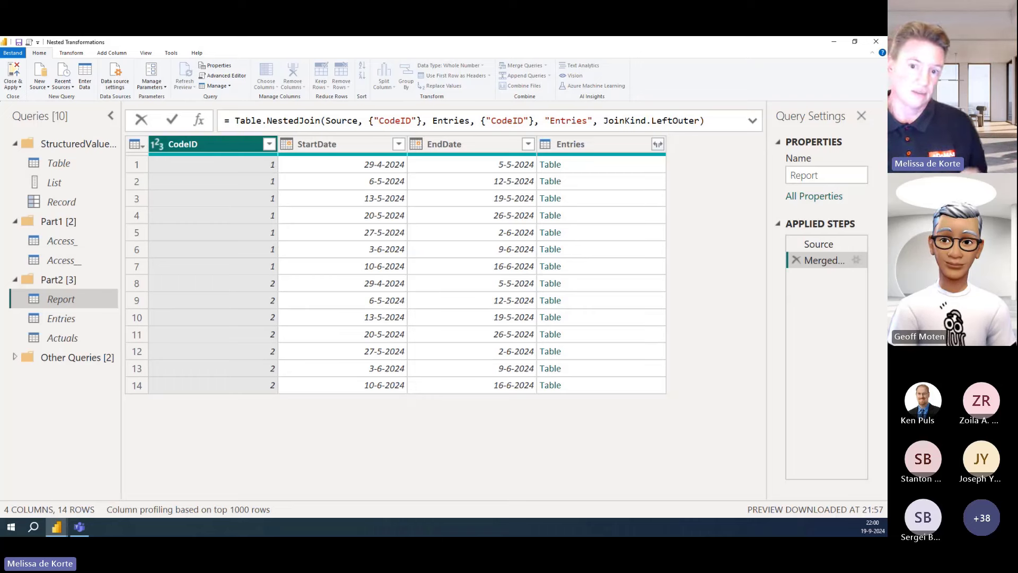
{"action": "left_click", "coordinate": [131, 146]}
{"action": "left_click", "coordinate": [132, 145]}
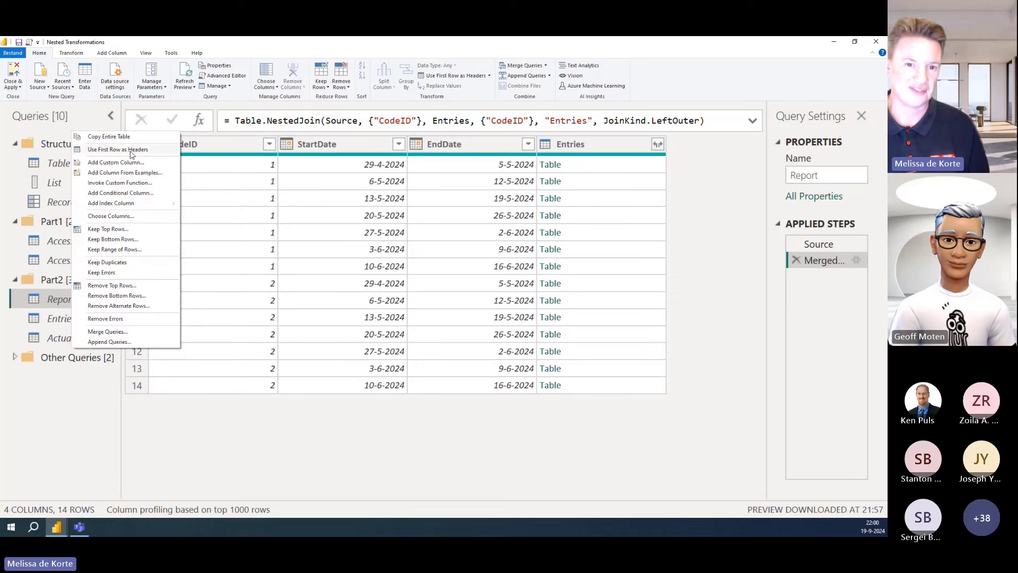
{"action": "left_click", "coordinate": [126, 164]}
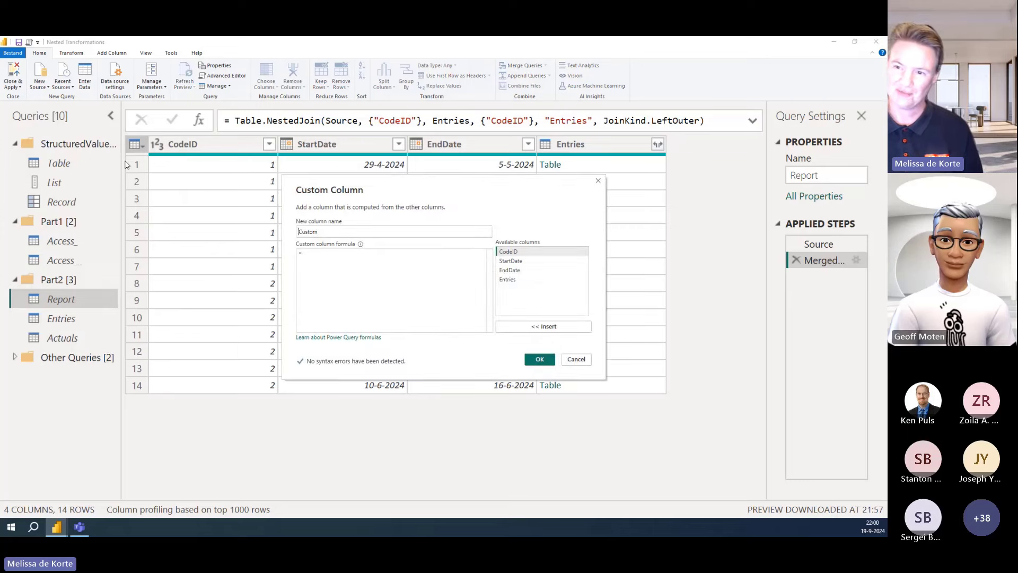
{"action": "left_click_drag", "start_coordinate": [452, 183], "coordinate": [469, 267]}
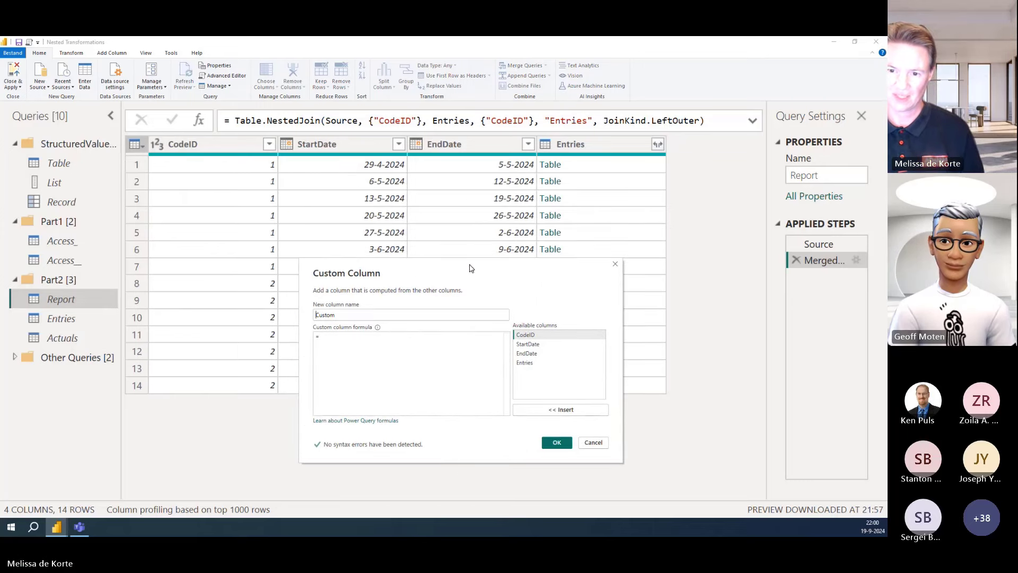
{"action": "left_click_drag", "start_coordinate": [354, 312], "coordinate": [306, 315]}
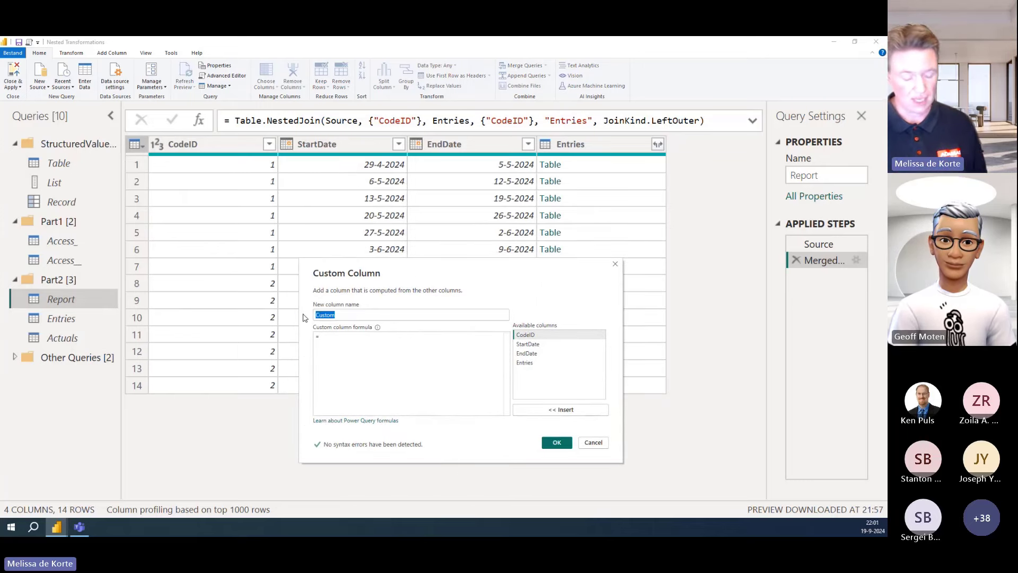
{"action": "type", "text": "A"}
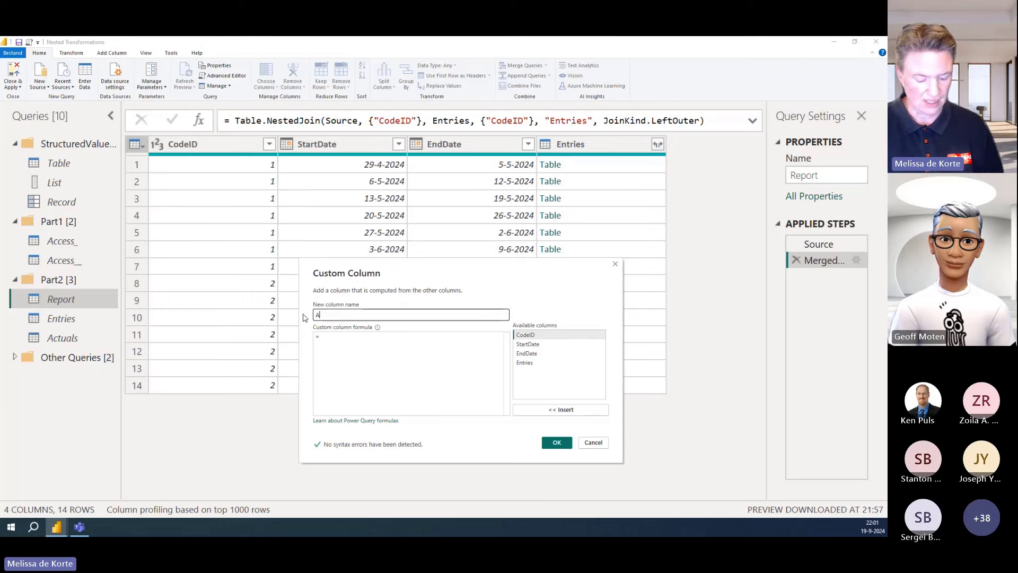
{"action": "type", "text": "d"}
{"action": "type", "text": "tual "}
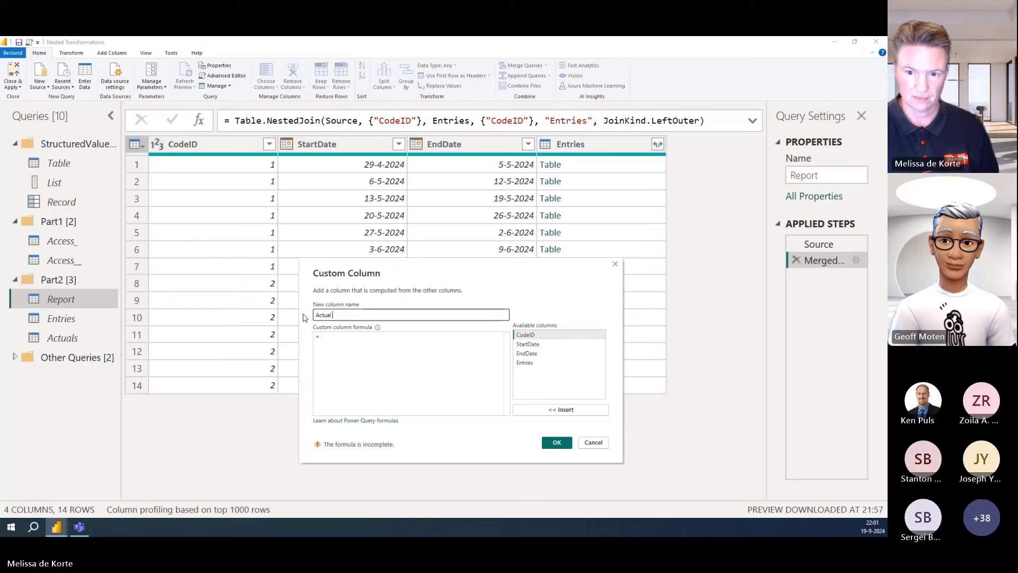
{"action": "type", "text": "Amount"}
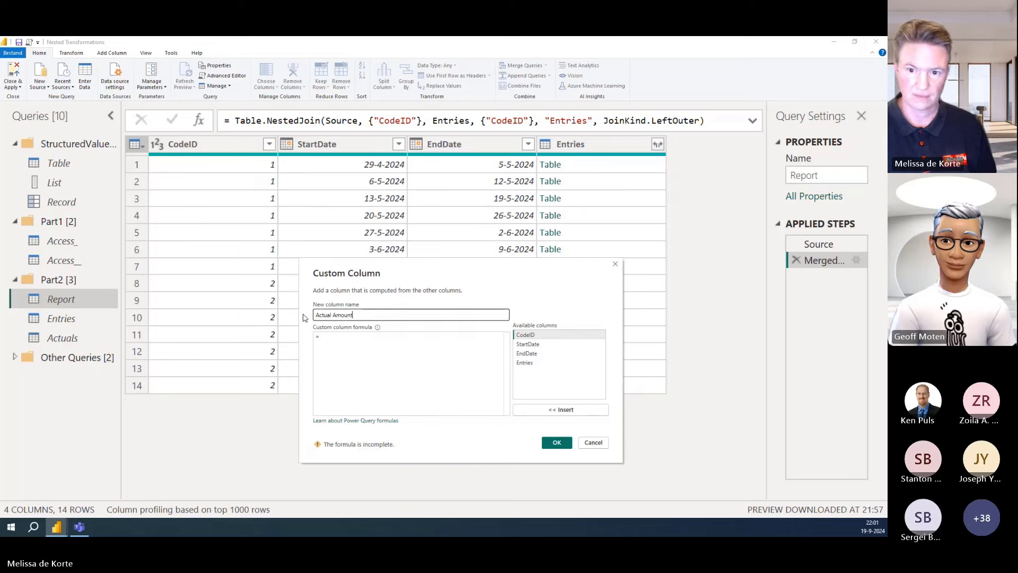
Paste the copied Table.SelectRows expression as the custom column formula and replace Entries1 with the [Entries] column
{"action": "left_click", "coordinate": [375, 334]}
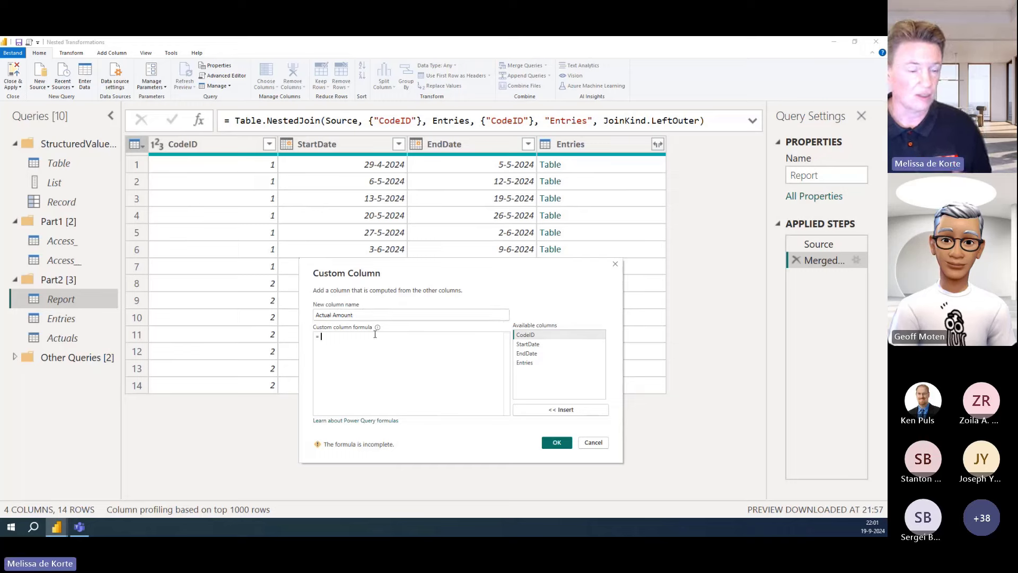
{"action": "key", "text": "ctrl+v"}
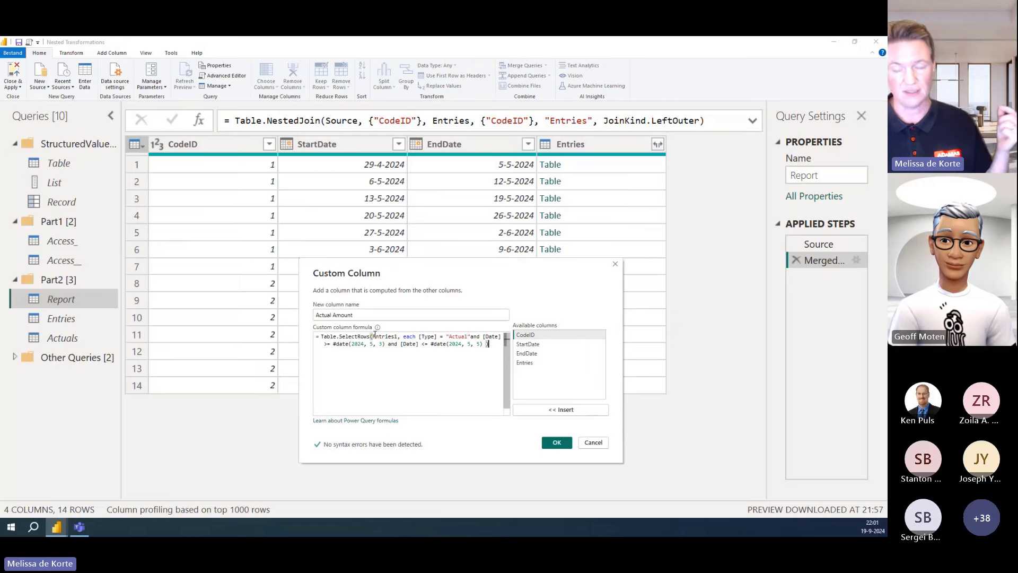
{"action": "left_click_drag", "start_coordinate": [461, 289], "coordinate": [464, 228]}
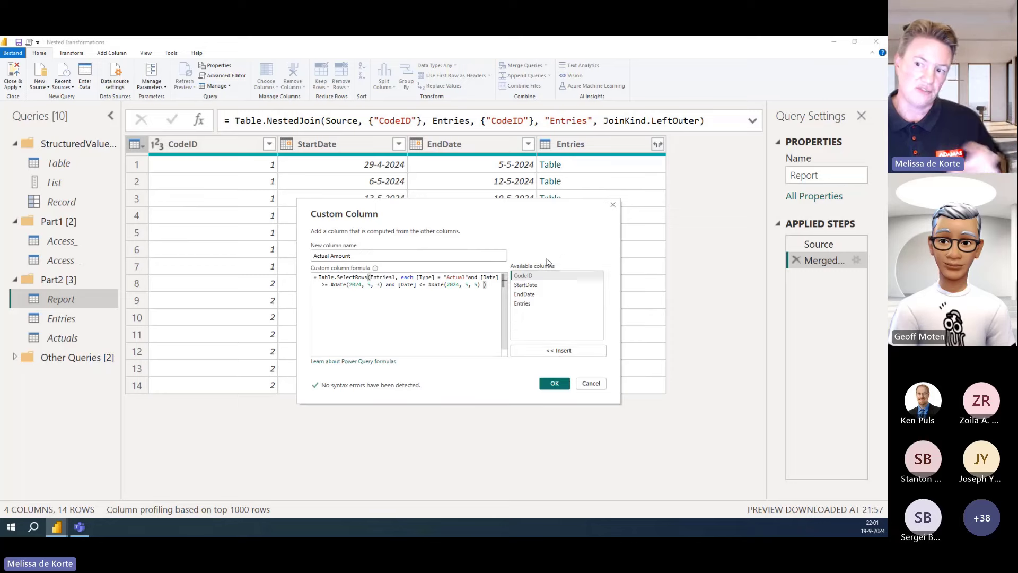
{"action": "left_click", "coordinate": [524, 275]}
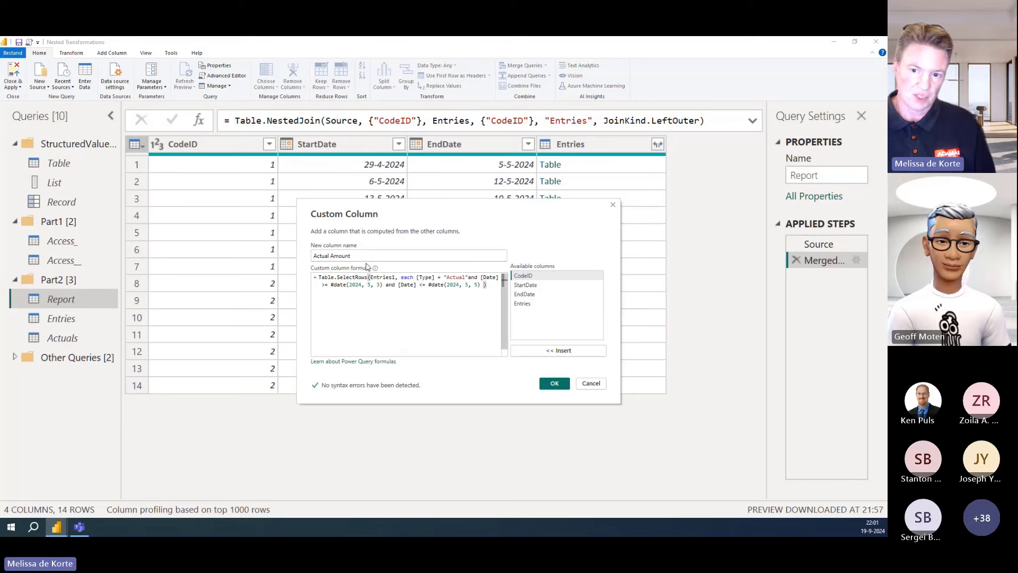
{"action": "left_click_drag", "start_coordinate": [369, 277], "coordinate": [395, 279]}
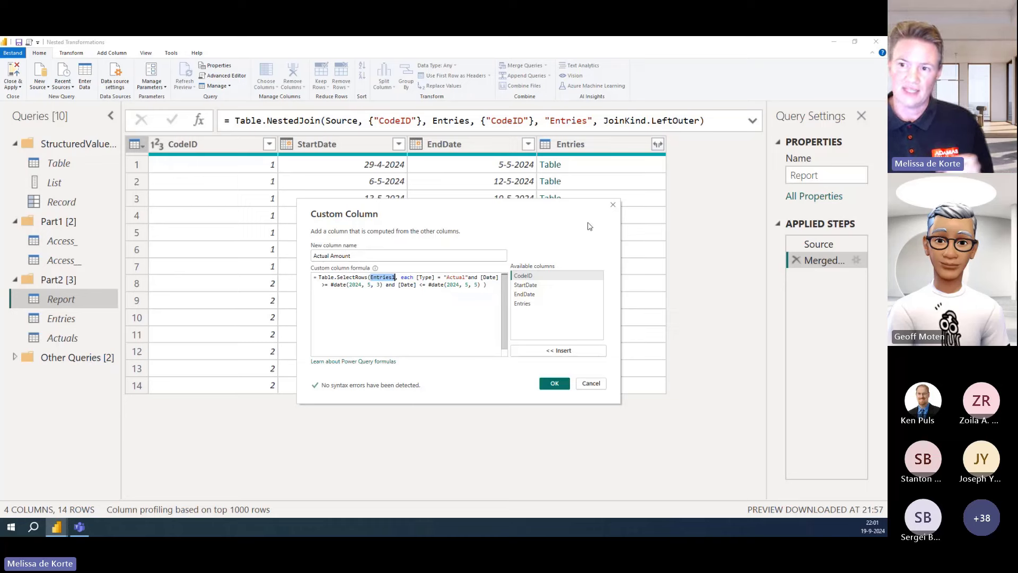
{"action": "double_click", "coordinate": [531, 305]}
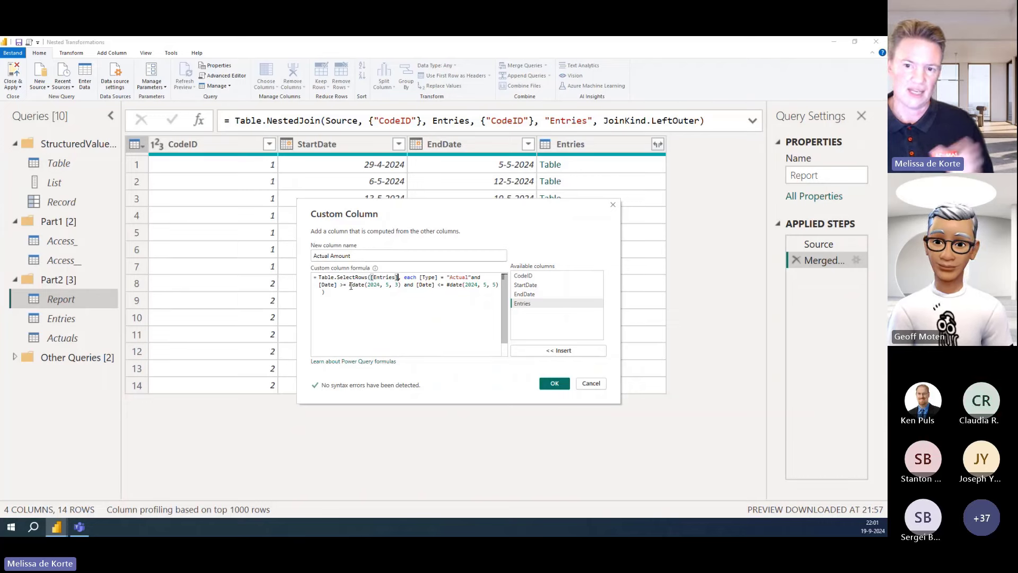
Replace the two hard-coded dates in the formula with [StartDate] and [EndDate], and create the custom column
{"action": "left_click_drag", "start_coordinate": [349, 285], "coordinate": [402, 286]}
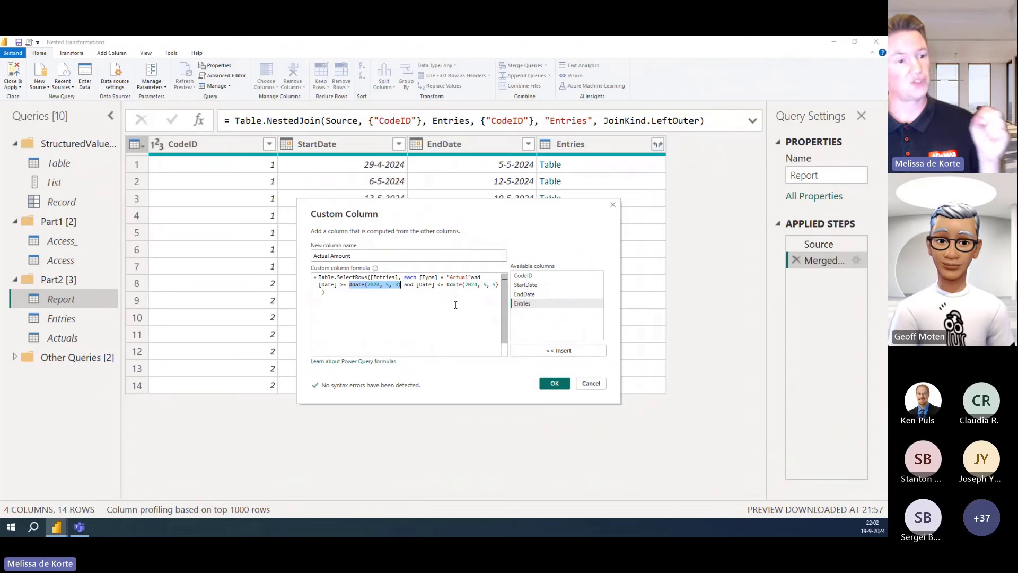
{"action": "double_click", "coordinate": [520, 287]}
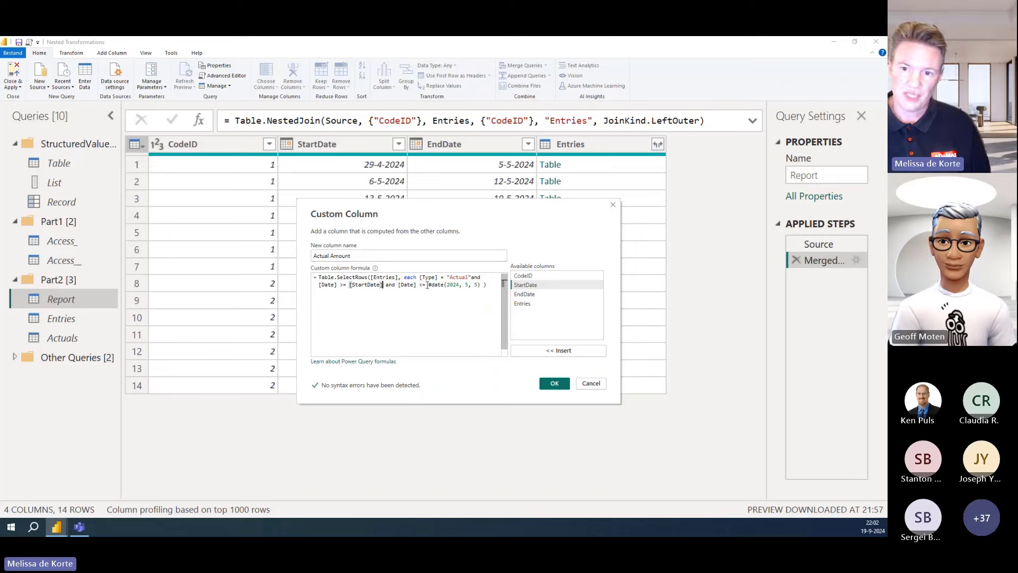
{"action": "left_click_drag", "start_coordinate": [428, 285], "coordinate": [479, 285]}
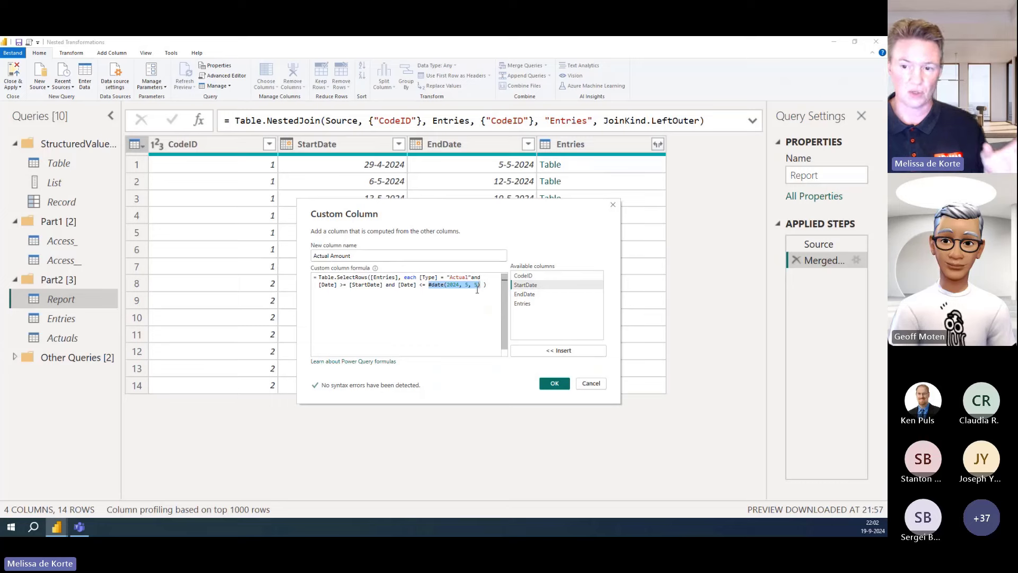
{"action": "double_click", "coordinate": [535, 295]}
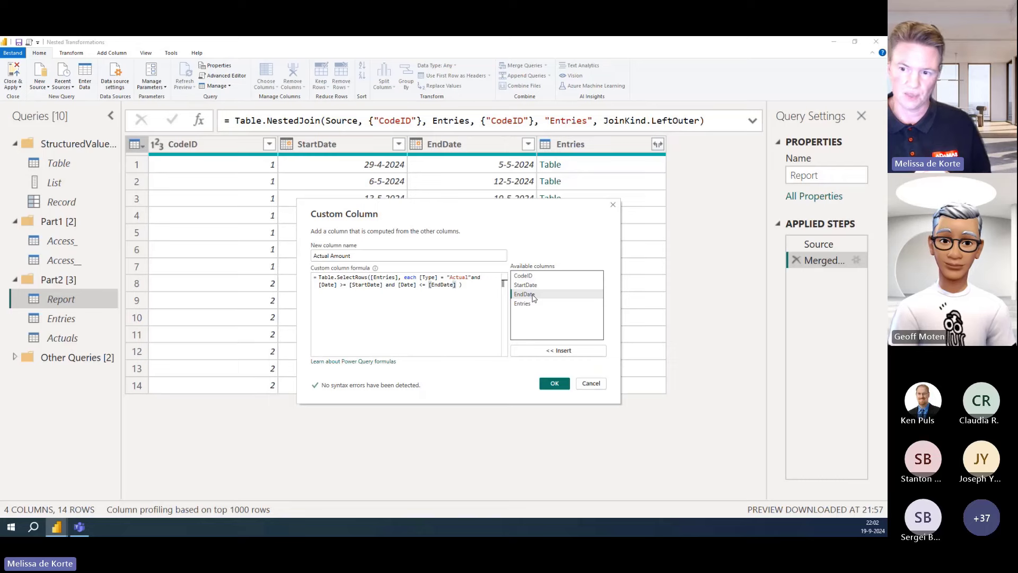
{"action": "left_click", "coordinate": [553, 384]}
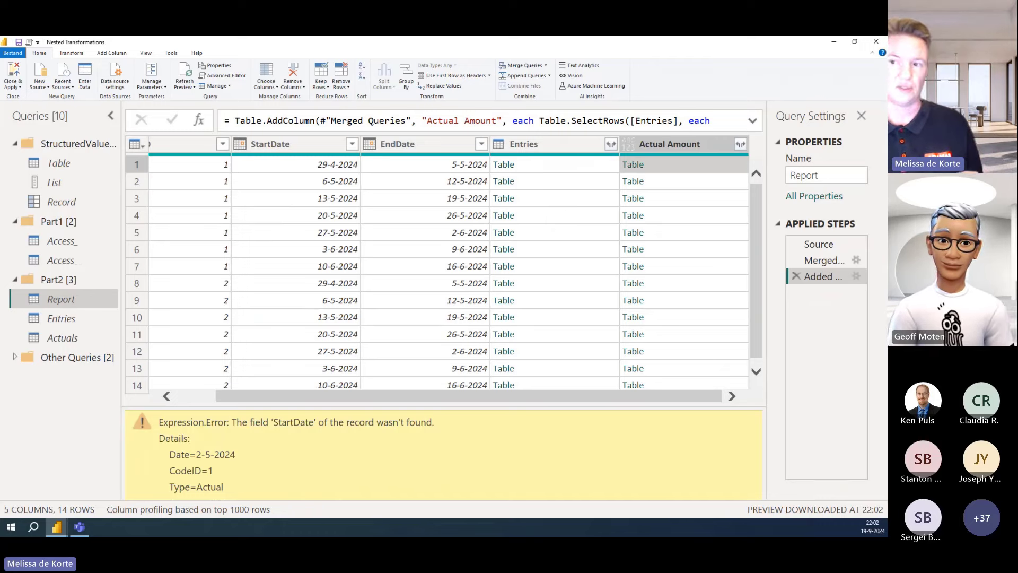
Replace the inner each in the Actual Amount formula with the explicit function (_)=>, apply it, and preview the first row's nested table
{"action": "left_click", "coordinate": [752, 120]}
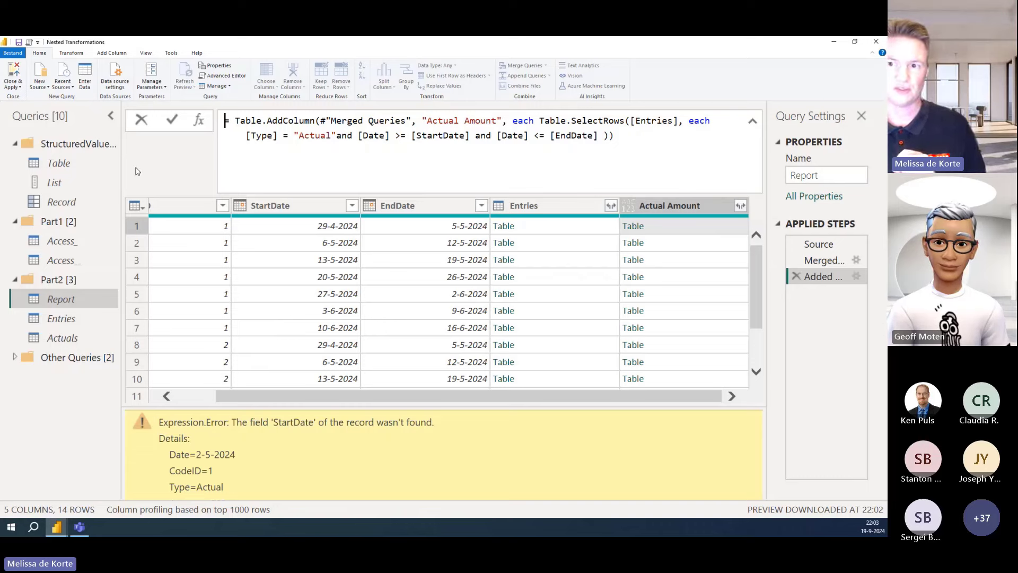
{"action": "double_click", "coordinate": [524, 121]}
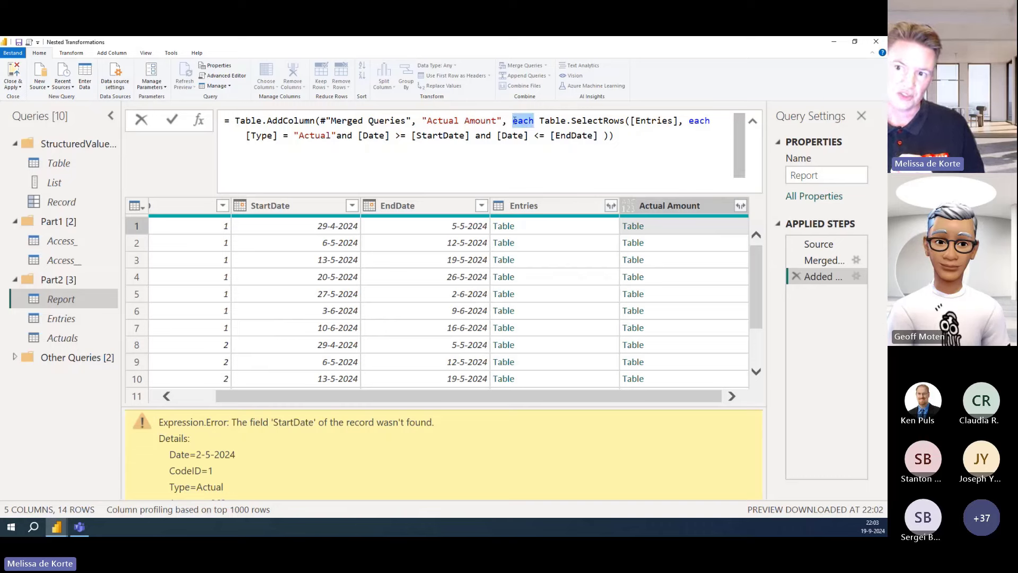
{"action": "double_click", "coordinate": [692, 124]}
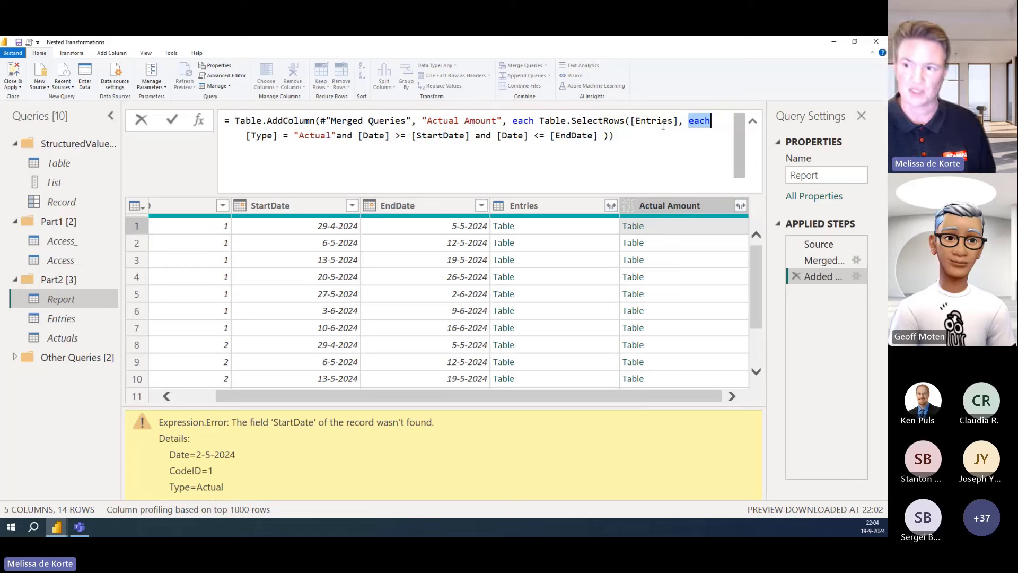
{"action": "type", "text": "(_"}
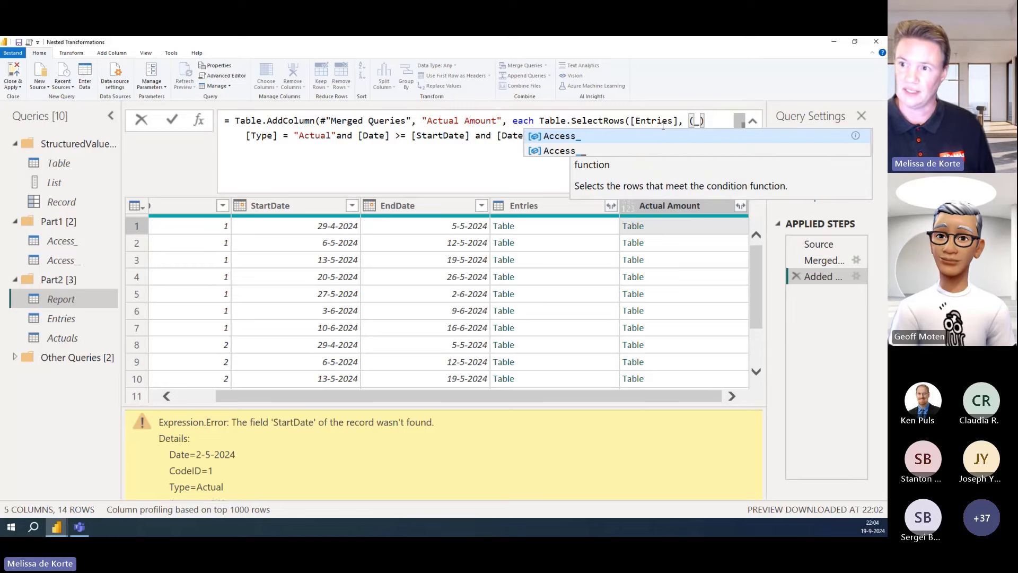
{"action": "key", "text": "Right"}
{"action": "type", "text": "+"}
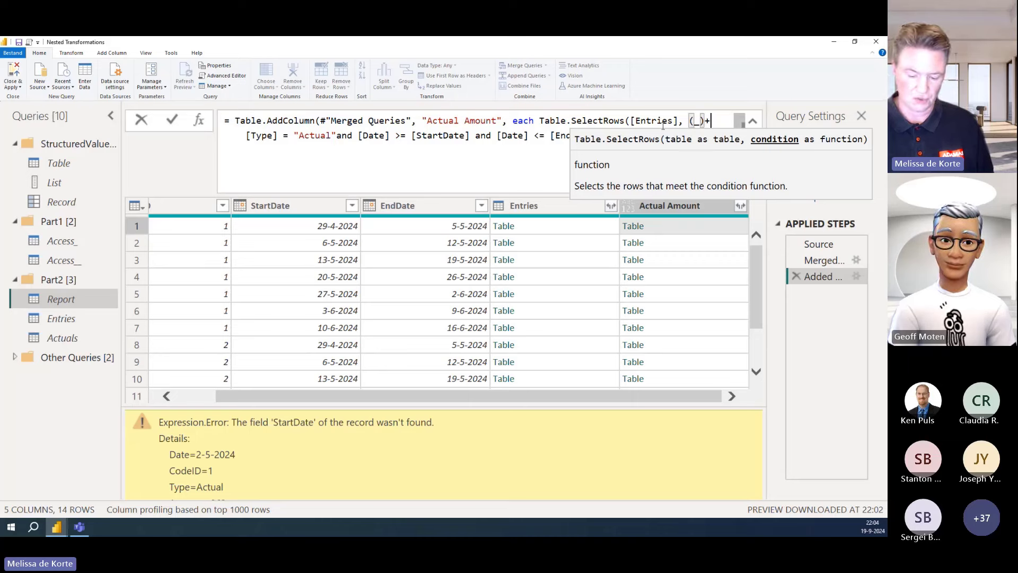
{"action": "key", "text": "BackSpace"}
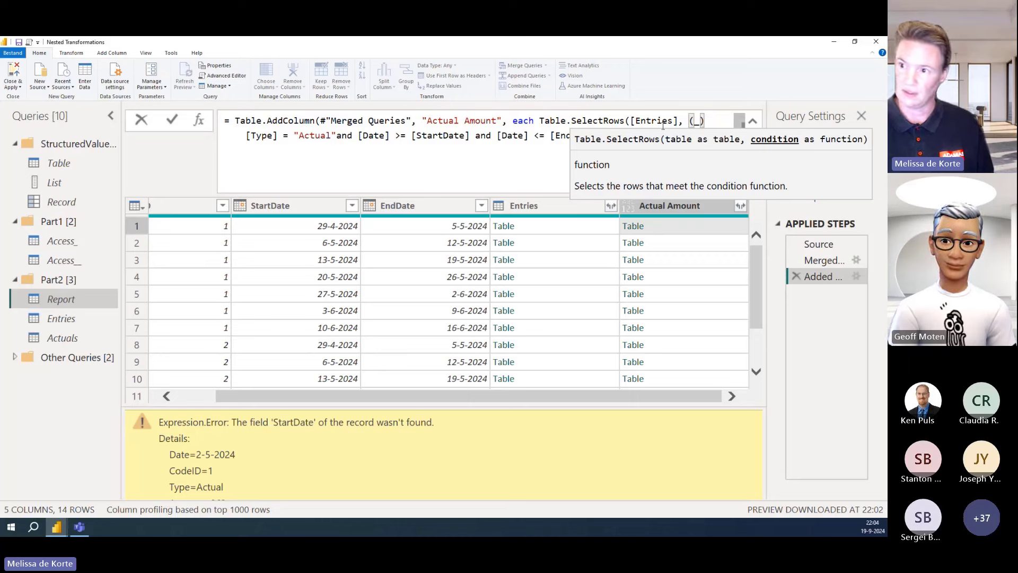
{"action": "type", "text": "=>"}
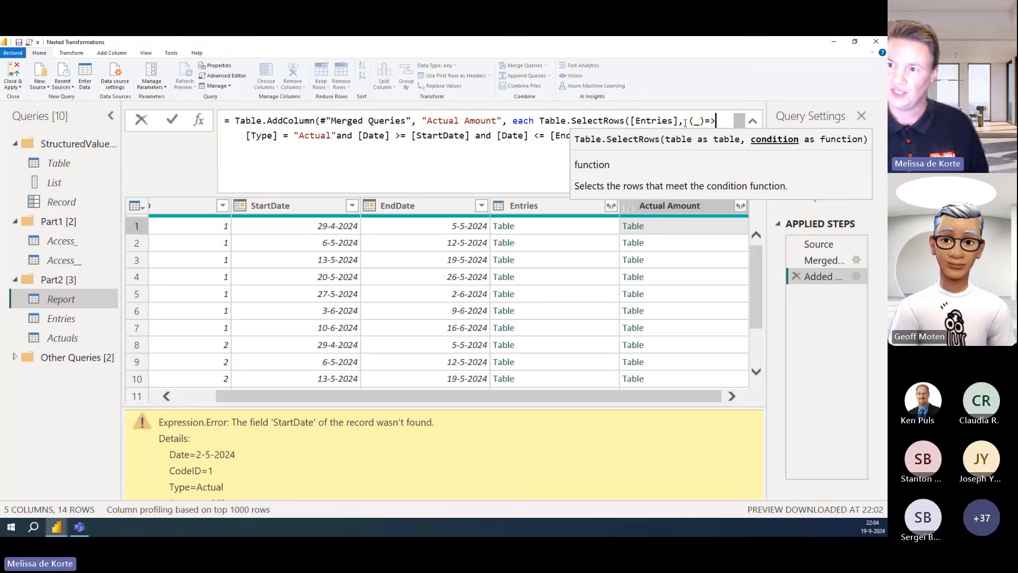
{"action": "left_click_drag", "start_coordinate": [690, 122], "coordinate": [716, 122]}
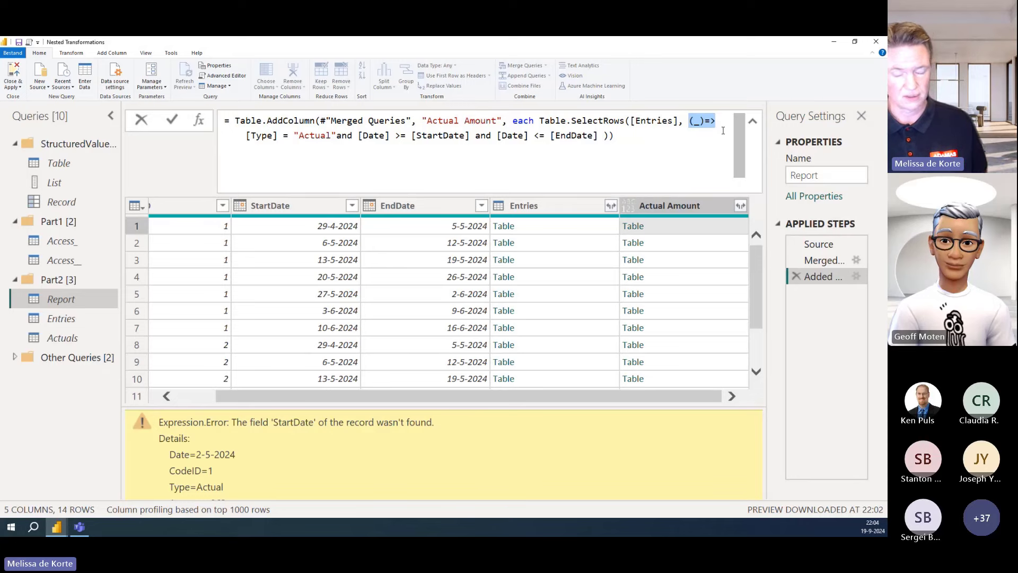
{"action": "left_click", "coordinate": [171, 120]}
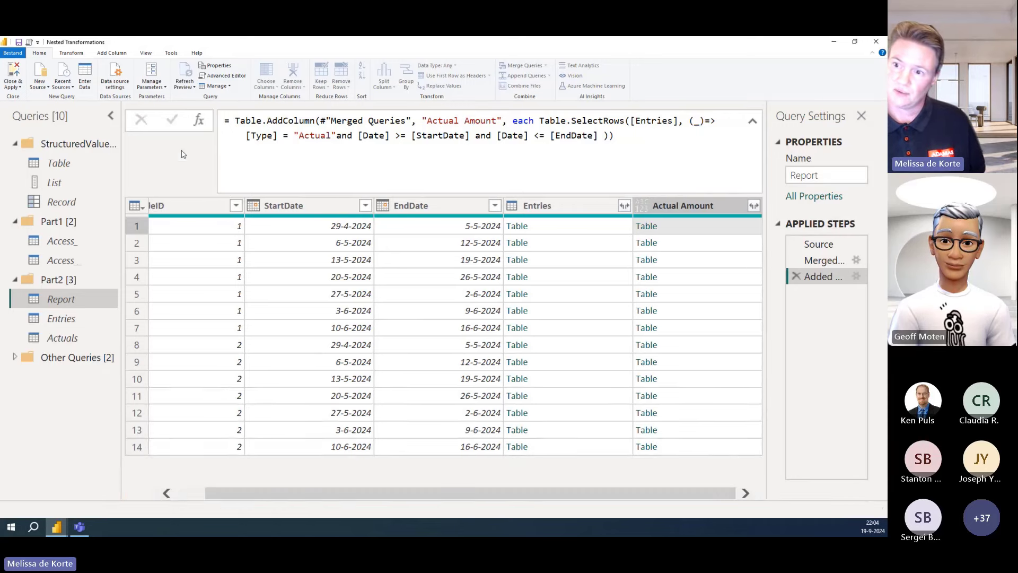
{"action": "left_click", "coordinate": [685, 226]}
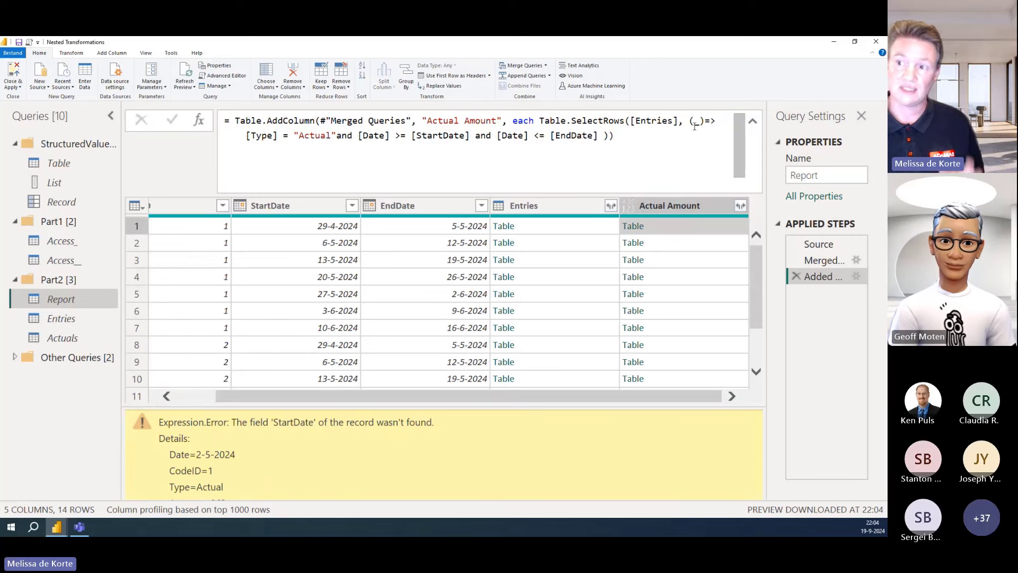
Rename the parameter of the inner Table.SelectRows condition function to e
{"action": "left_click_drag", "start_coordinate": [689, 121], "coordinate": [719, 124]}
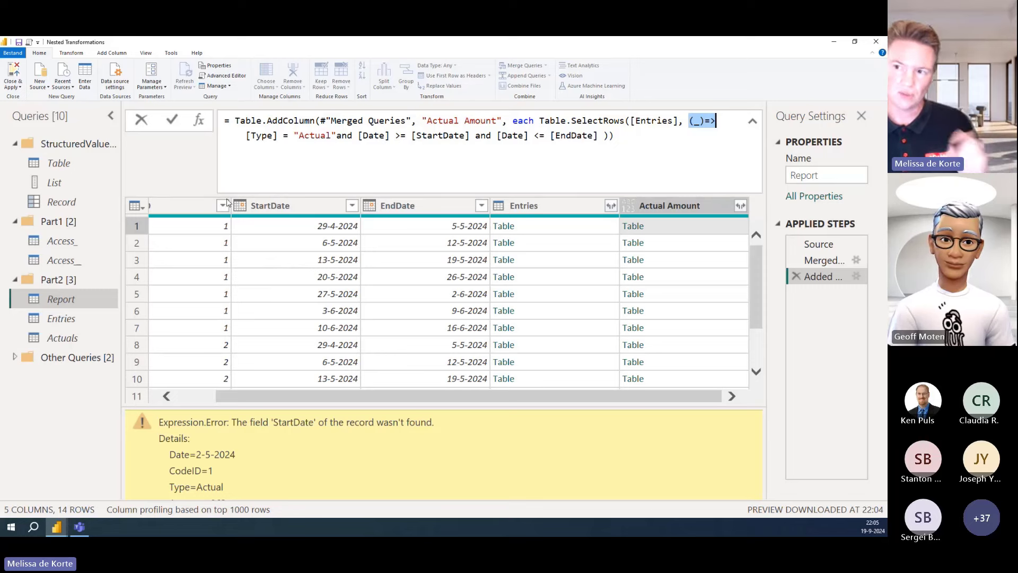
{"action": "left_click", "coordinate": [696, 120]}
{"action": "double_click", "coordinate": [696, 121]}
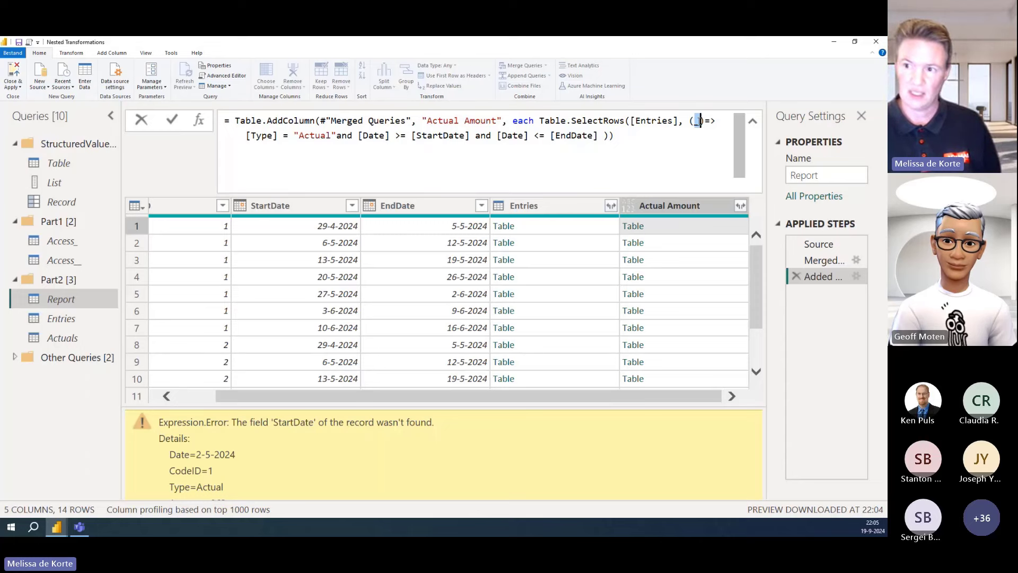
{"action": "type", "text": "e"}
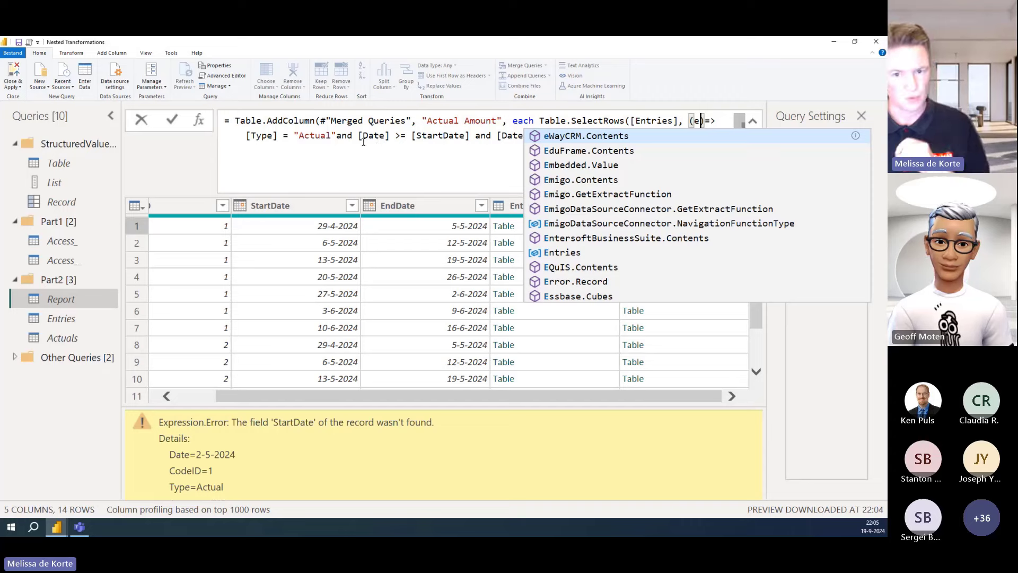
Prefix [Type] and both [Date] references with e, apply the formula, and preview the first row's filtered Actual Amount table
{"action": "left_click", "coordinate": [246, 137]}
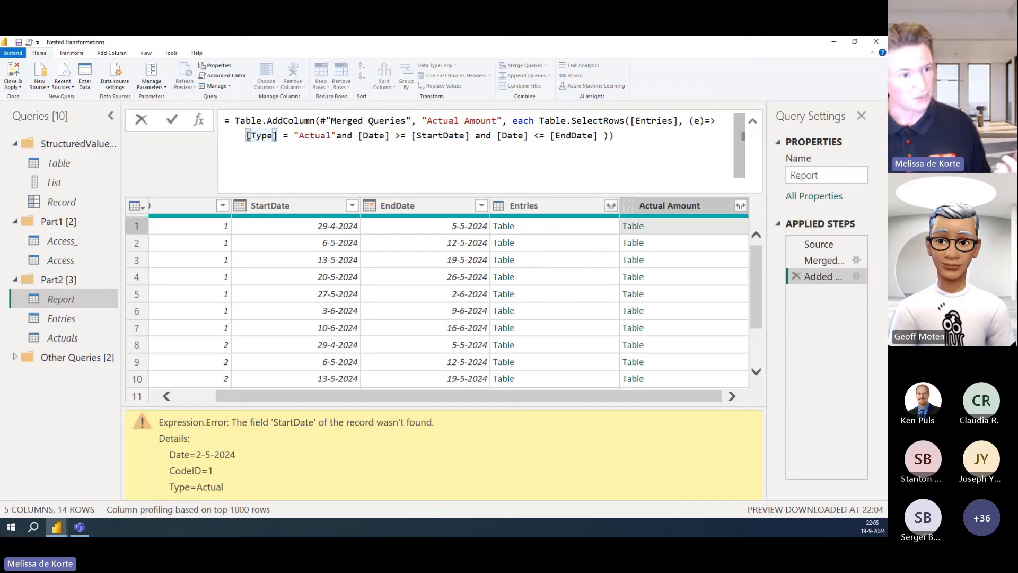
{"action": "type", "text": "e"}
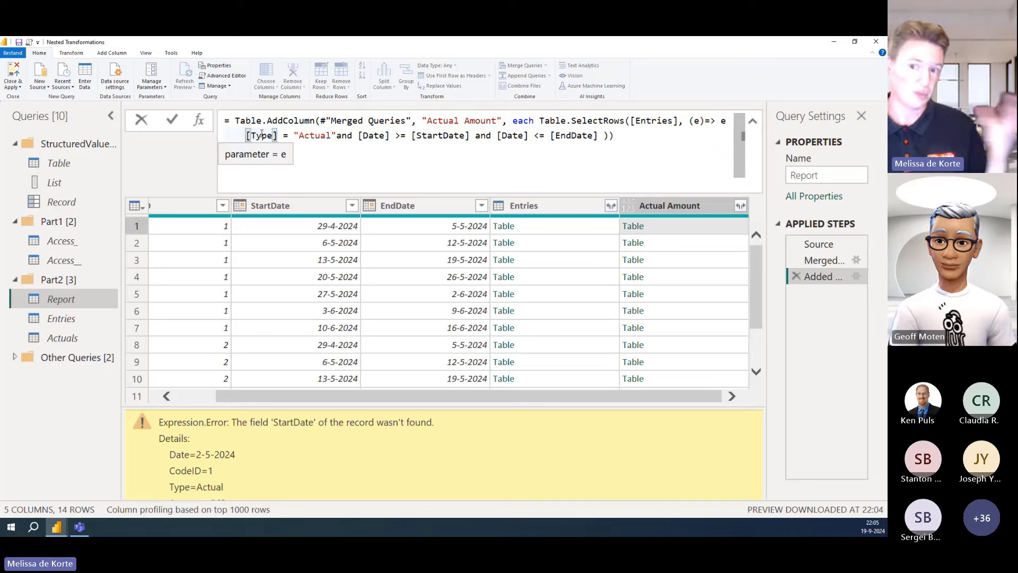
{"action": "left_click", "coordinate": [358, 136]}
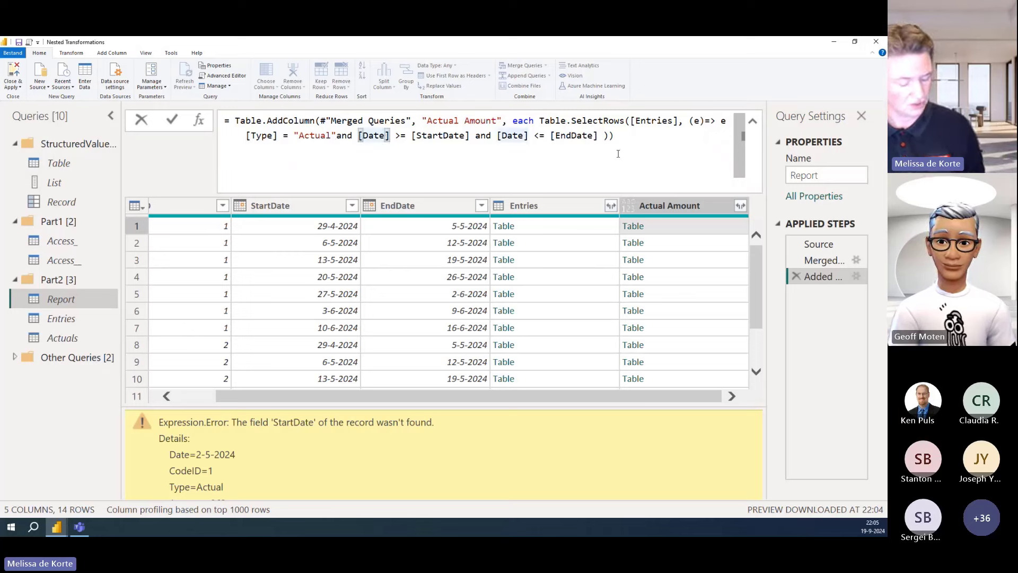
{"action": "type", "text": "e"}
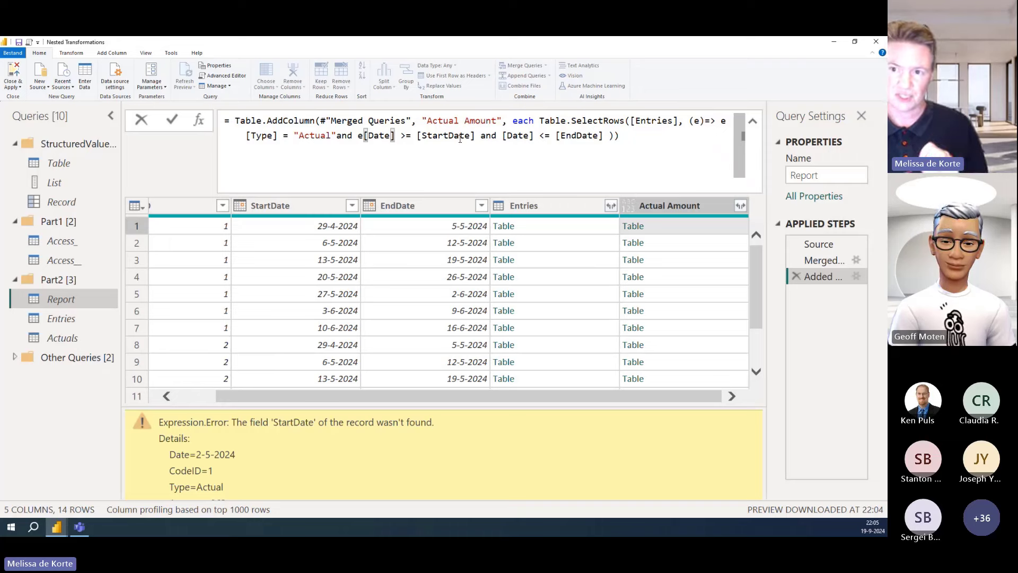
{"action": "left_click", "coordinate": [503, 139]}
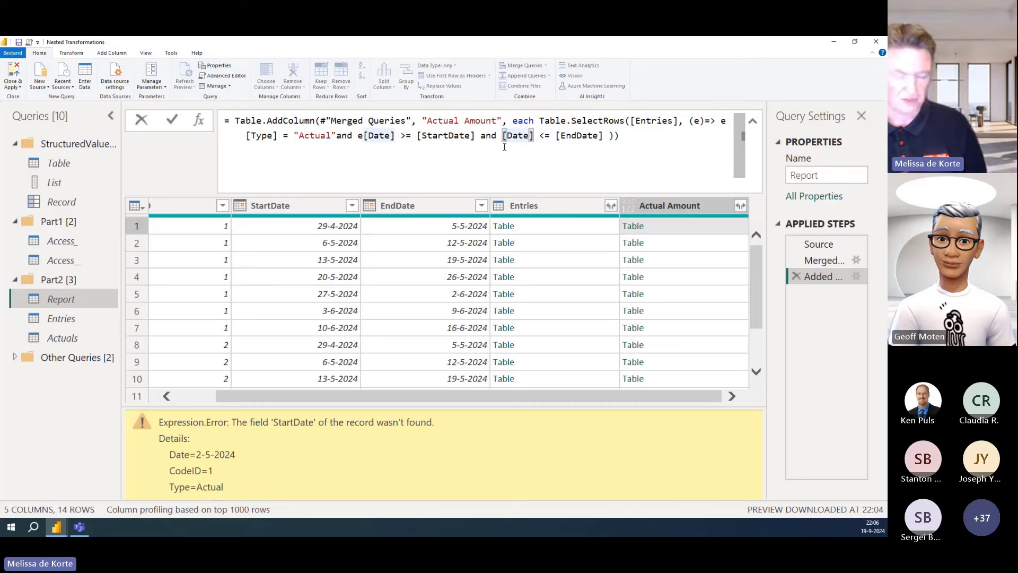
{"action": "type", "text": "e"}
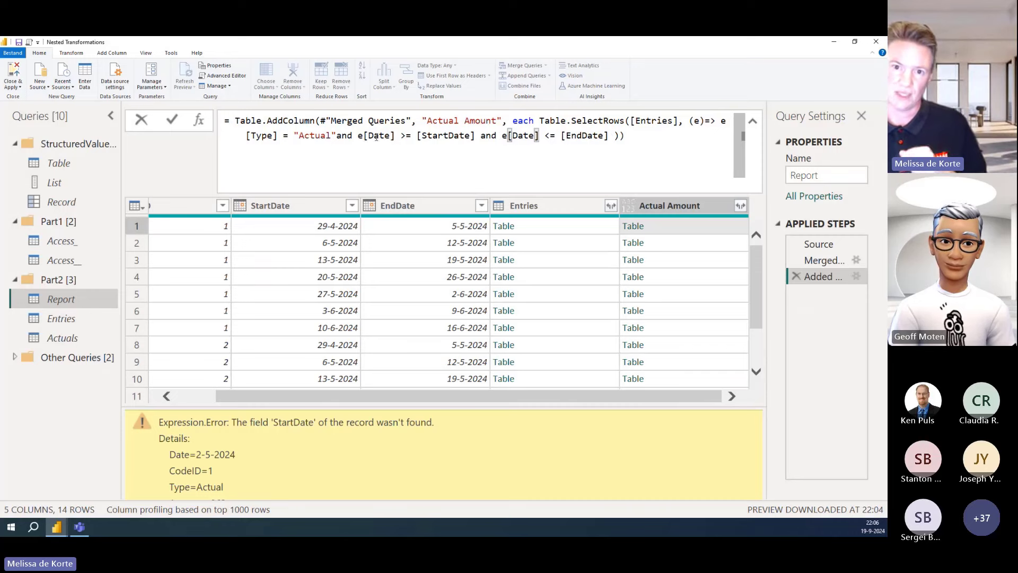
{"action": "left_click", "coordinate": [173, 121]}
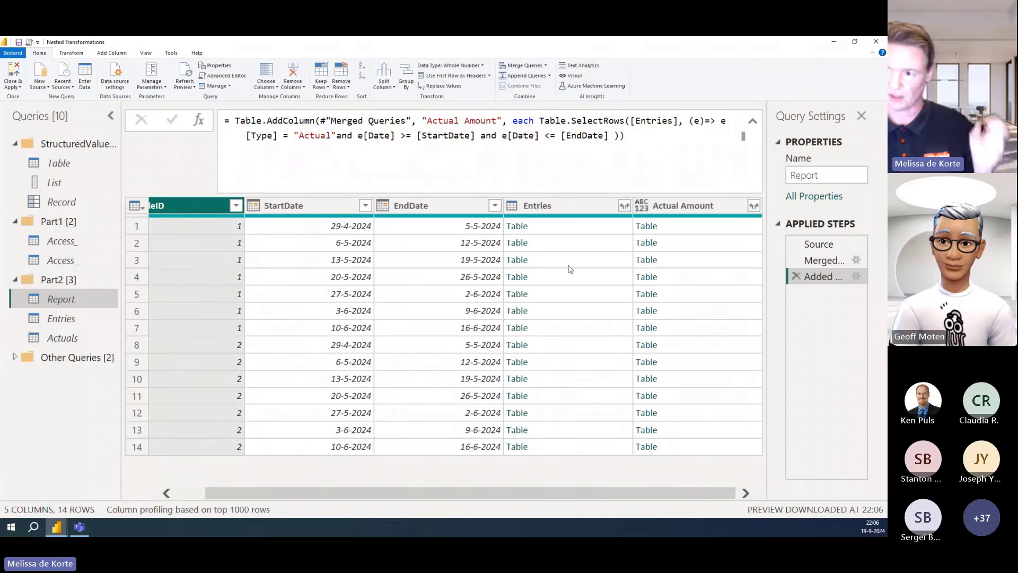
{"action": "left_click", "coordinate": [673, 232]}
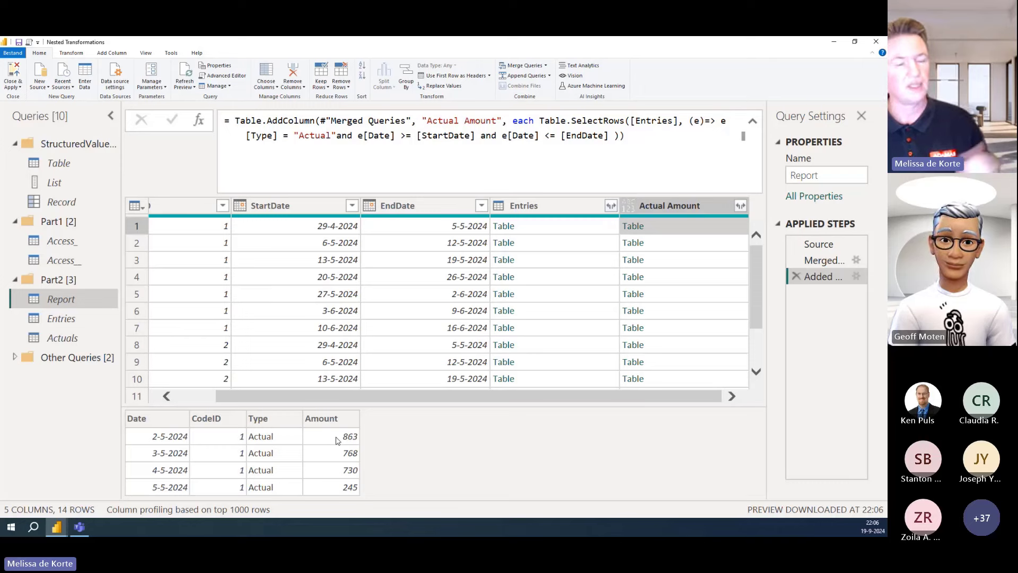
Append [Amount] to the Table.SelectRows expression, apply the formula, and preview the lists in the first and third Actual Amount rows
{"action": "left_click", "coordinate": [738, 185]}
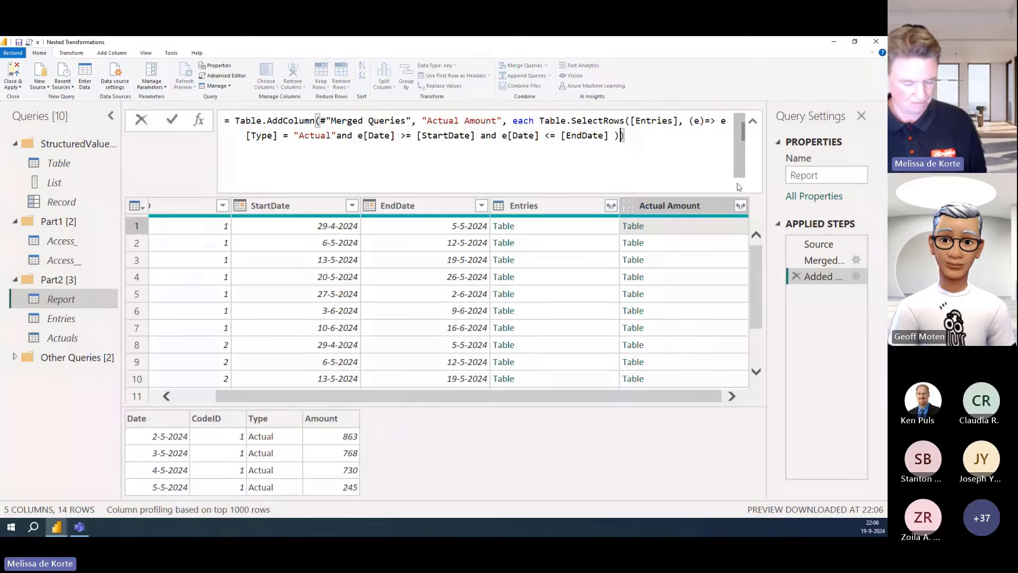
{"action": "type", "text": ")"}
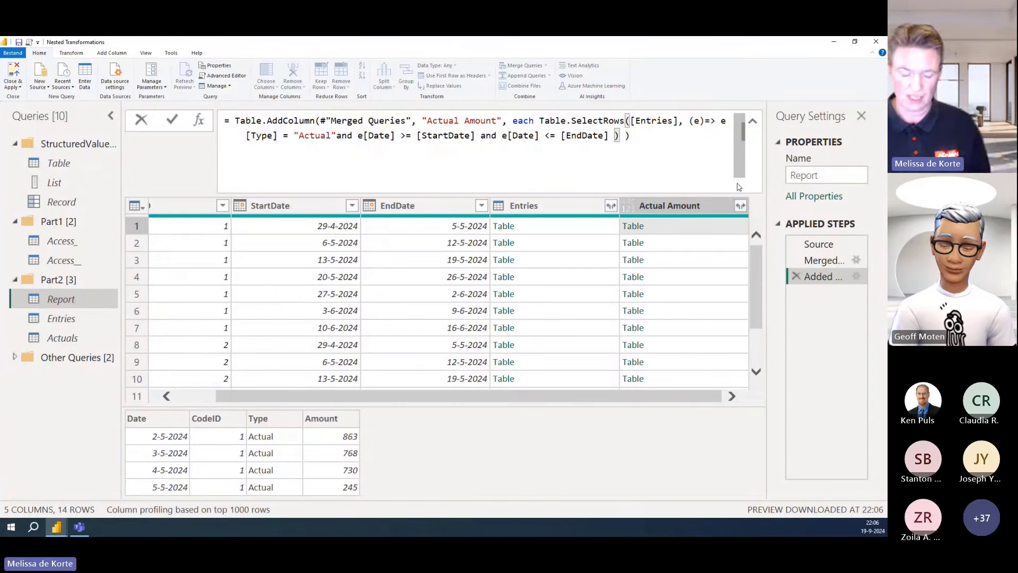
{"action": "type", "text": "["}
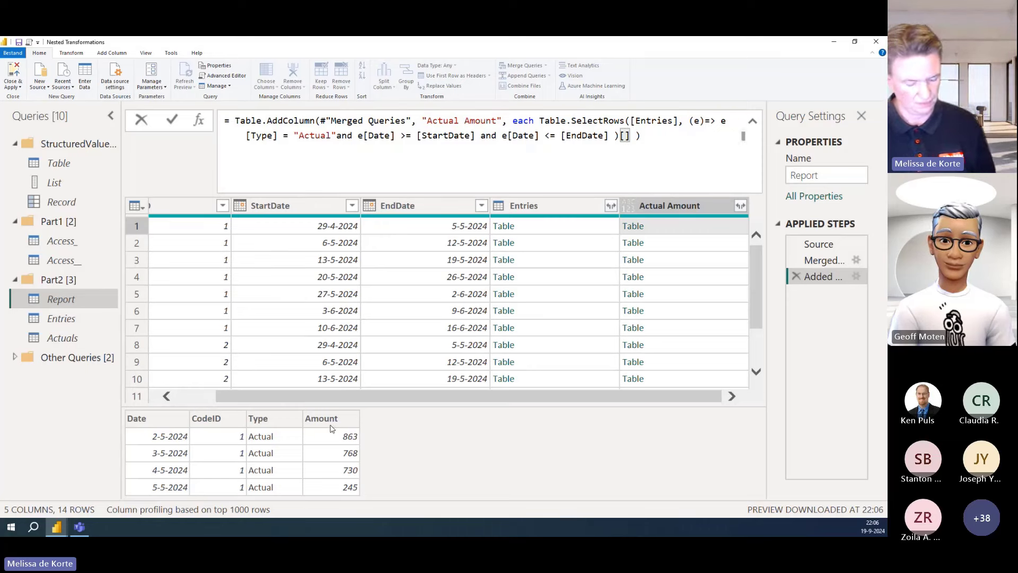
{"action": "type", "text": "Amount"}
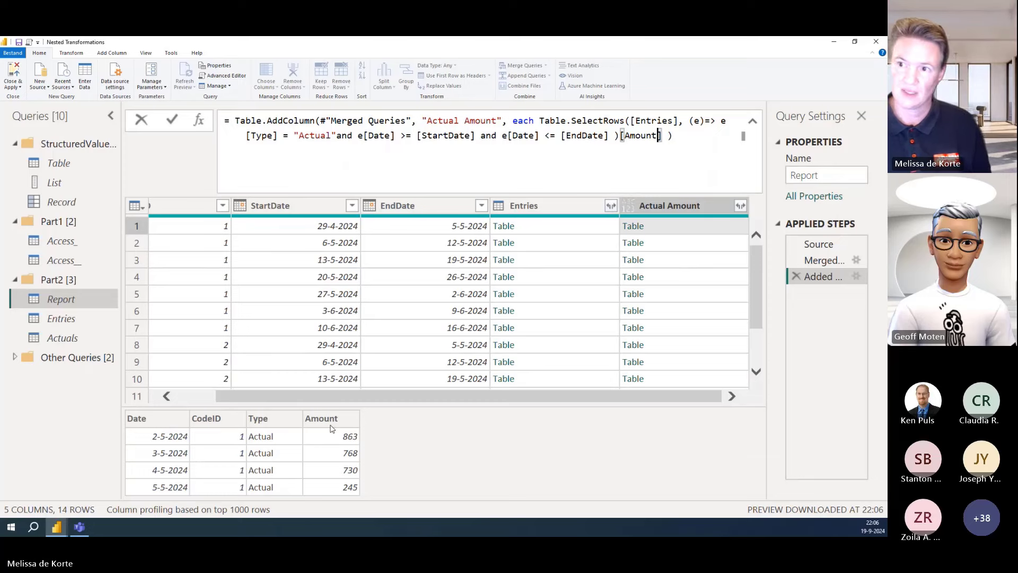
{"action": "left_click", "coordinate": [172, 120]}
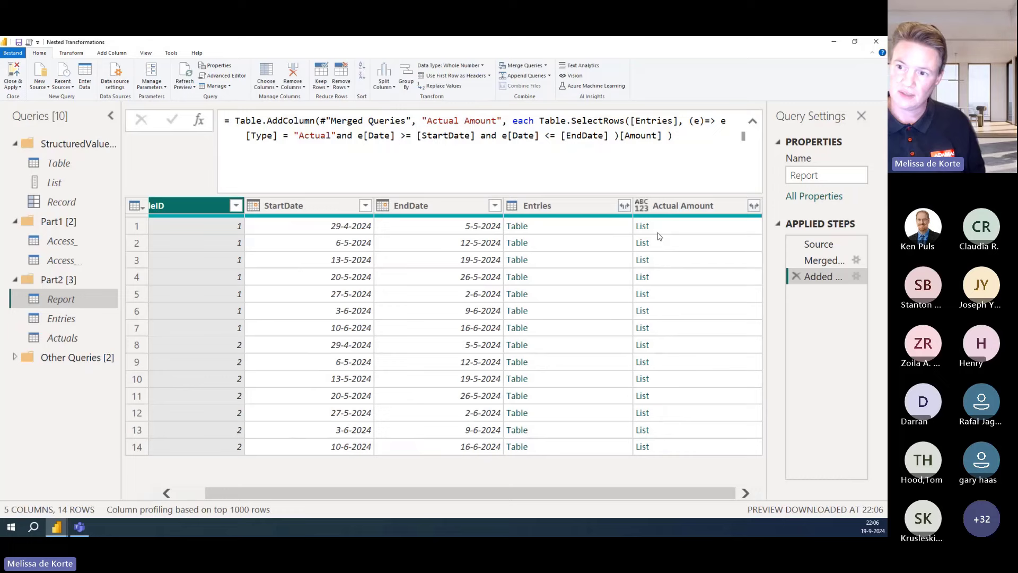
{"action": "left_click", "coordinate": [701, 229]}
{"action": "left_click", "coordinate": [694, 258]}
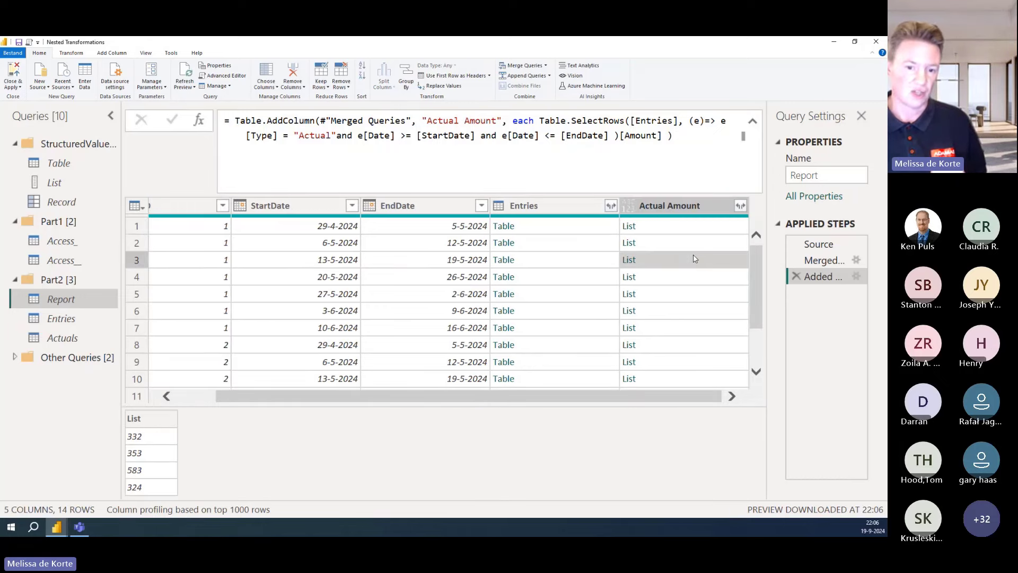
{"action": "left_click", "coordinate": [694, 227]}
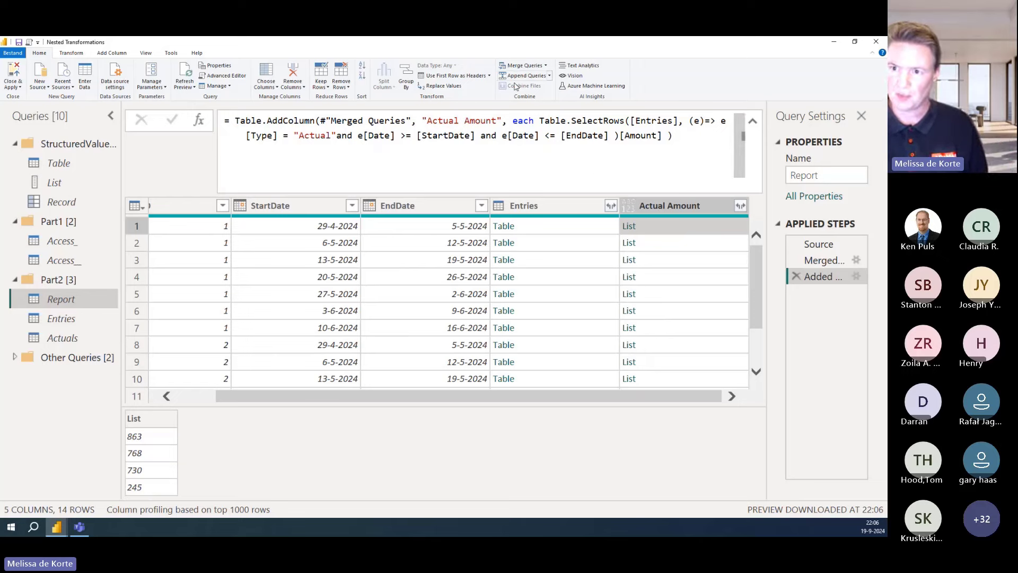
Insert an opening List.Sum( call right before Table.SelectRows in the Actual Amount formula
{"action": "left_click", "coordinate": [540, 120]}
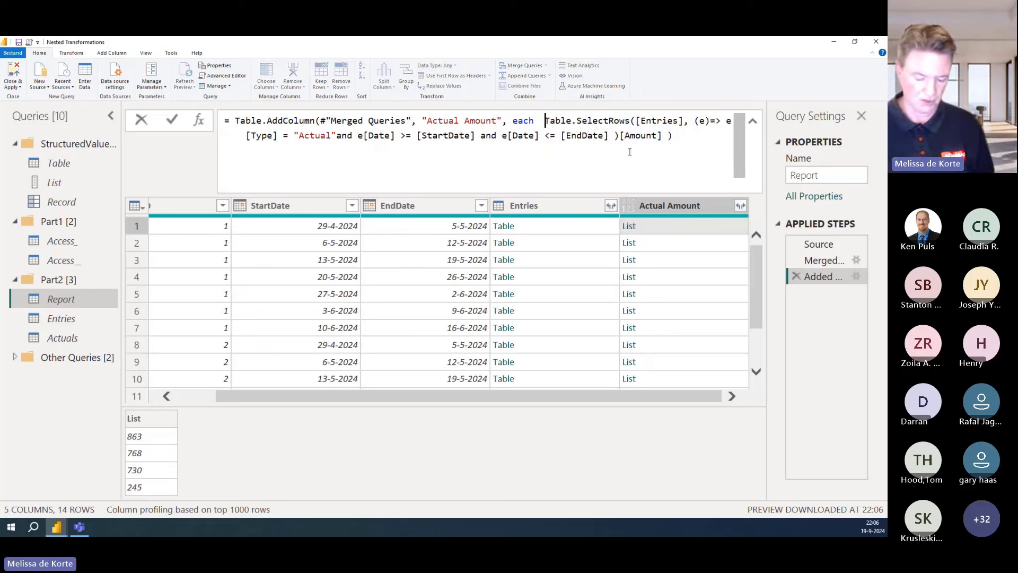
{"action": "type", "text": "lis"}
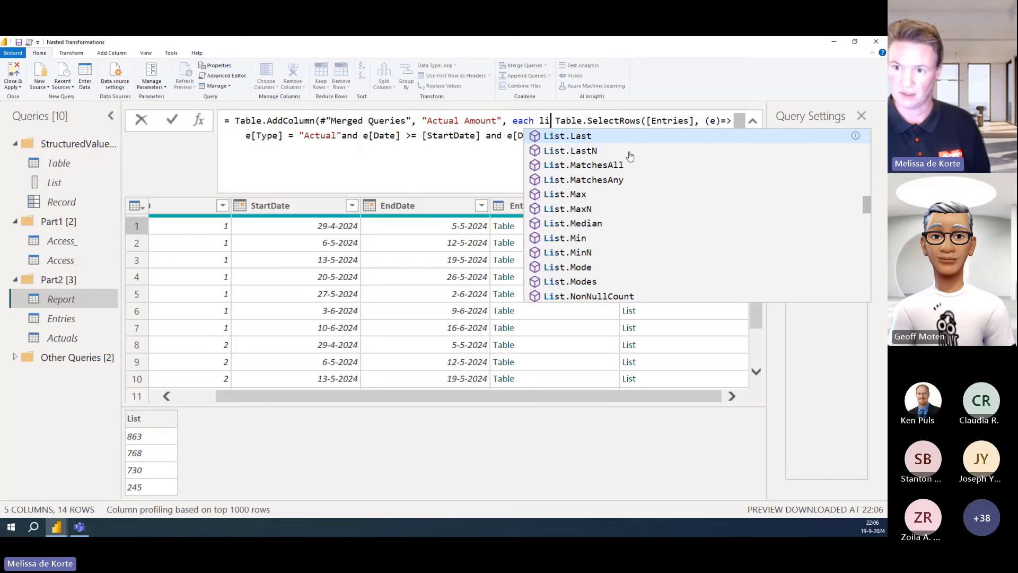
{"action": "key", "text": "BackSpace"}
{"action": "key", "text": "BackSpace"}
{"action": "type", "text": "s"}
{"action": "key", "text": "Down"}
{"action": "key", "text": "Down"}
{"action": "key", "text": "Down"}
{"action": "key", "text": "Down"}
{"action": "key", "text": "Down"}
{"action": "key", "text": "Down"}
{"action": "key", "text": "Down"}
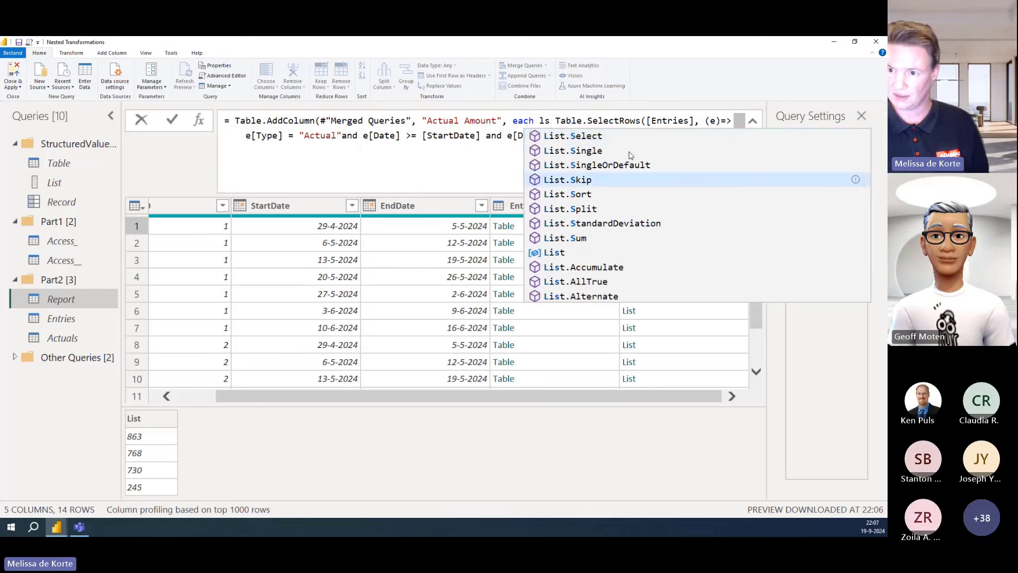
{"action": "key", "text": "Tab"}
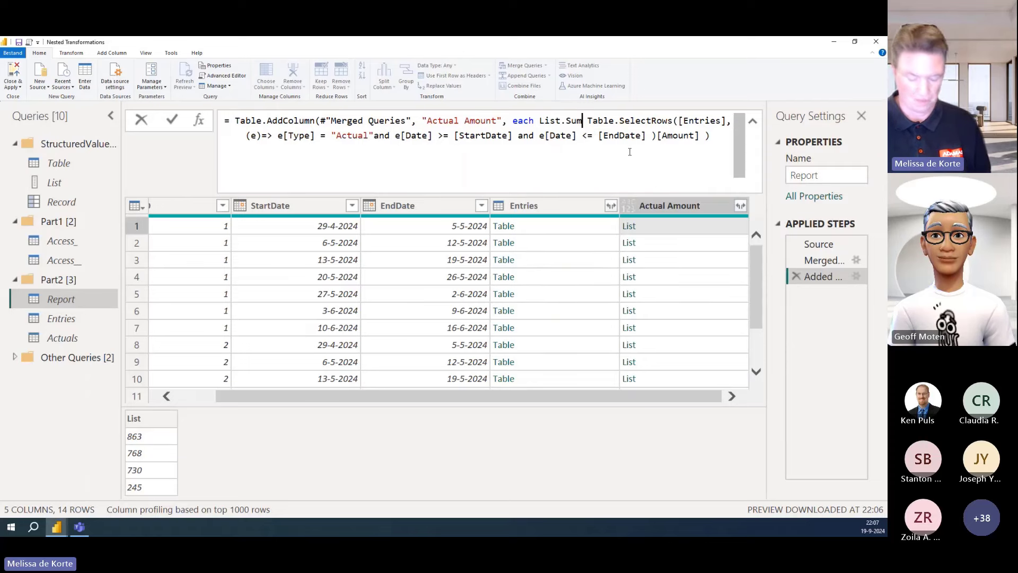
{"action": "type", "text": "("}
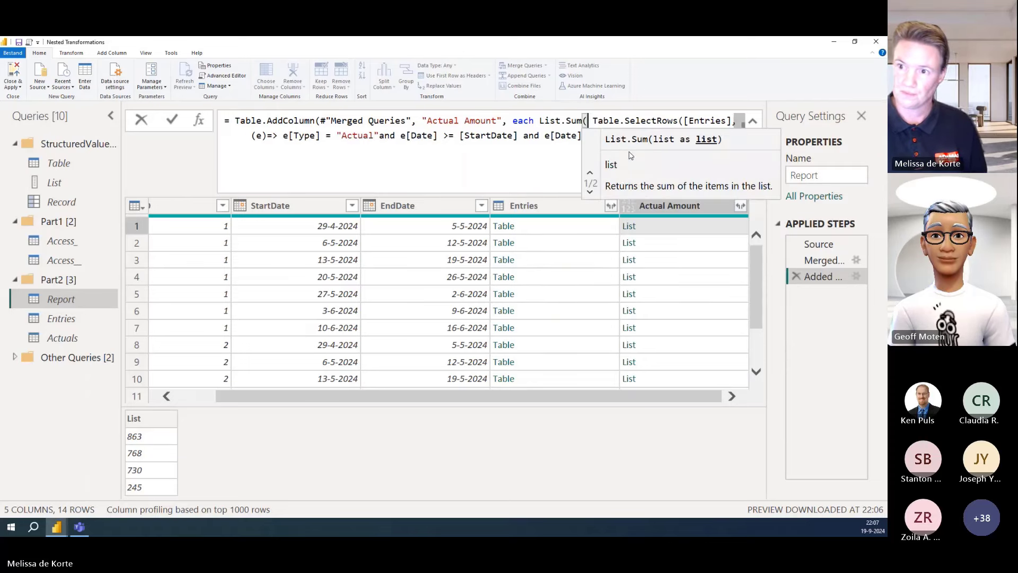
Close the List.Sum call at the end of the formula, apply it, and collapse the formula display
{"action": "left_click", "coordinate": [578, 135]}
{"action": "left_click", "coordinate": [709, 135]}
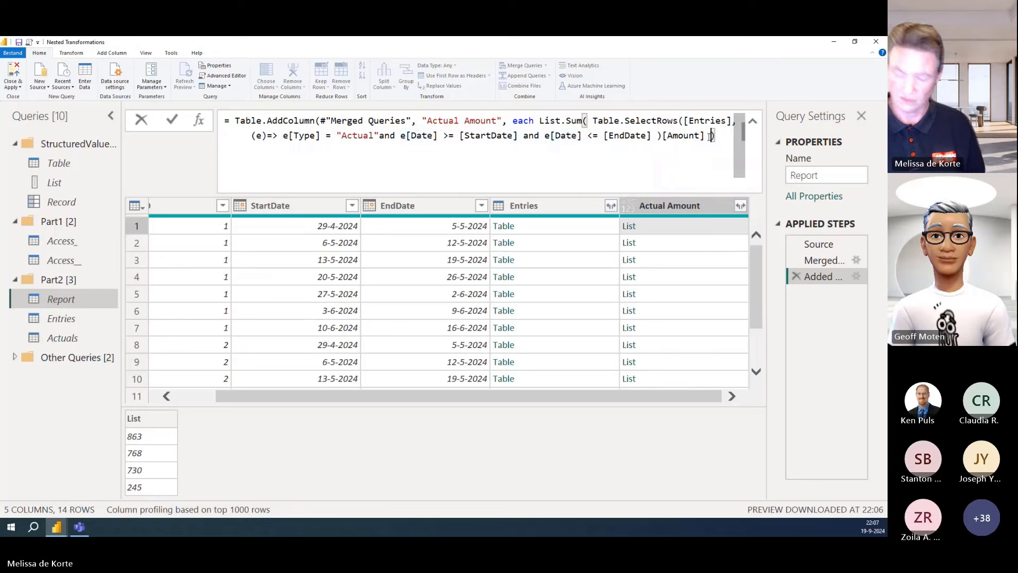
{"action": "type", "text": ")"}
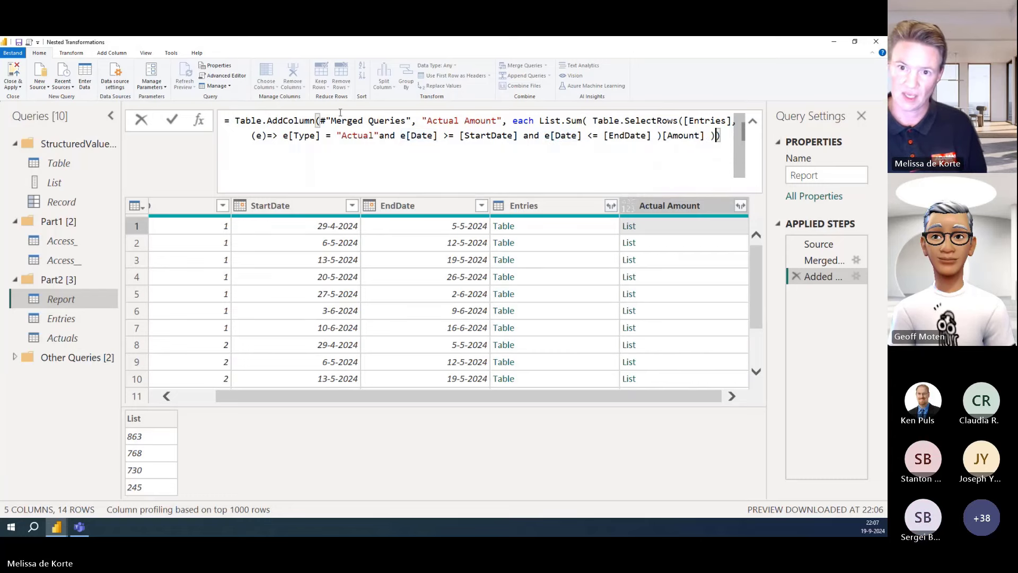
{"action": "left_click", "coordinate": [171, 119]}
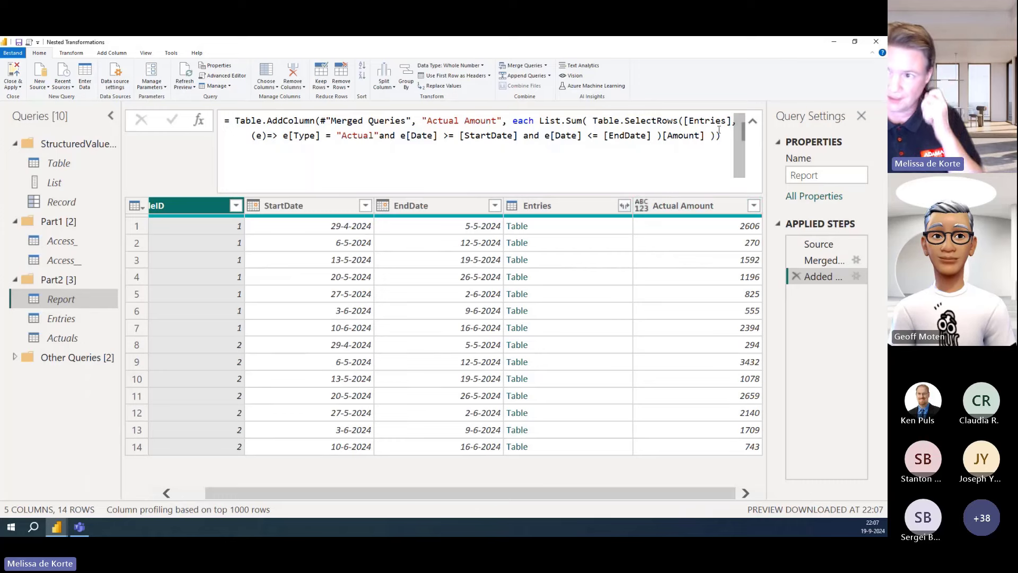
{"action": "left_click", "coordinate": [753, 121]}
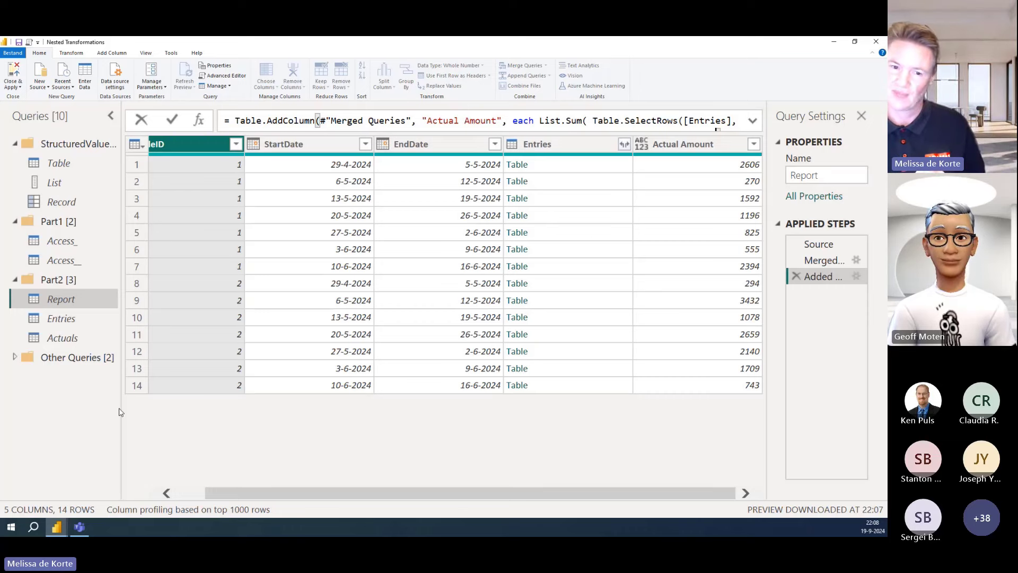
Open the Actuals query and inspect the Entries reference and the [Type] = "Actual" filter in its Source formula
{"action": "left_click", "coordinate": [63, 340]}
{"action": "left_click", "coordinate": [63, 340]}
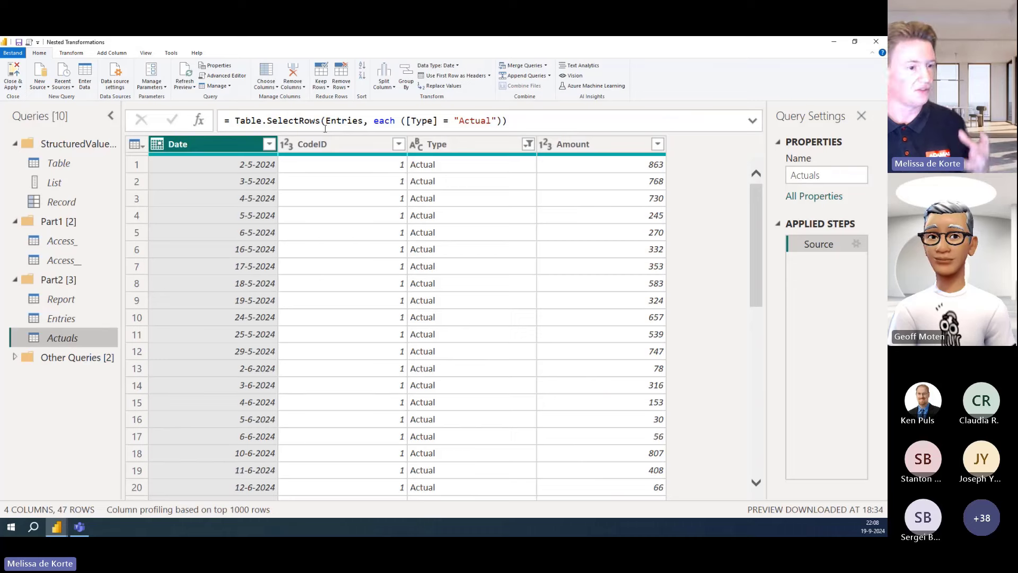
{"action": "double_click", "coordinate": [334, 121]}
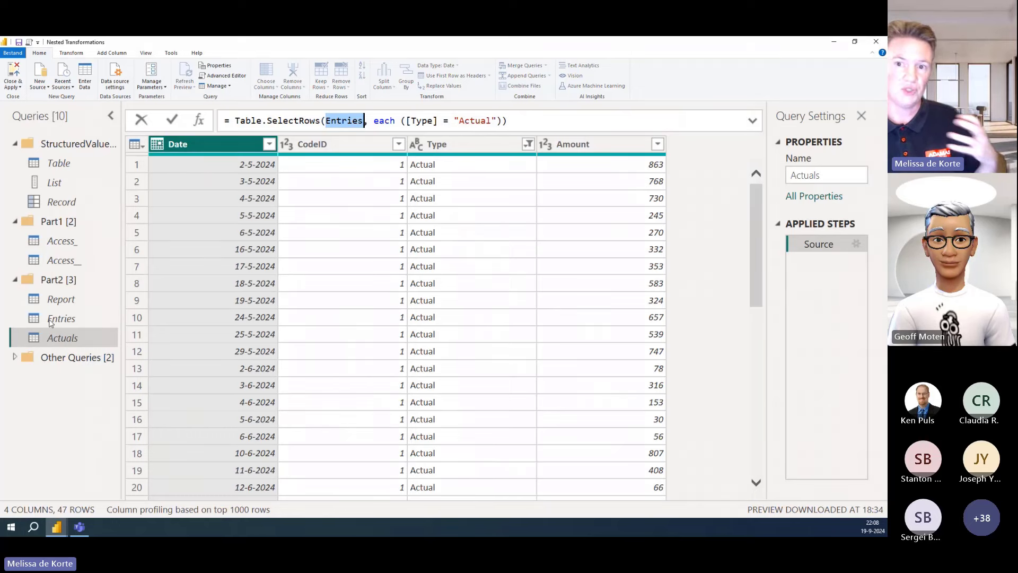
{"action": "mouse_move", "coordinate": [344, 121]}
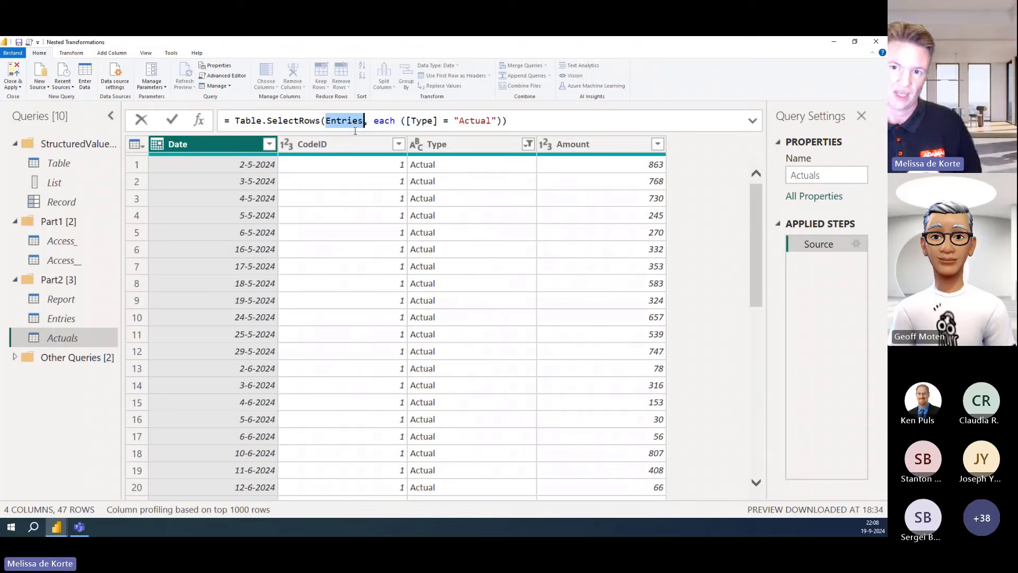
{"action": "left_click_drag", "start_coordinate": [400, 120], "coordinate": [507, 120]}
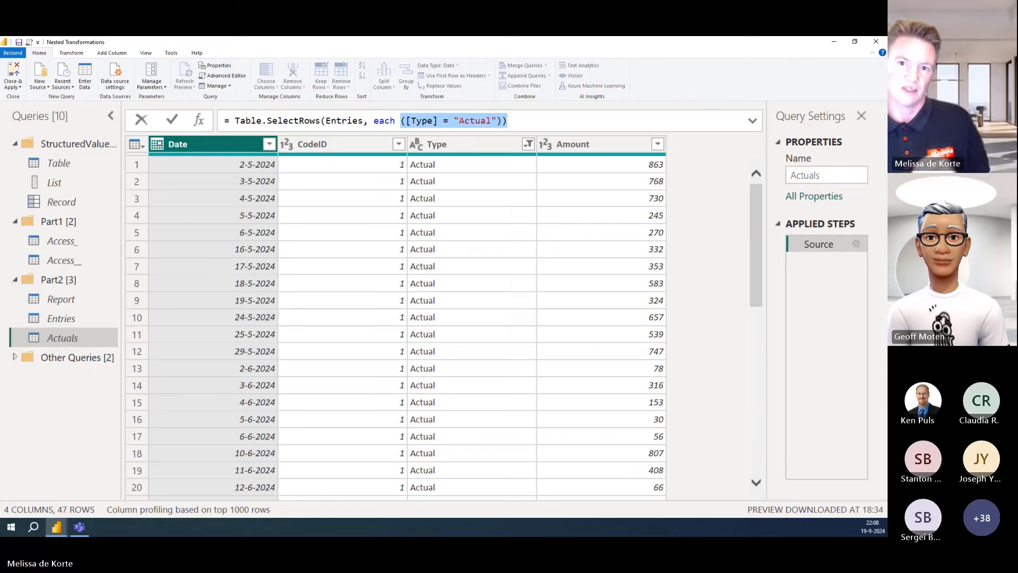
Transform the Date column of the Actuals query to Start of Week
{"action": "left_click", "coordinate": [204, 147]}
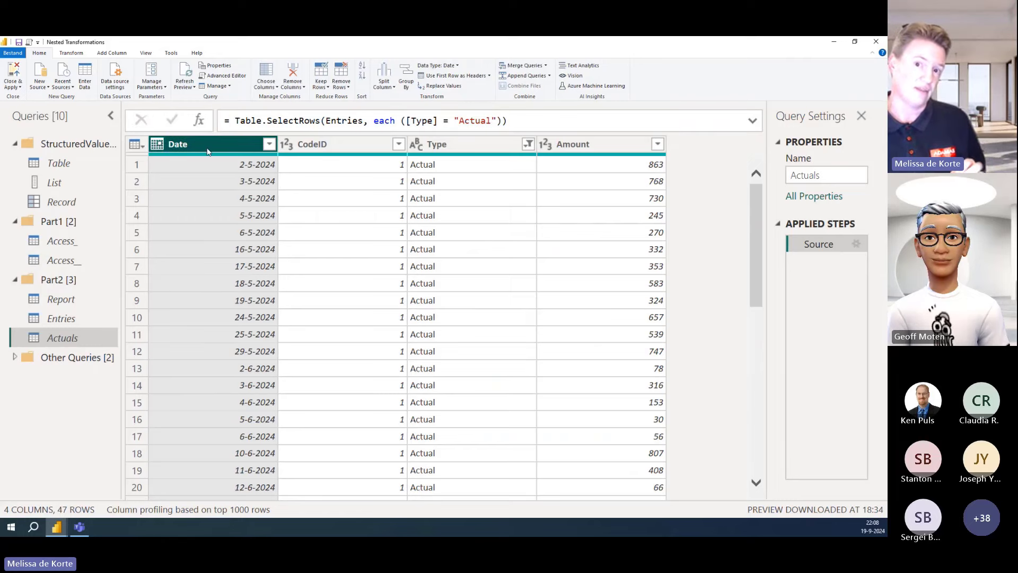
{"action": "left_click", "coordinate": [69, 53]}
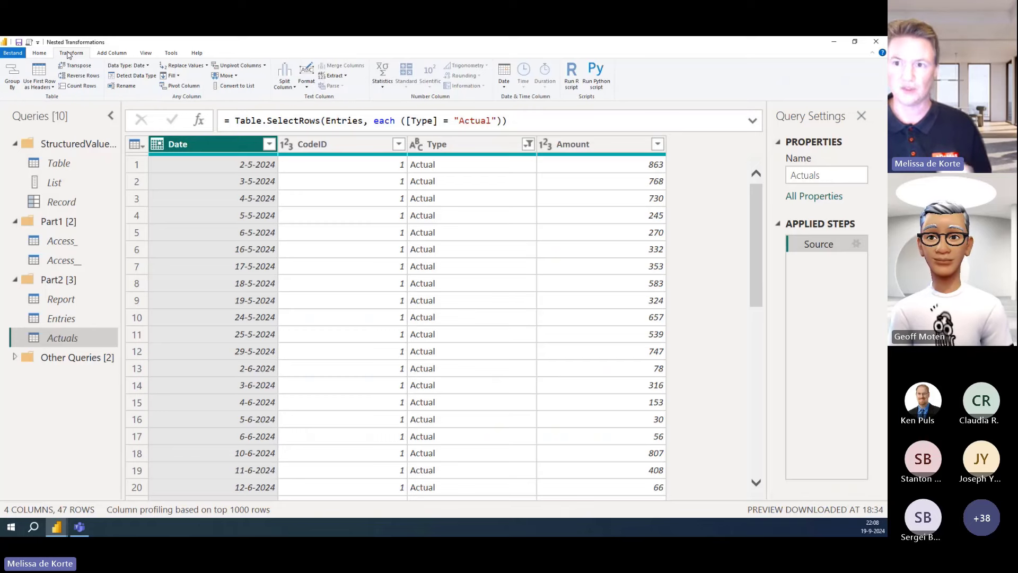
{"action": "left_click", "coordinate": [505, 85]}
{"action": "mouse_move", "coordinate": [519, 158]}
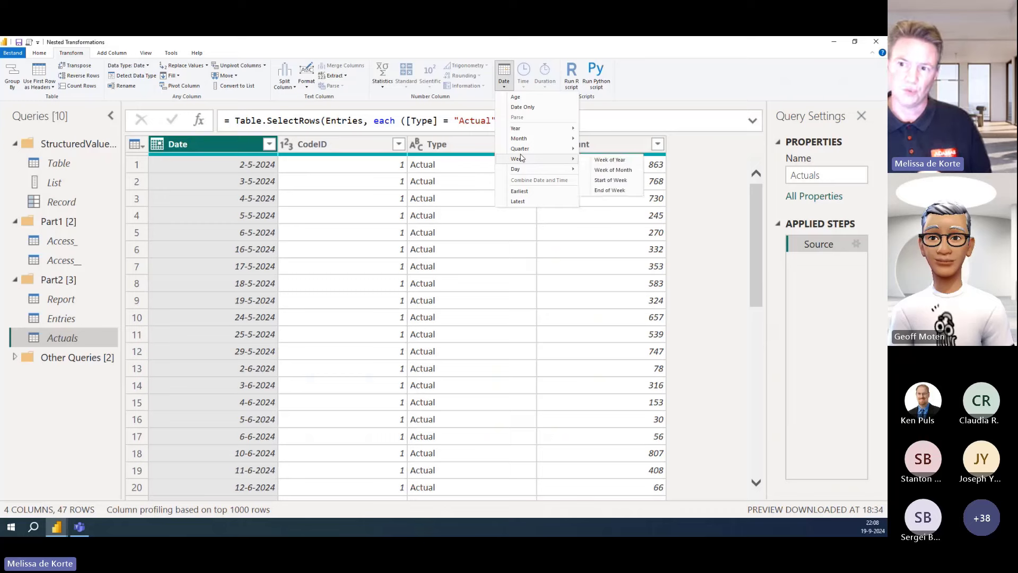
{"action": "left_click", "coordinate": [622, 184]}
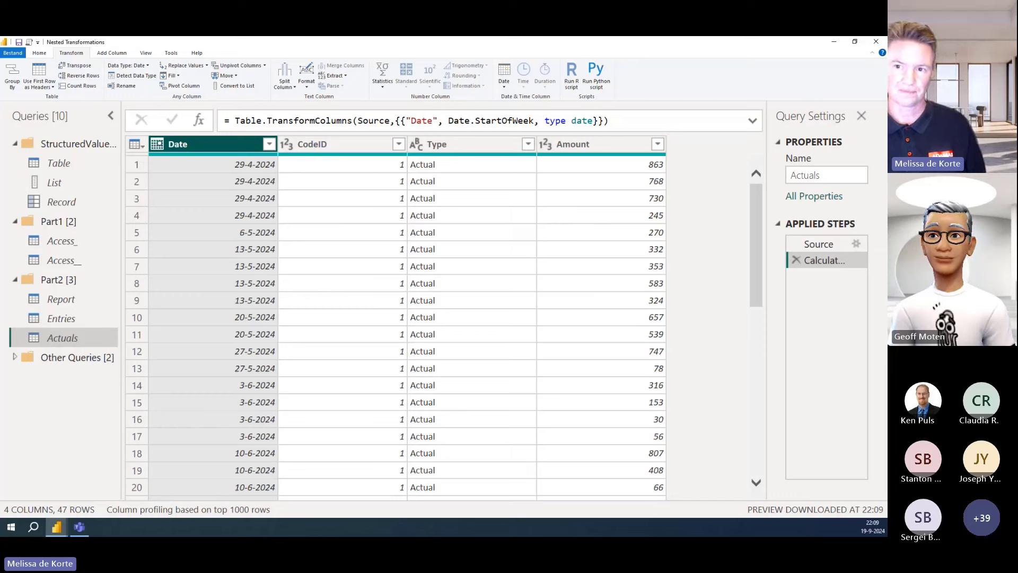
Expand the formula display and insert each before Date.StartOfWeek in the Table.TransformColumns formula
{"action": "left_click", "coordinate": [752, 123]}
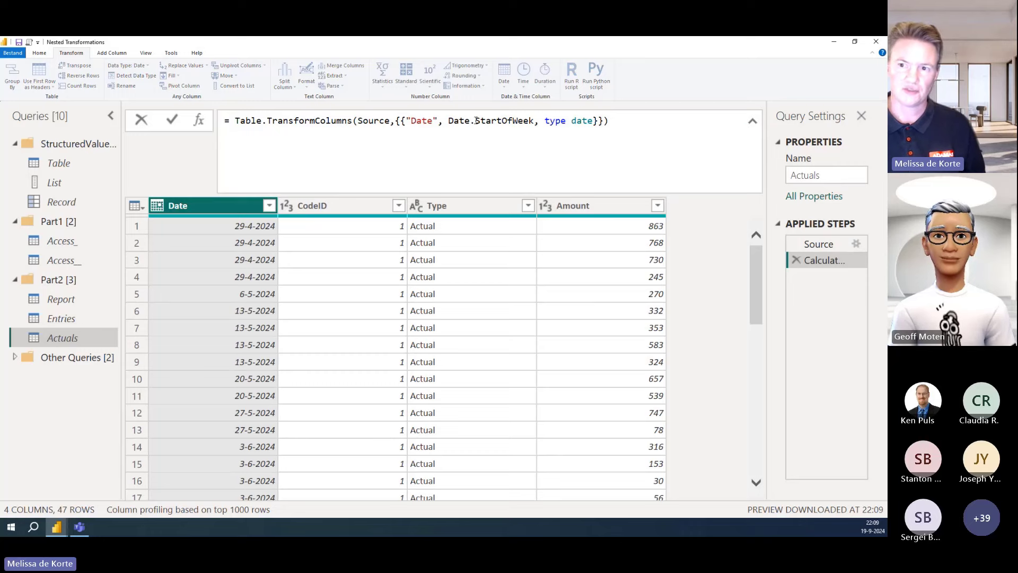
{"action": "left_click", "coordinate": [449, 119]}
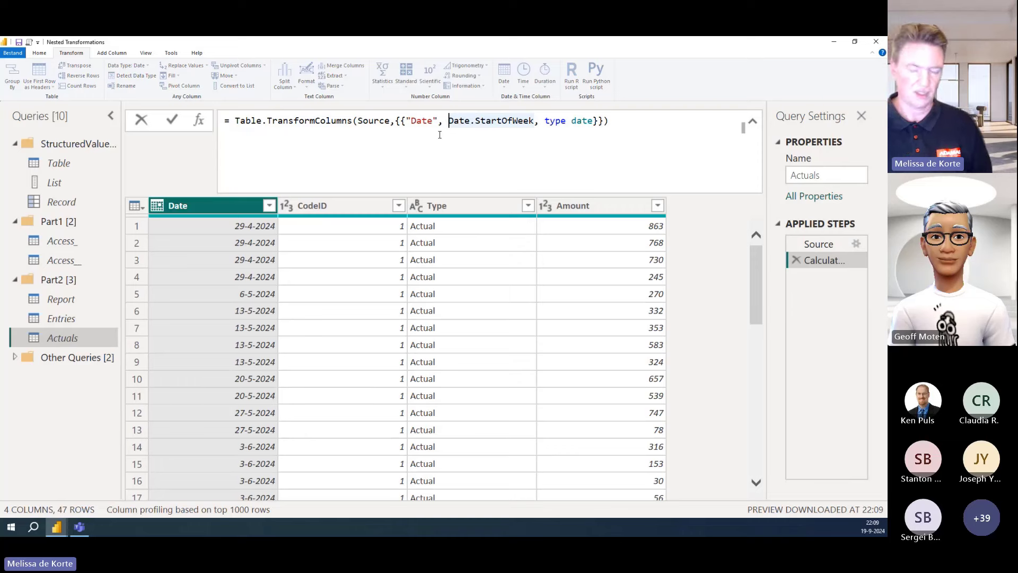
{"action": "key", "text": "Left"}
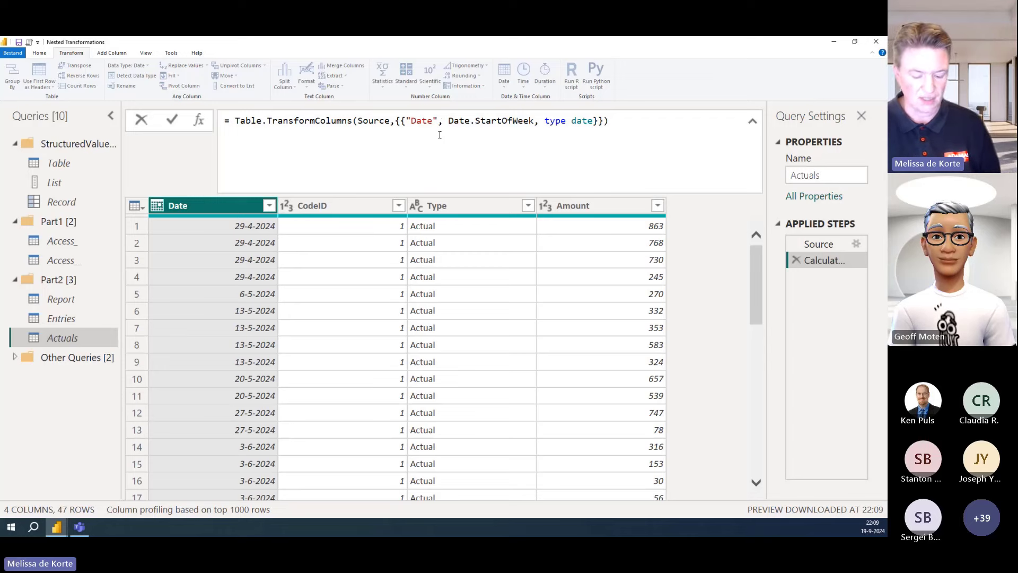
{"action": "type", "text": "each"}
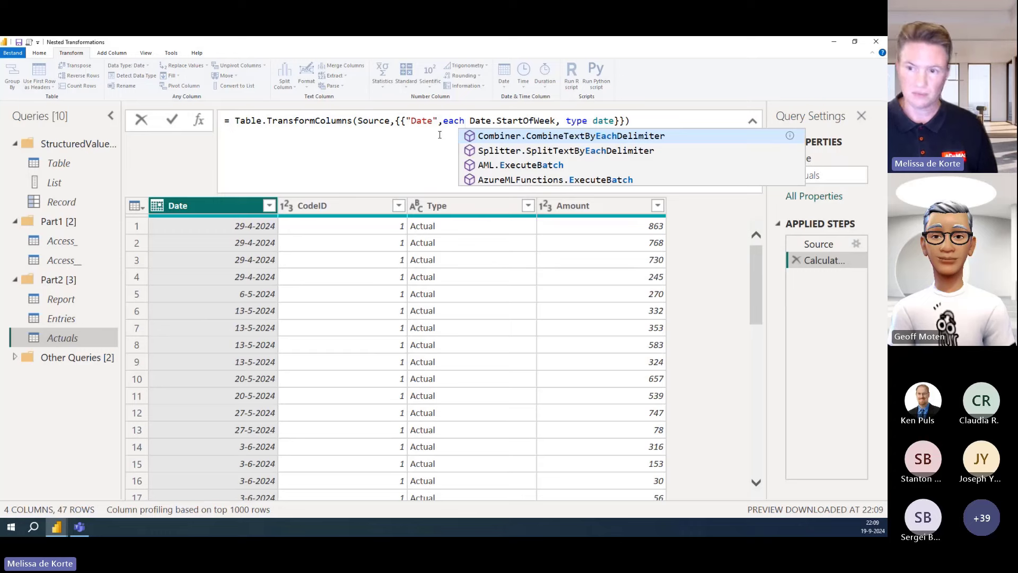
Give Date.StartOfWeek the arguments _ and Day.Monday, and apply the formula
{"action": "key", "text": "Right"}
{"action": "key", "text": "Right"}
{"action": "key", "text": "Right"}
{"action": "key", "text": "Right"}
{"action": "key", "text": "Right"}
{"action": "key", "text": "Right"}
{"action": "key", "text": "Right"}
{"action": "key", "text": "Right"}
{"action": "key", "text": "Right"}
{"action": "key", "text": "Right"}
{"action": "key", "text": "Right"}
{"action": "key", "text": "Right"}
{"action": "key", "text": "Right"}
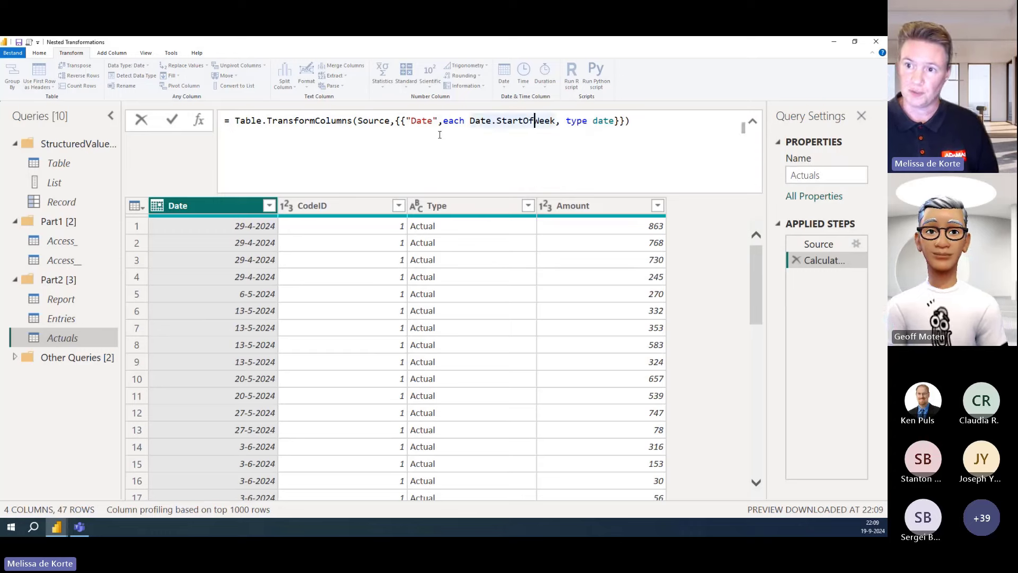
{"action": "key", "text": "Right"}
{"action": "key", "text": "Right"}
{"action": "key", "text": "Right"}
{"action": "key", "text": "Right"}
{"action": "type", "text": "("}
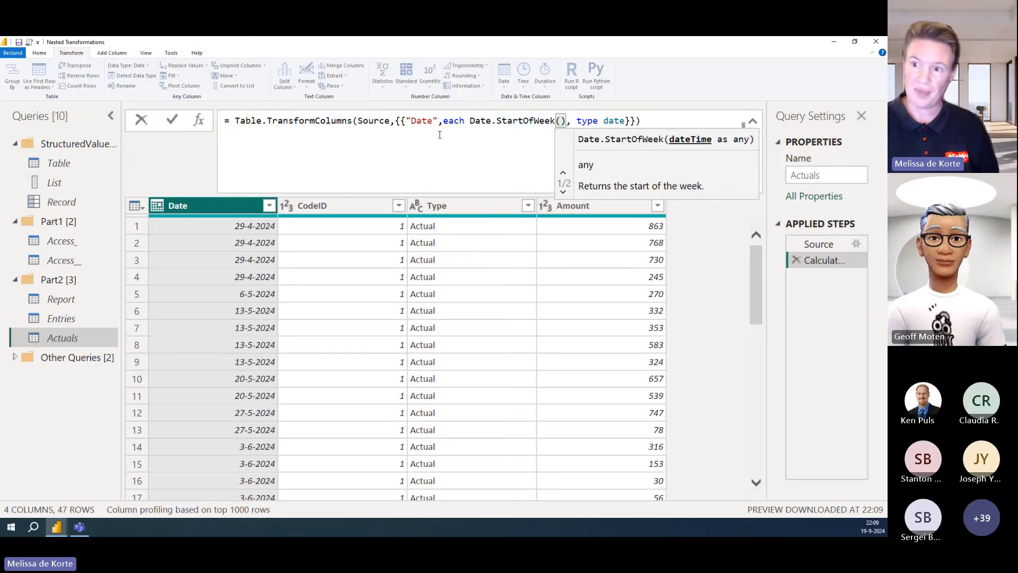
{"action": "type", "text": "_,"}
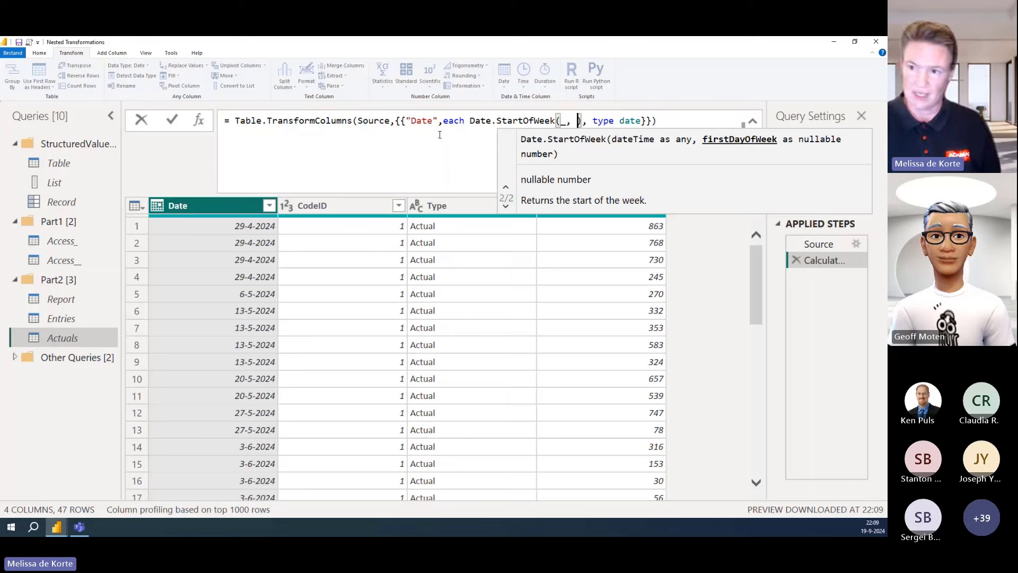
{"action": "type", "text": "mond"}
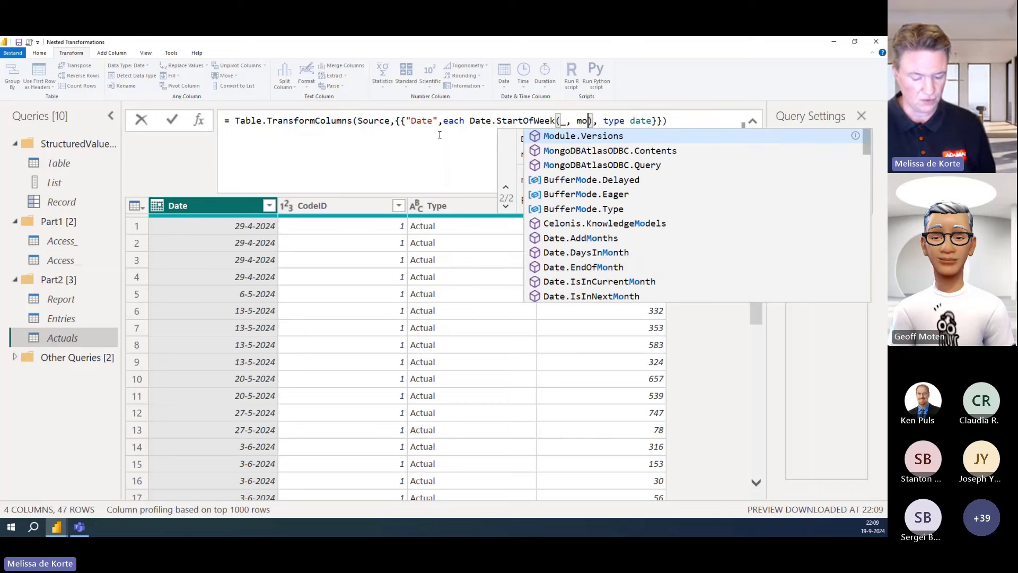
{"action": "key", "text": "Down"}
{"action": "key", "text": "Down"}
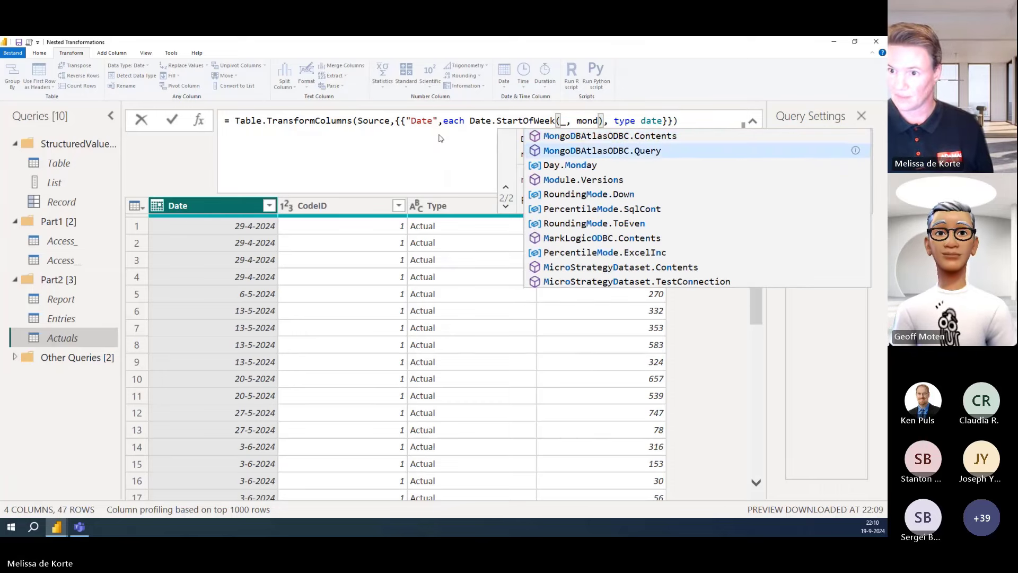
{"action": "key", "text": "Tab"}
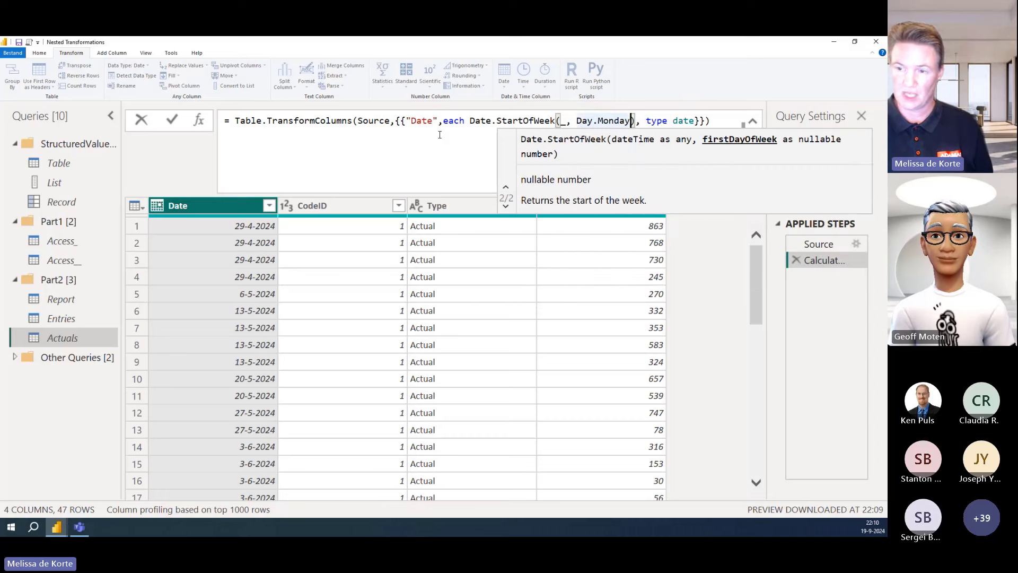
{"action": "left_click", "coordinate": [171, 119]}
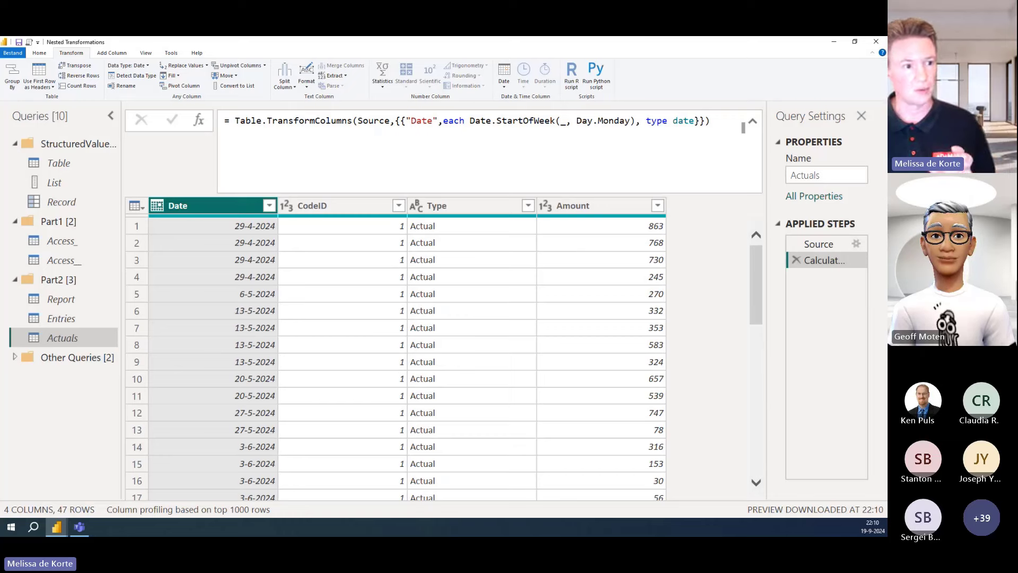
Copy the Date.StartOfWeek(_, Day.Monday) expression, wrap it in square brackets as a record, and assign it to a StartDate field
{"action": "left_click_drag", "start_coordinate": [470, 120], "coordinate": [636, 121]}
{"action": "key", "text": "ctrl+c"}
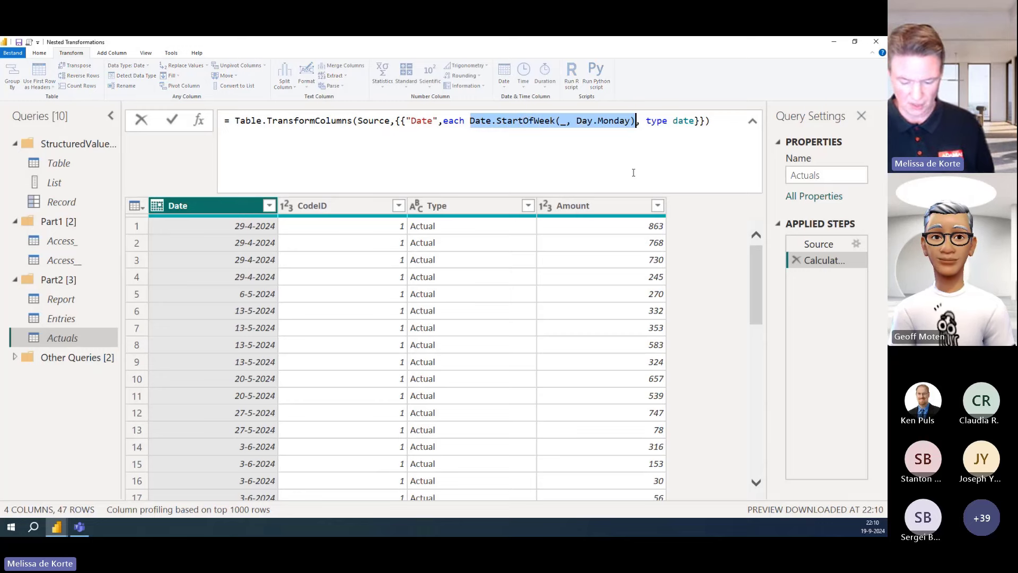
{"action": "type", "text": "["}
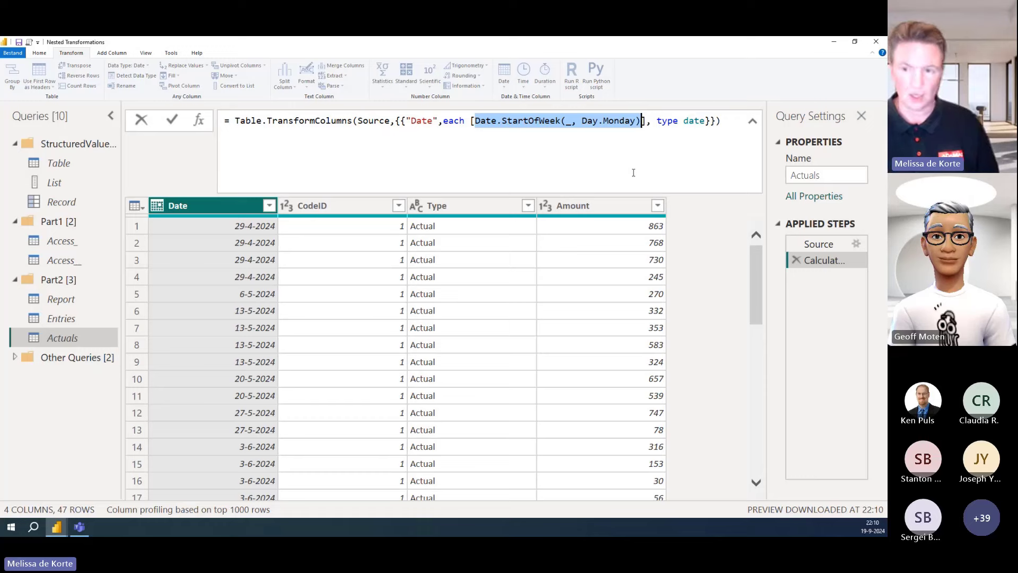
{"action": "key", "text": "Left"}
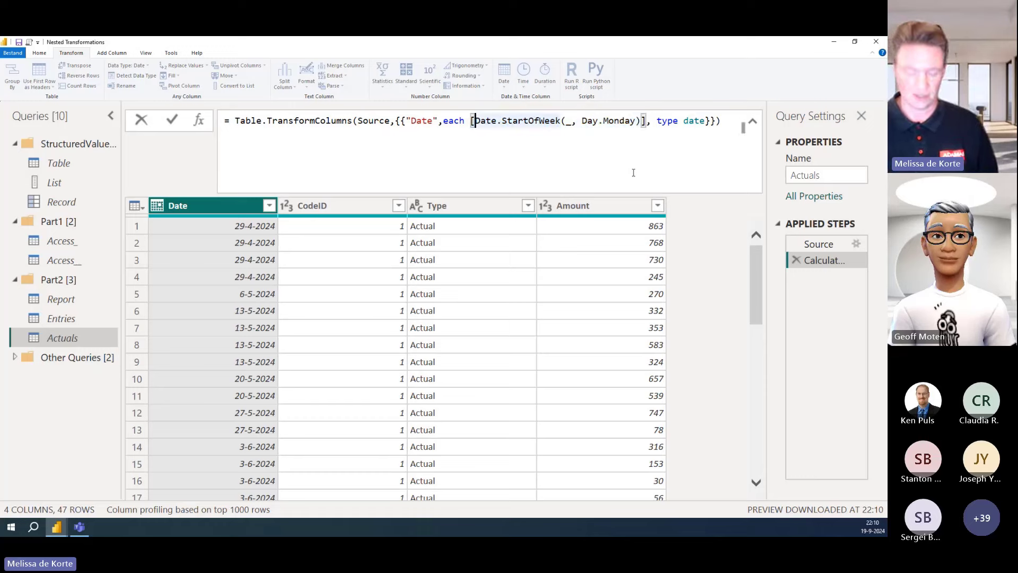
{"action": "key", "text": "Left"}
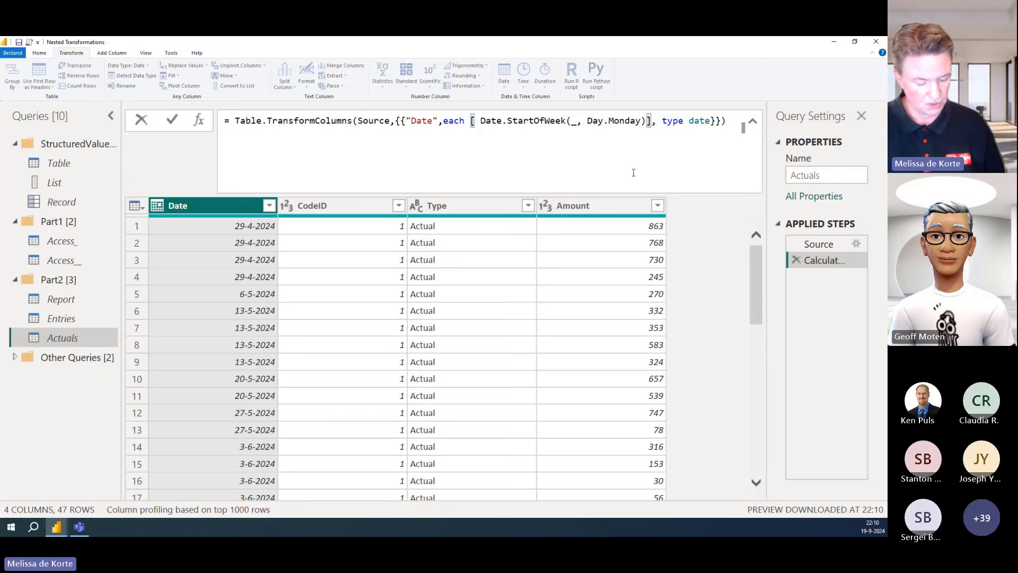
{"action": "type", "text": "Start"}
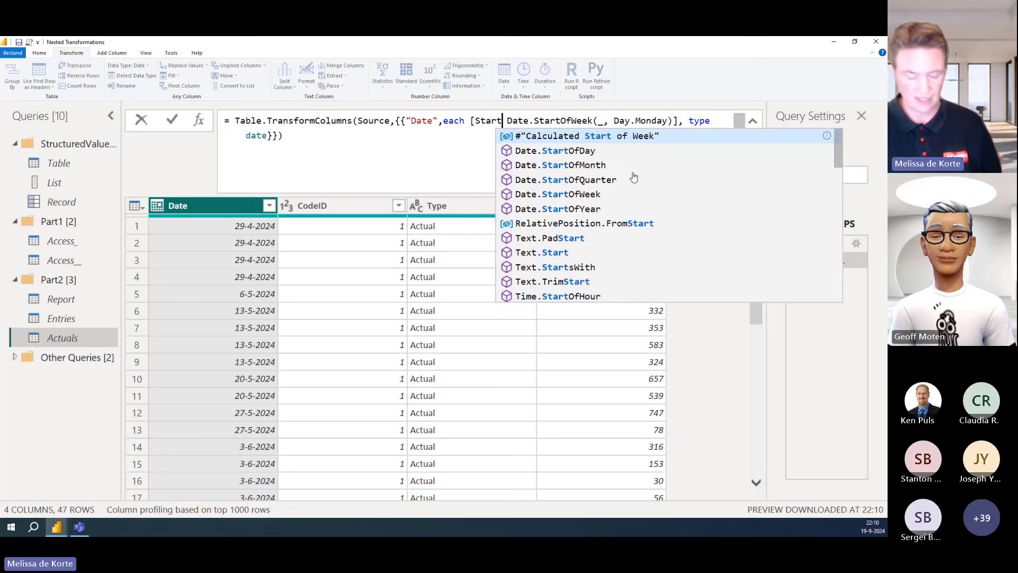
{"action": "type", "text": "Date"}
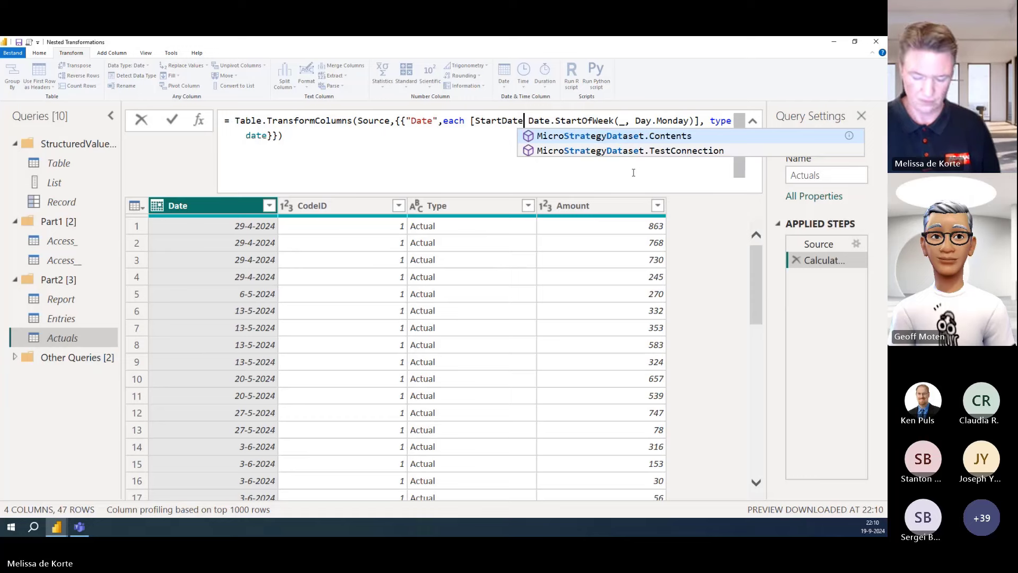
{"action": "type", "text": " ="}
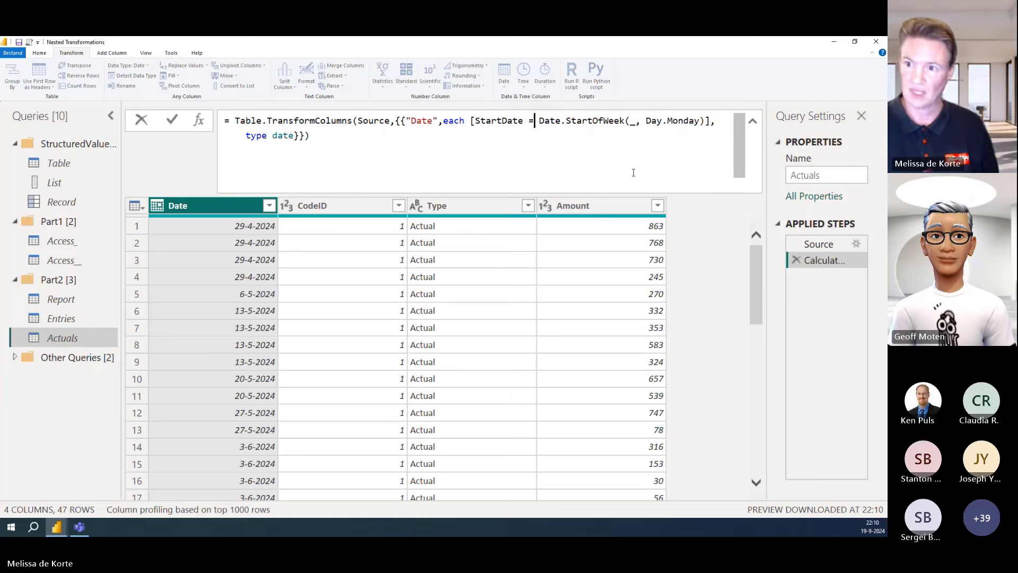
Add an EndDate field to the record in the Table.TransformColumns formula, set to Date.EndOfWeek(_, Day.Monday)
{"action": "left_click", "coordinate": [707, 121]}
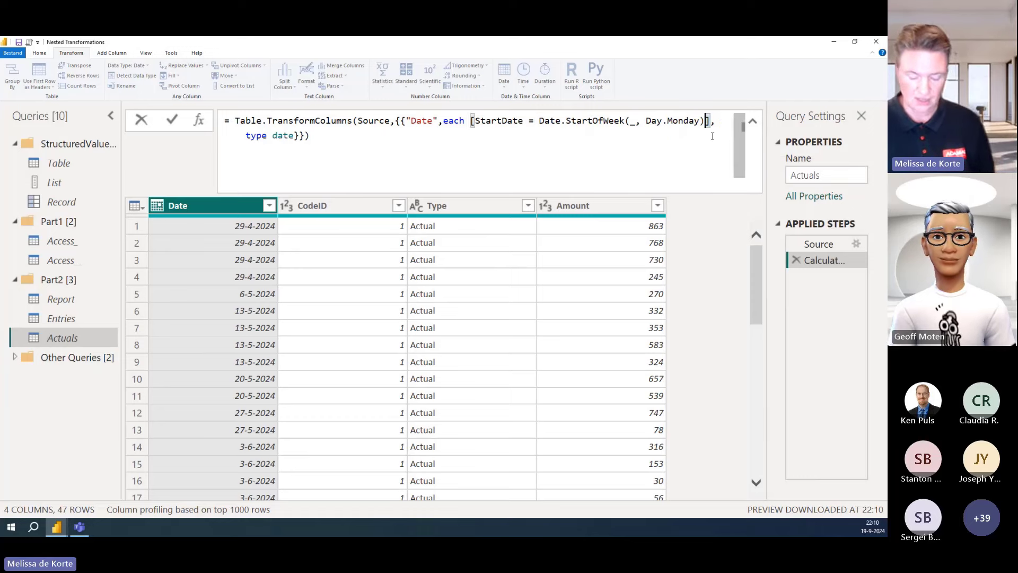
{"action": "type", "text": ","}
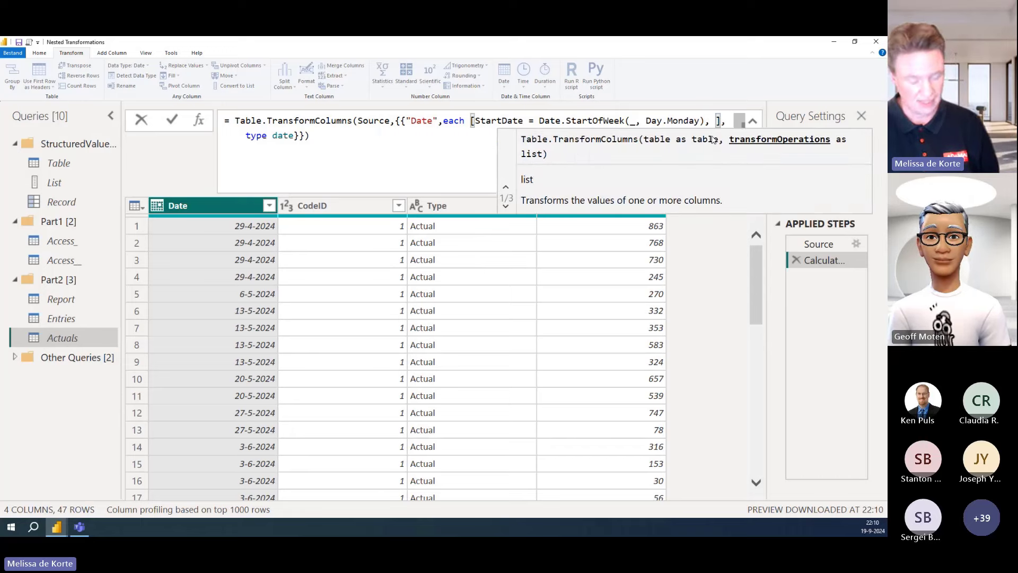
{"action": "key", "text": "ctrl+v"}
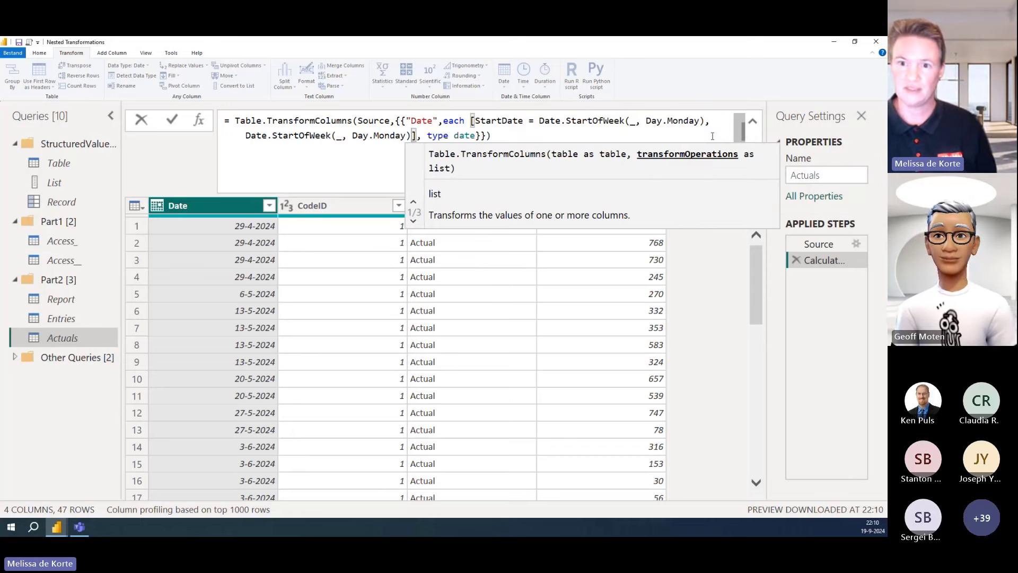
{"action": "left_click", "coordinate": [246, 135]}
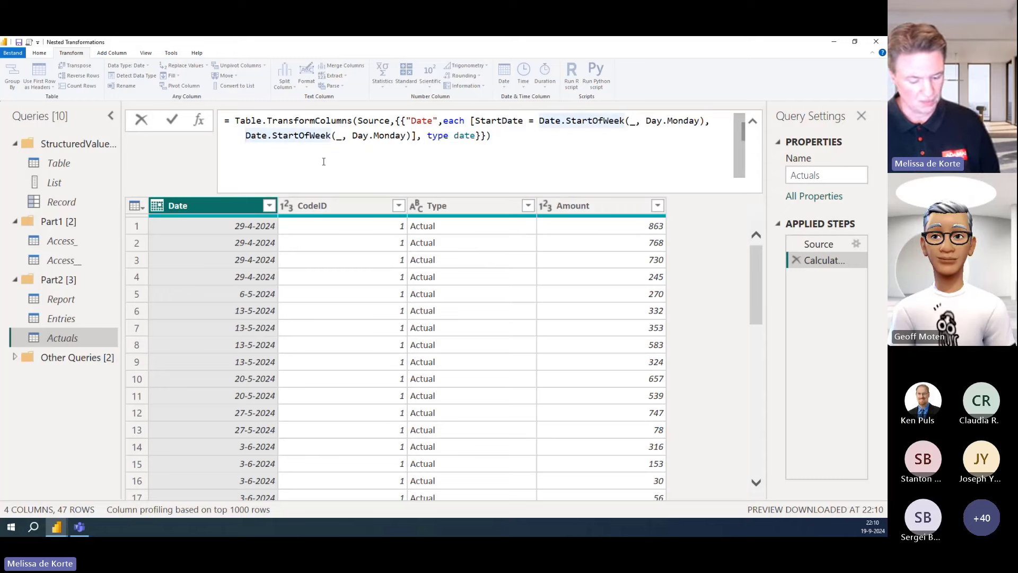
{"action": "type", "text": "EndDate ="}
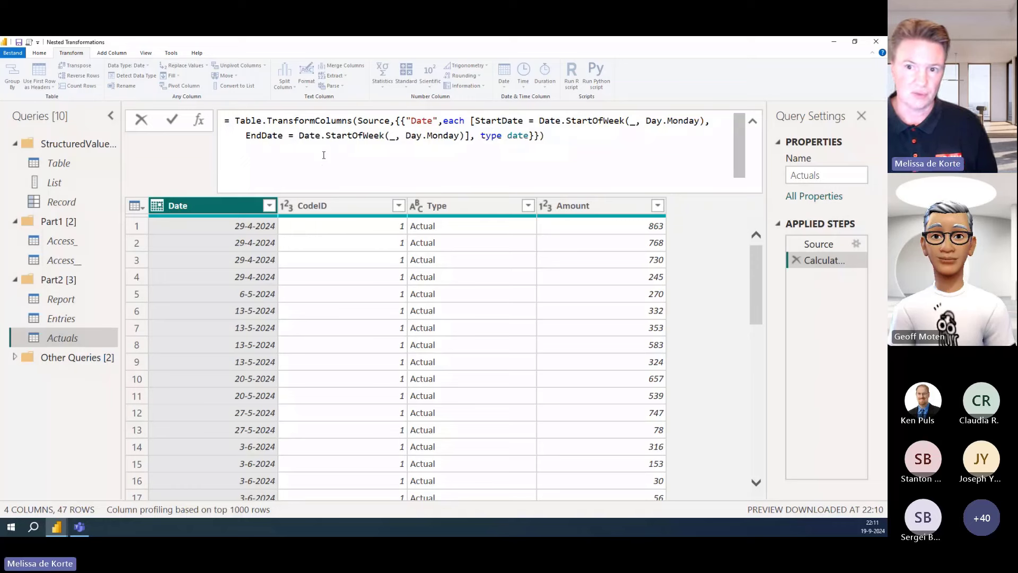
{"action": "left_click_drag", "start_coordinate": [325, 135], "coordinate": [352, 135]}
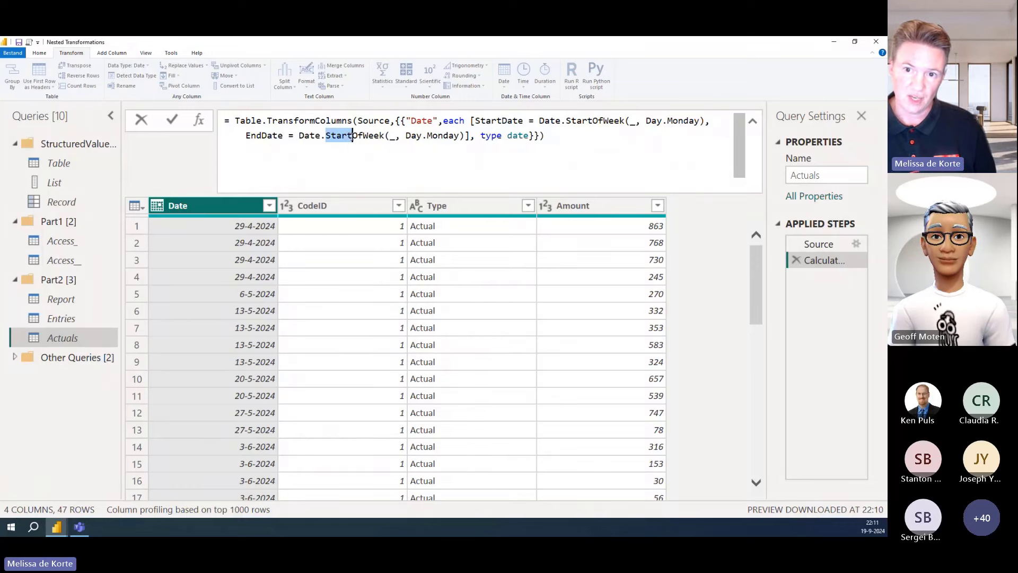
{"action": "mouse_move", "coordinate": [353, 136]}
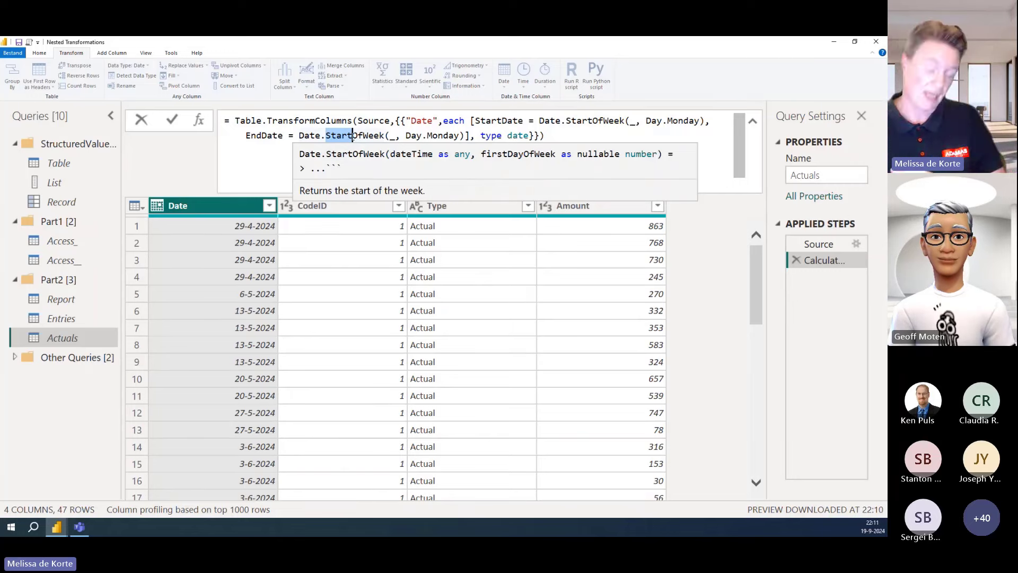
{"action": "type", "text": "End"}
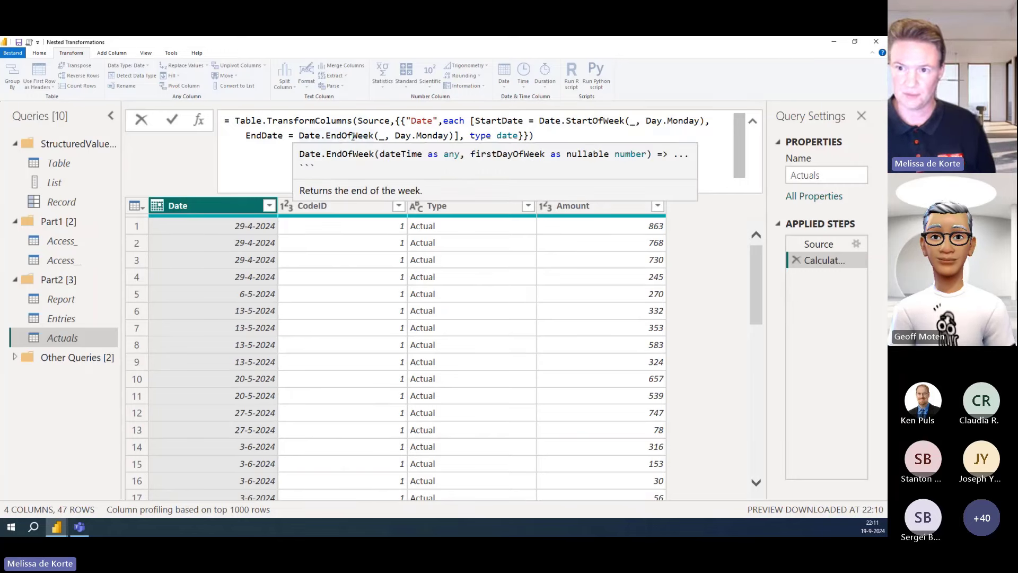
Replace the date type in the formula with the record type [StartDate = date, EndDate = date], and apply the formula
{"action": "left_click", "coordinate": [459, 135]}
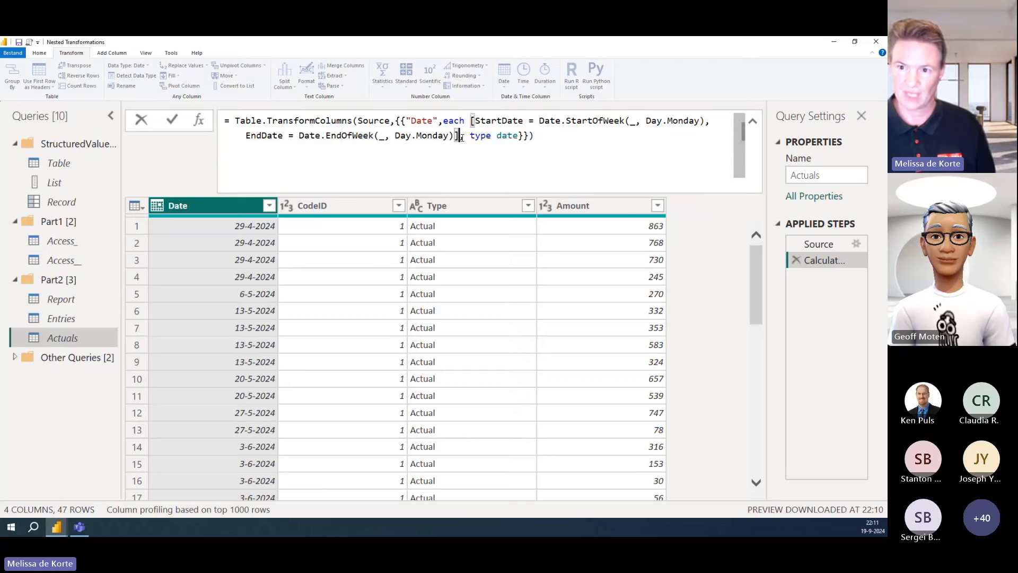
{"action": "left_click", "coordinate": [502, 136]}
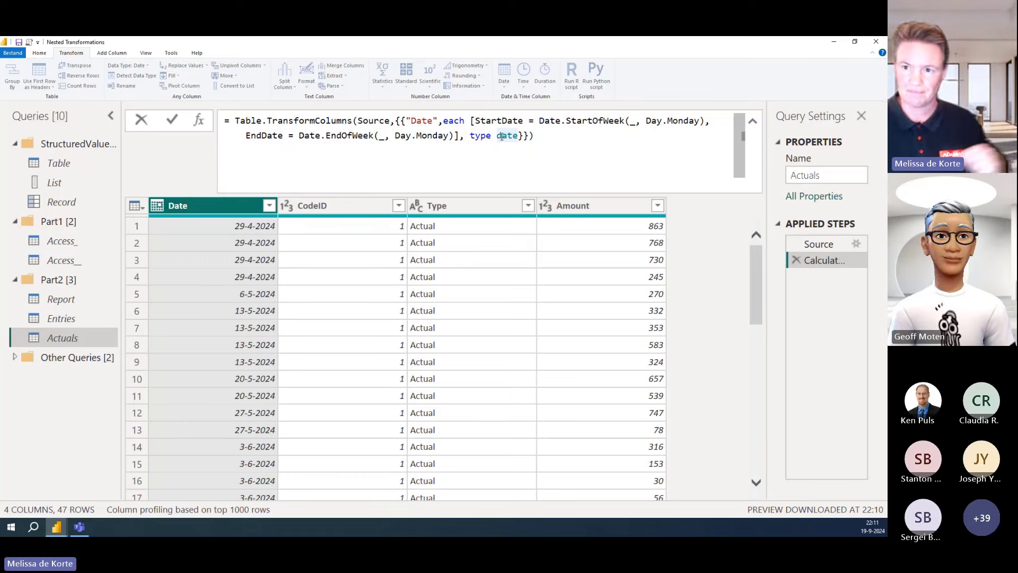
{"action": "left_click_drag", "start_coordinate": [468, 120], "coordinate": [459, 136]}
{"action": "key", "text": "ctrl+c"}
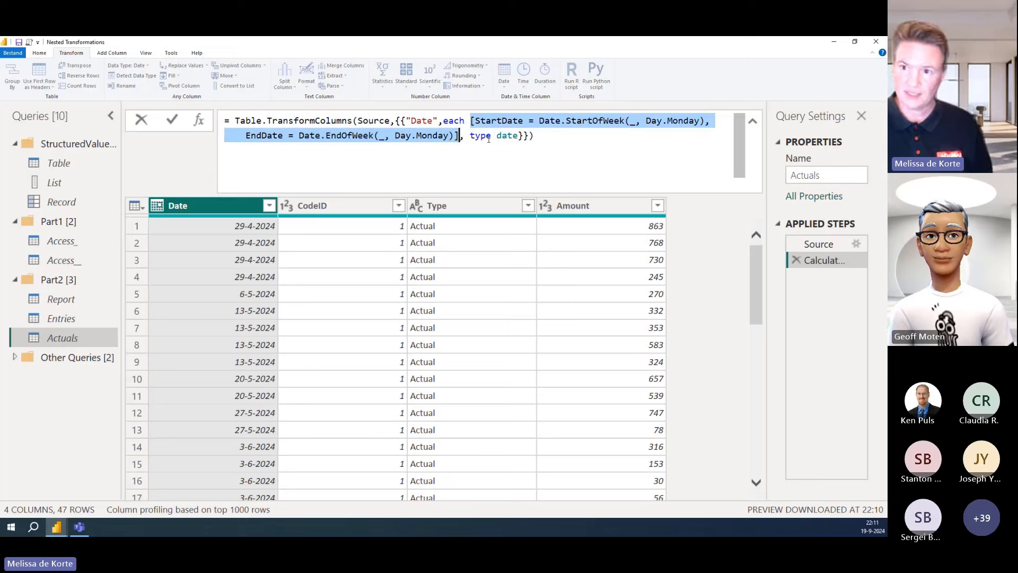
{"action": "double_click", "coordinate": [517, 136]}
{"action": "key", "text": "ctrl+v"}
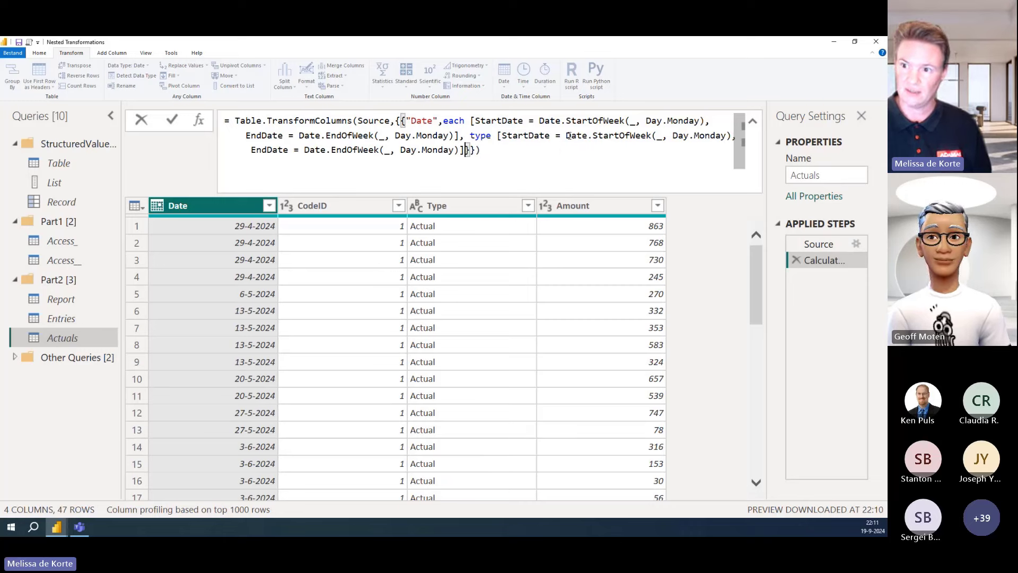
{"action": "left_click_drag", "start_coordinate": [567, 136], "coordinate": [732, 137]}
{"action": "type", "text": "date, EndDate ="}
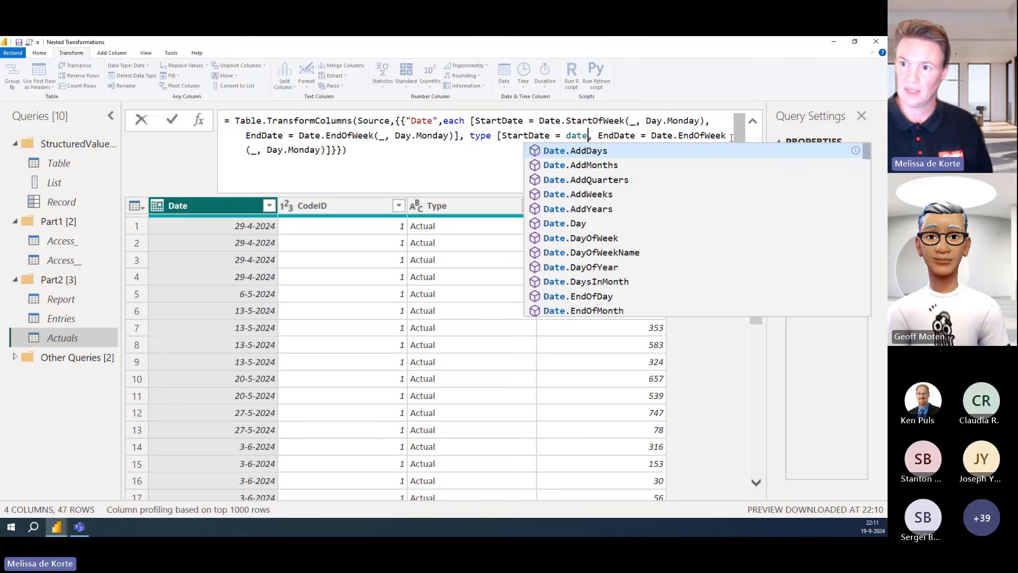
{"action": "left_click_drag", "start_coordinate": [651, 135], "coordinate": [327, 150]}
{"action": "type", "text": "date"}
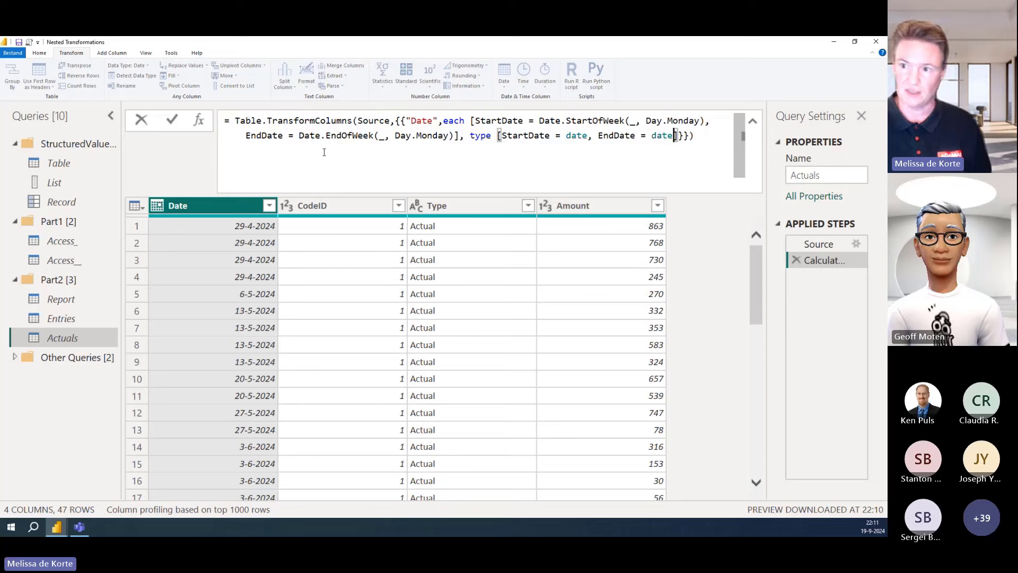
{"action": "left_click", "coordinate": [172, 121]}
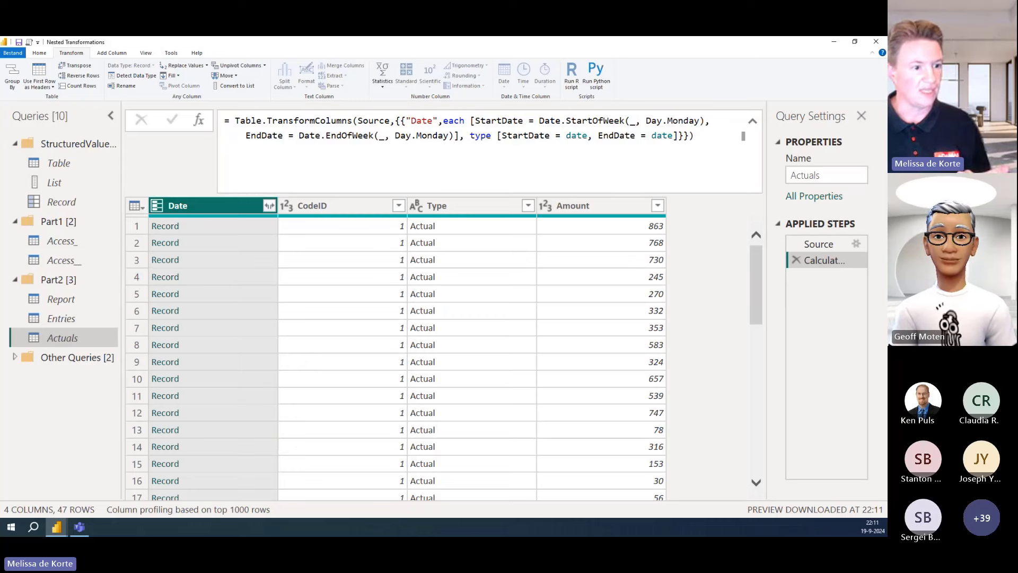
Expand the Date records into StartDate and EndDate columns without the original name as prefix, and collapse the formula display
{"action": "left_click", "coordinate": [269, 207]}
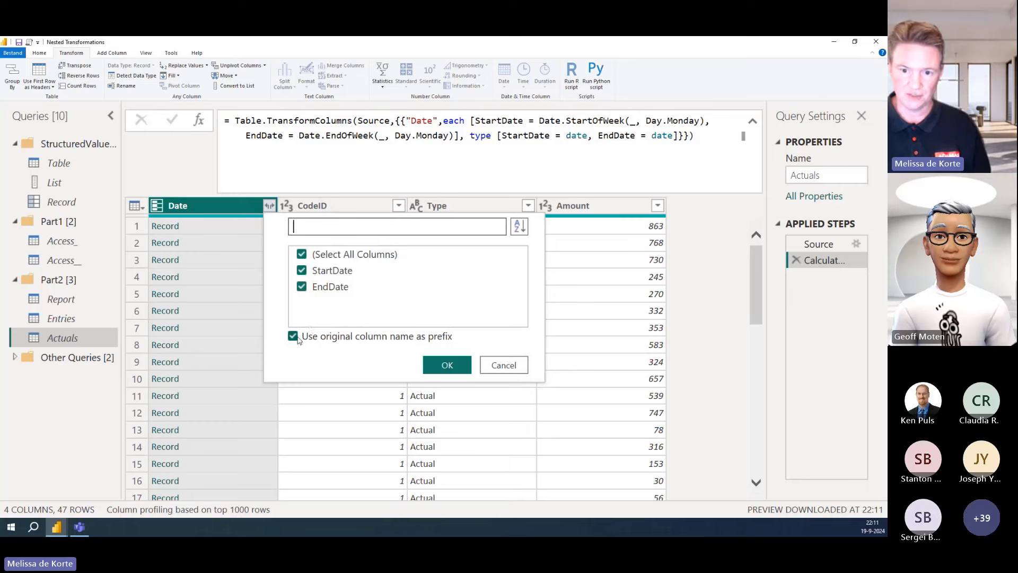
{"action": "left_click", "coordinate": [293, 337]}
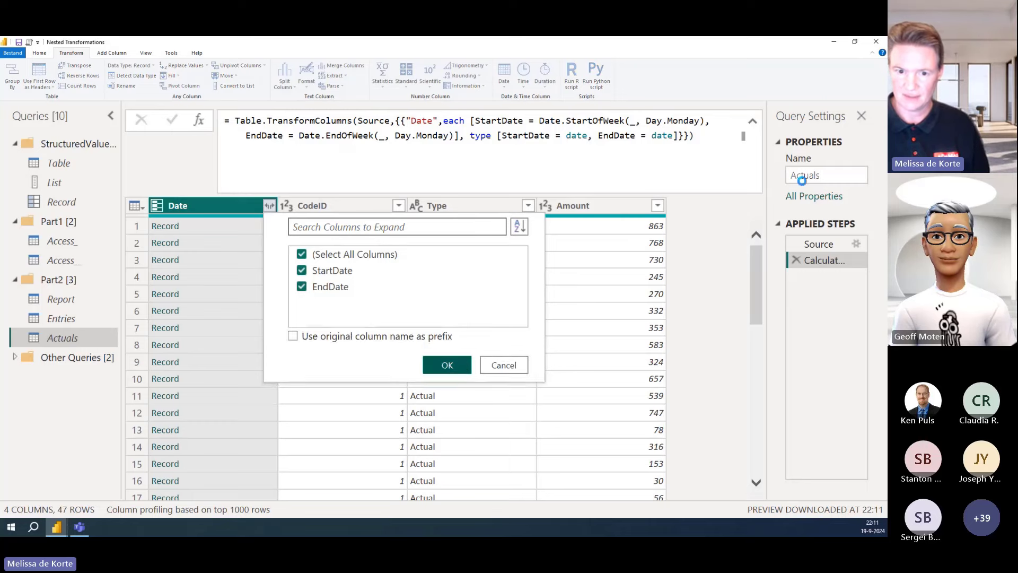
{"action": "left_click", "coordinate": [752, 123]}
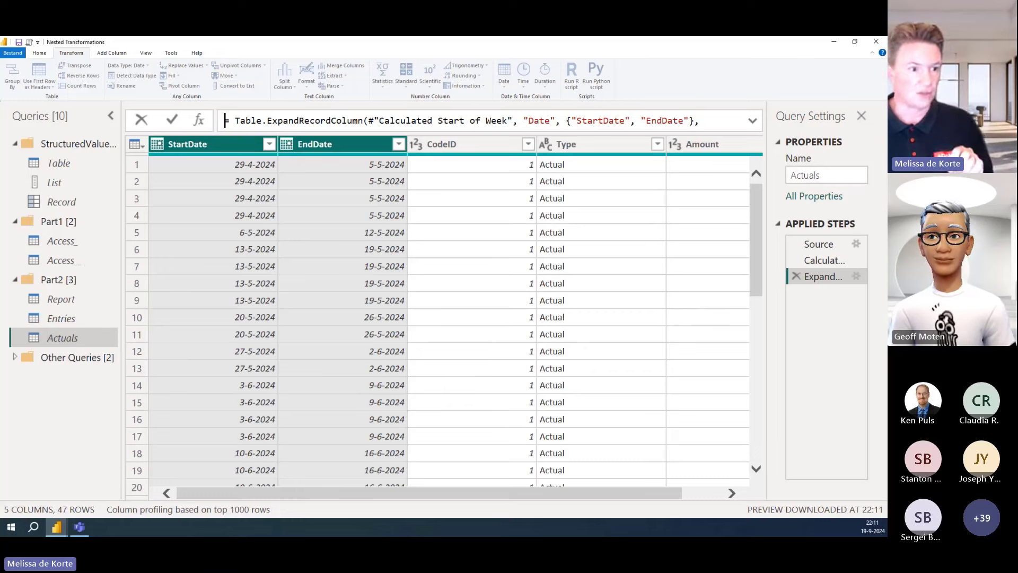
Start a Group By on the StartDate, EndDate and CodeID columns
{"action": "left_click", "coordinate": [215, 147]}
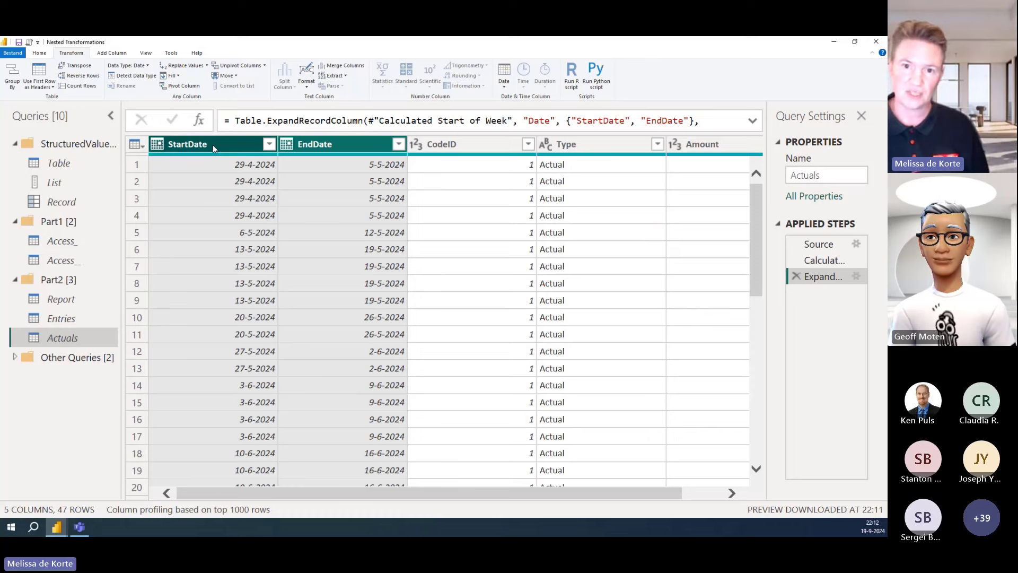
{"action": "left_click", "coordinate": [213, 146], "text": "ctrl"}
{"action": "left_click", "coordinate": [226, 143]}
{"action": "left_click", "coordinate": [374, 144], "text": "ctrl"}
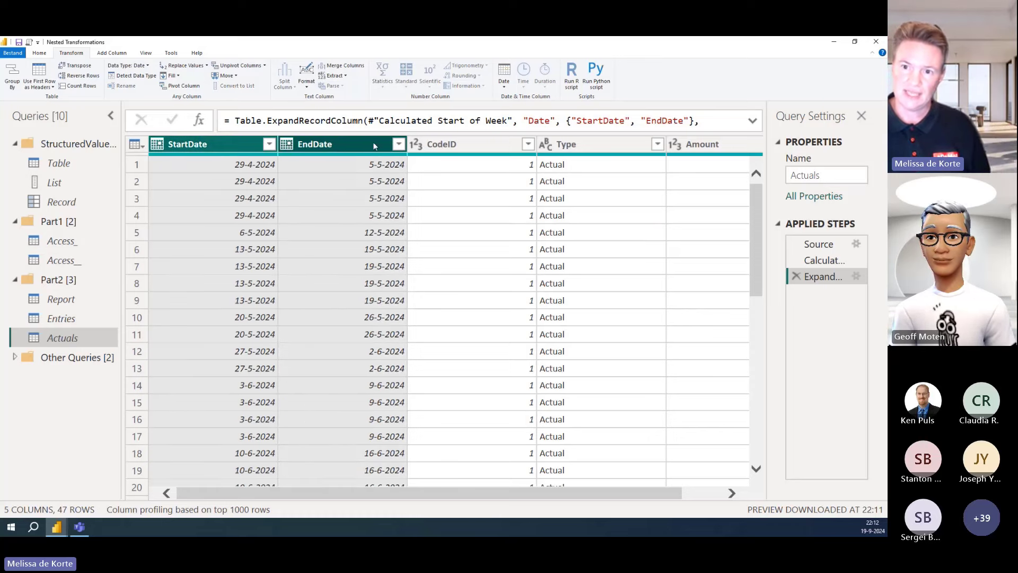
{"action": "left_click", "coordinate": [412, 145], "text": "ctrl"}
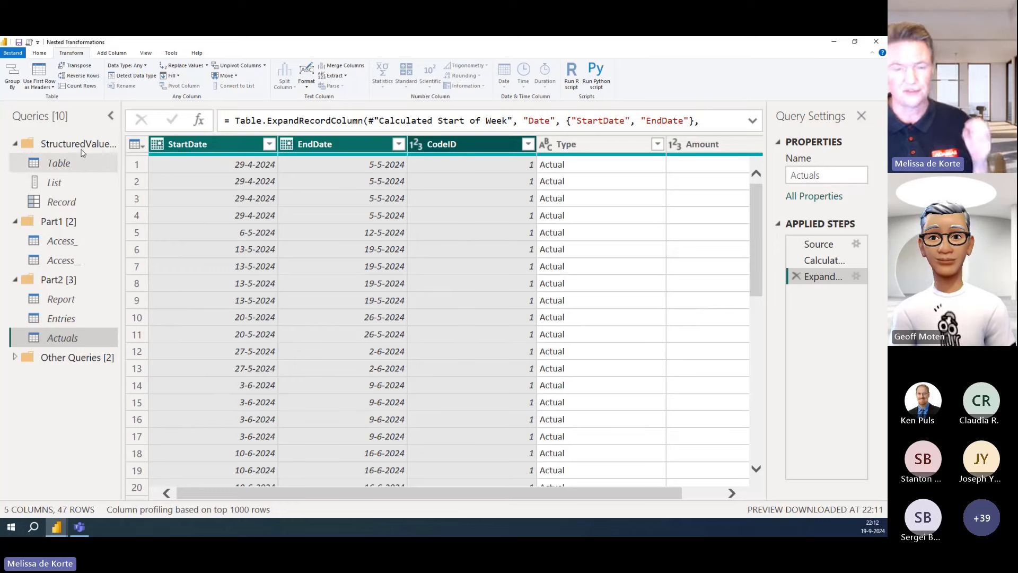
{"action": "left_click", "coordinate": [11, 74]}
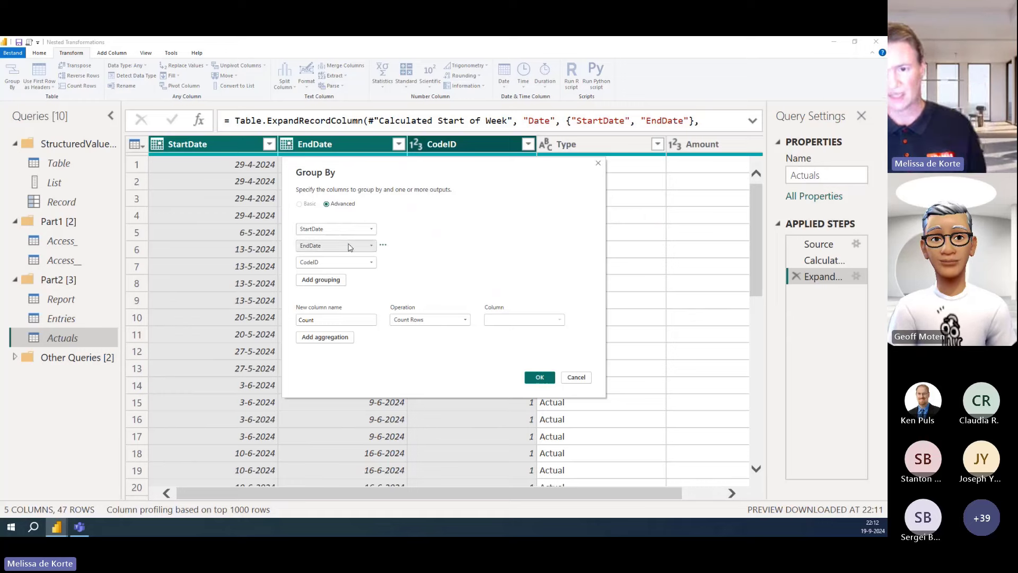
Aggregate the groups with a Sum of the Amount column in a new column named Actual Amount
{"action": "left_click", "coordinate": [411, 320]}
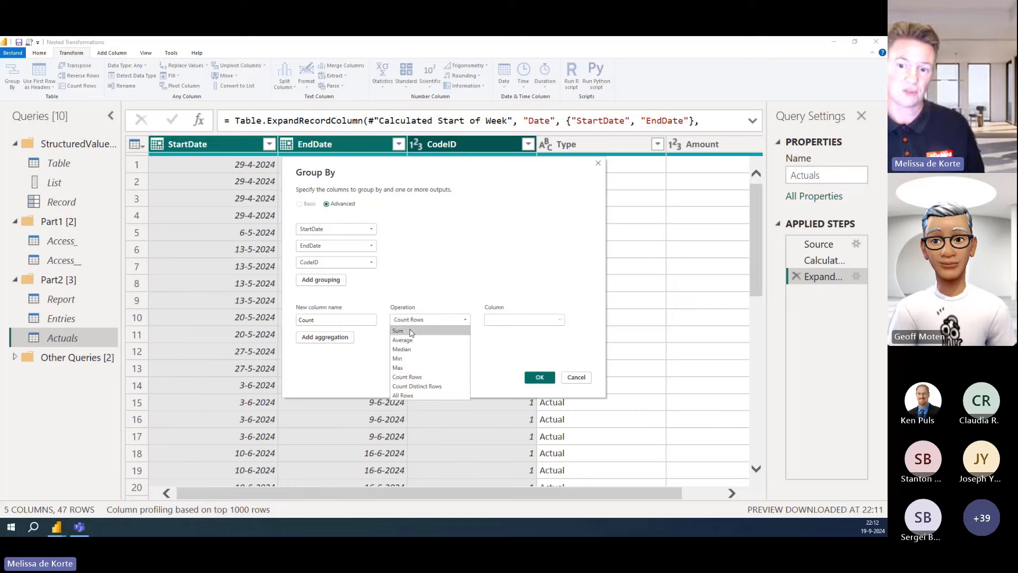
{"action": "left_click", "coordinate": [411, 331]}
{"action": "left_click", "coordinate": [525, 320]}
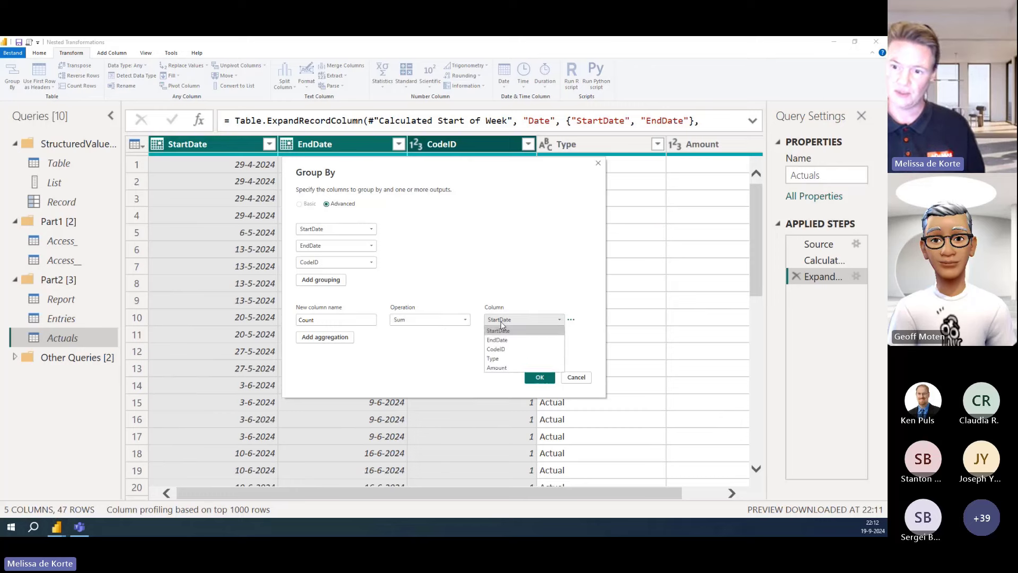
{"action": "left_click", "coordinate": [499, 368]}
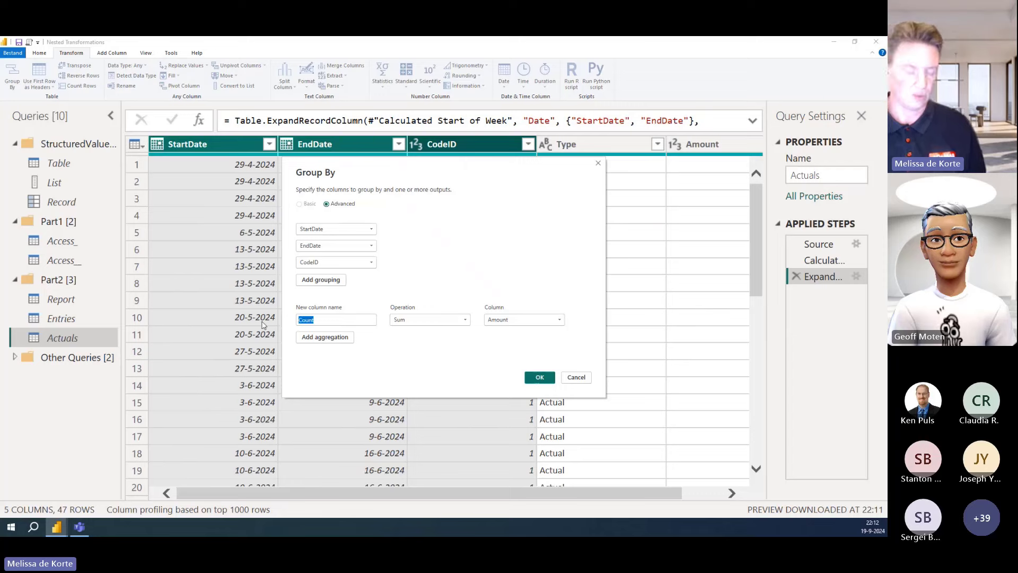
{"action": "type", "text": "Ac"}
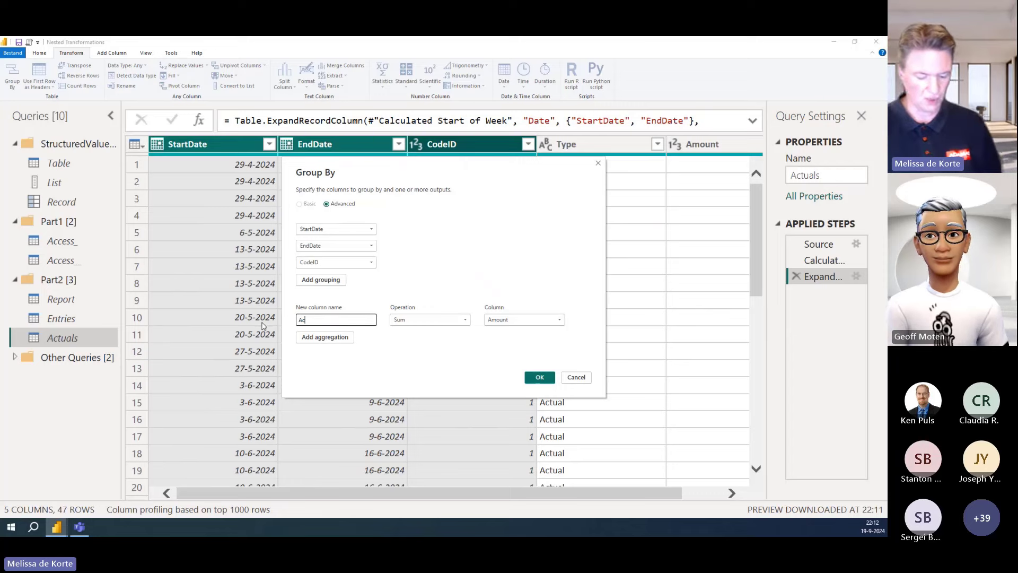
{"action": "type", "text": "tual A"}
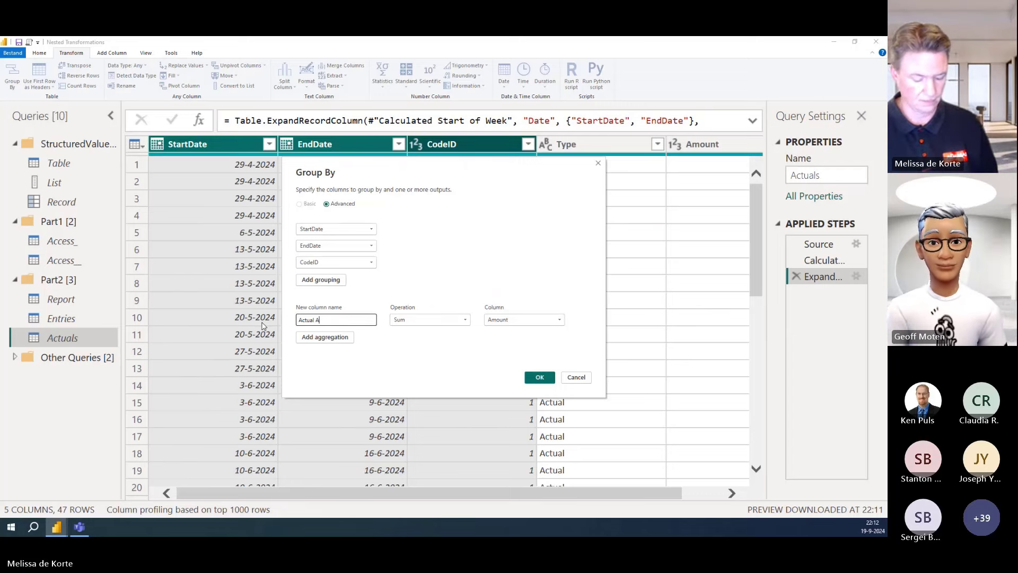
{"action": "type", "text": "mount"}
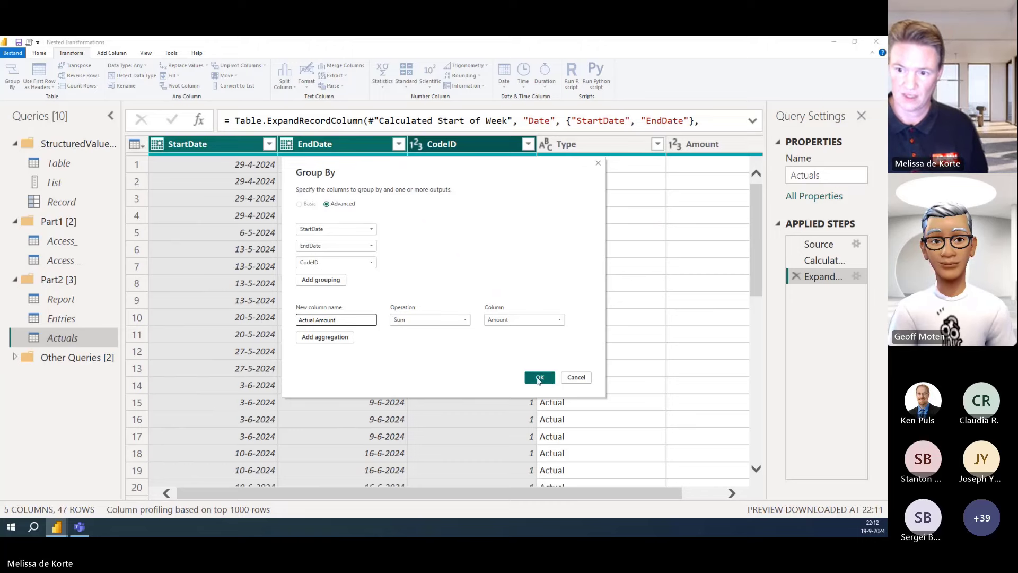
{"action": "left_click", "coordinate": [539, 377]}
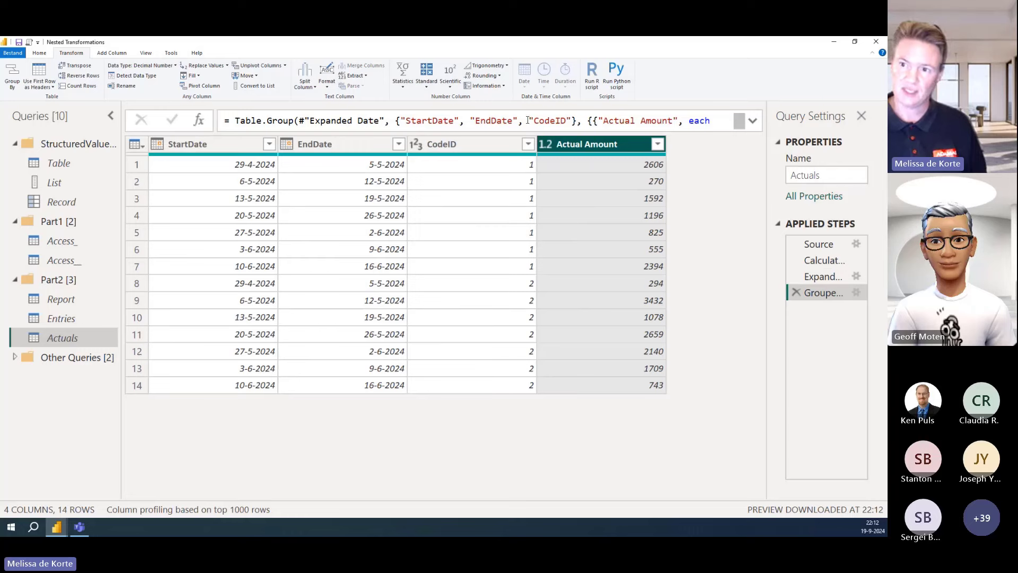
Move "CodeID" to the front of the Table.Group key list, apply the formula, and expand the formula display
{"action": "left_click_drag", "start_coordinate": [528, 121], "coordinate": [572, 121]}
{"action": "key", "text": "ctrl+c"}
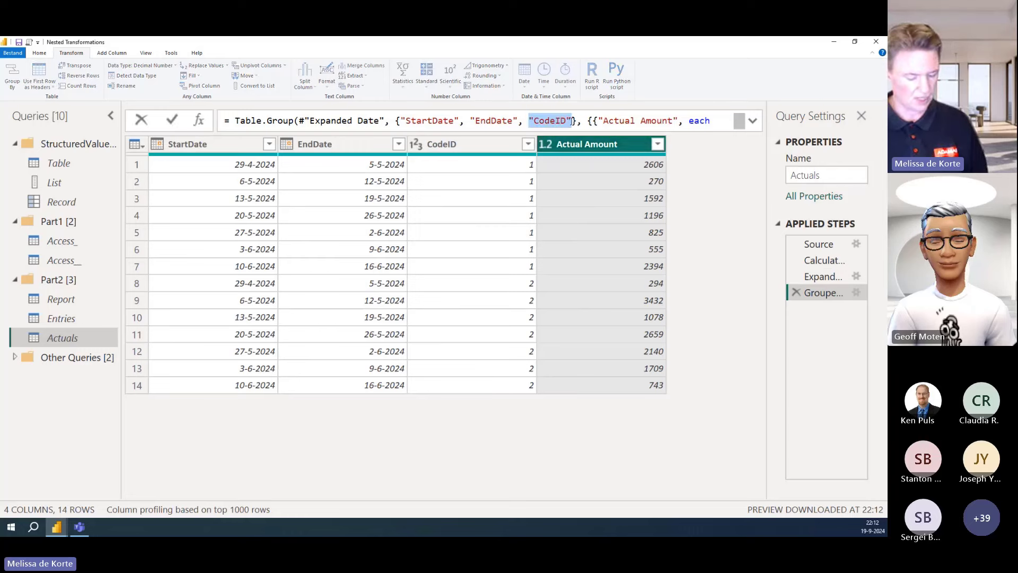
{"action": "key", "text": "BackSpace"}
{"action": "key", "text": "BackSpace"}
{"action": "key", "text": "BackSpace"}
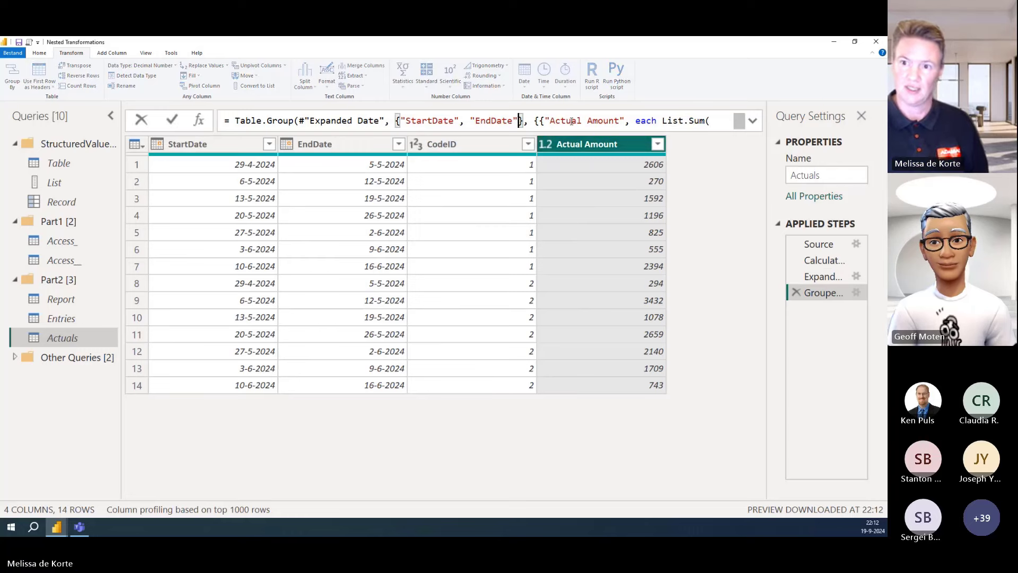
{"action": "key", "text": "ctrl+Left"}
{"action": "key", "text": "Left"}
{"action": "key", "text": "Left"}
{"action": "key", "text": "Left"}
{"action": "key", "text": "Left"}
{"action": "key", "text": "Left"}
{"action": "key", "text": "Left"}
{"action": "key", "text": "Left"}
{"action": "key", "text": "Left"}
{"action": "key", "text": "Left"}
{"action": "key", "text": "Left"}
{"action": "key", "text": "Left"}
{"action": "key", "text": "Left"}
{"action": "key", "text": "Left"}
{"action": "key", "text": "Left"}
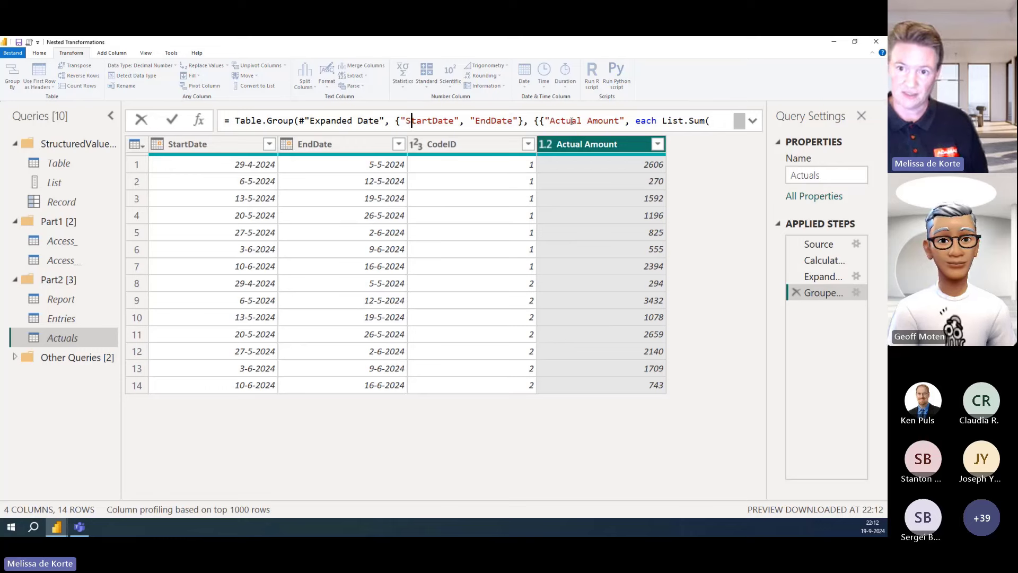
{"action": "key", "text": "ctrl+v"}
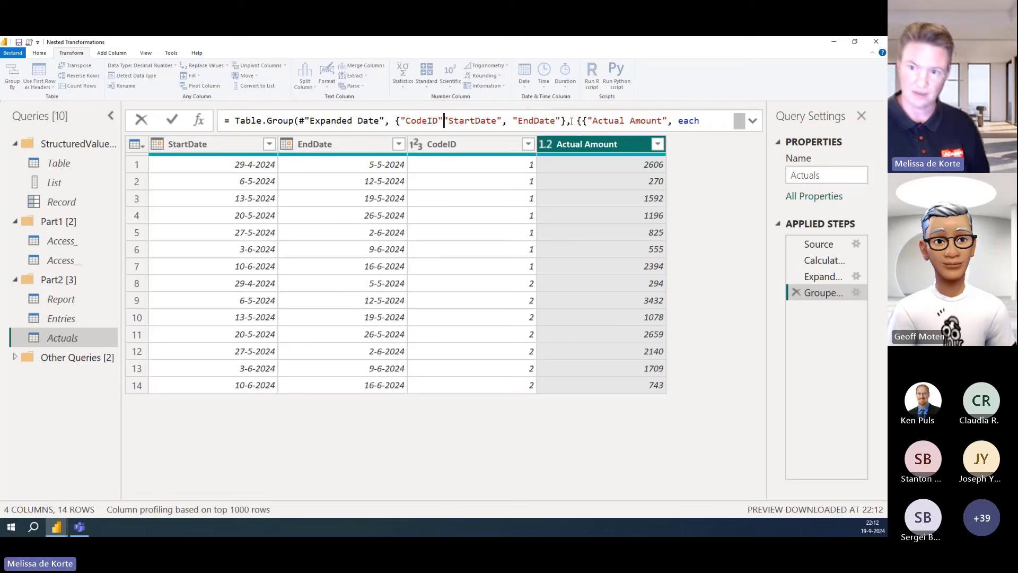
{"action": "type", "text": ","}
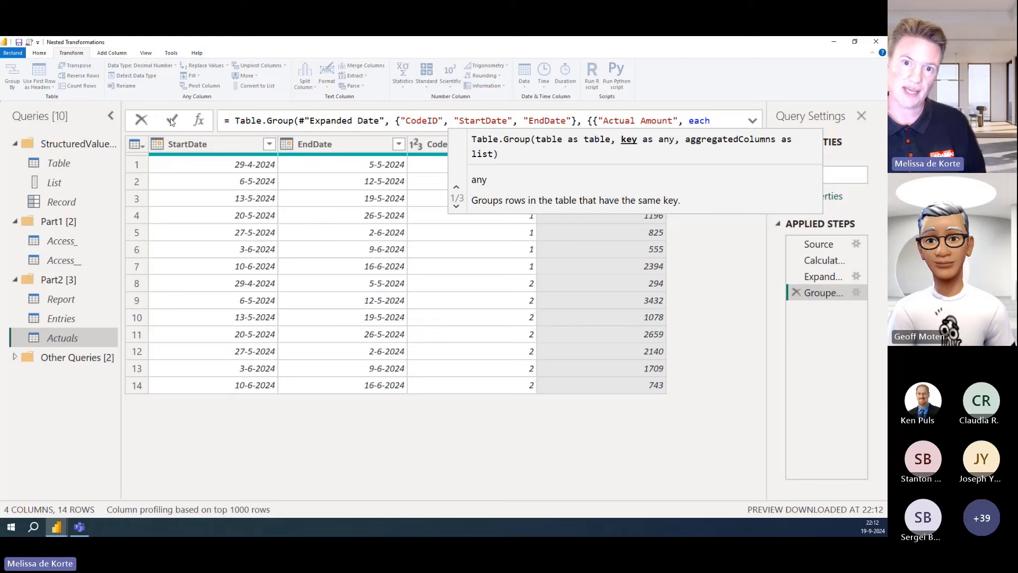
{"action": "key", "text": "Return"}
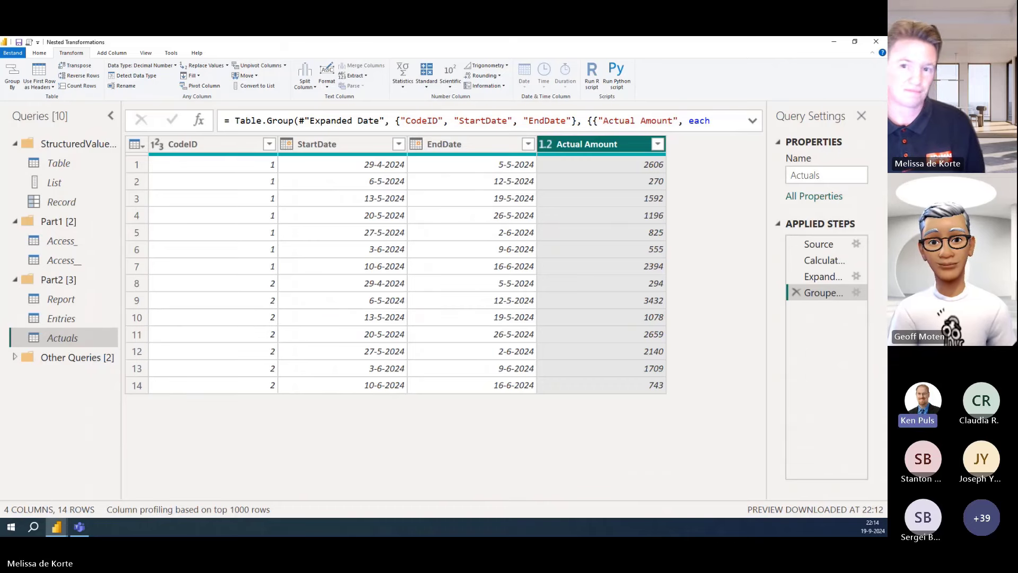
{"action": "left_click", "coordinate": [752, 120]}
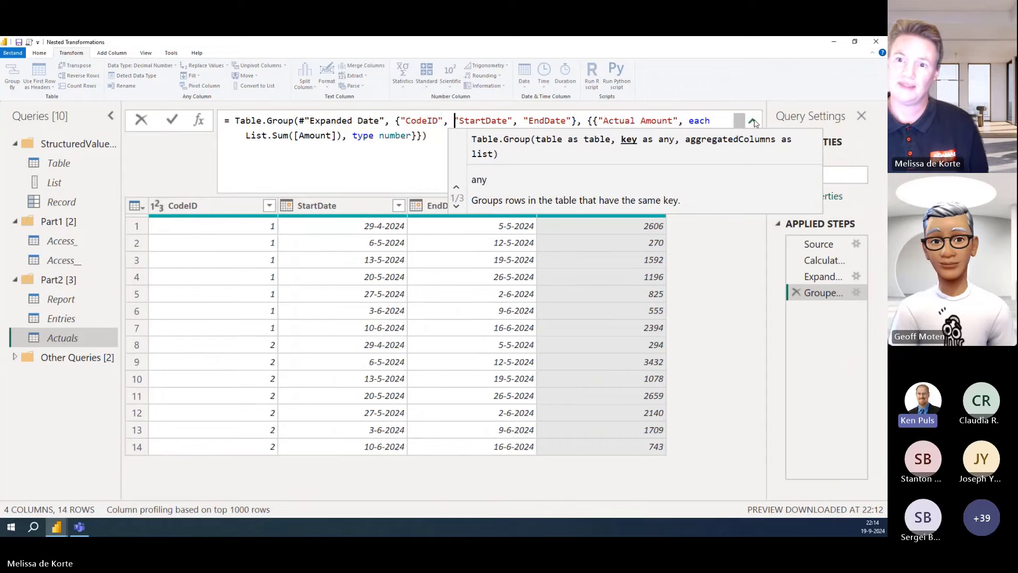
{"action": "left_click", "coordinate": [764, 251]}
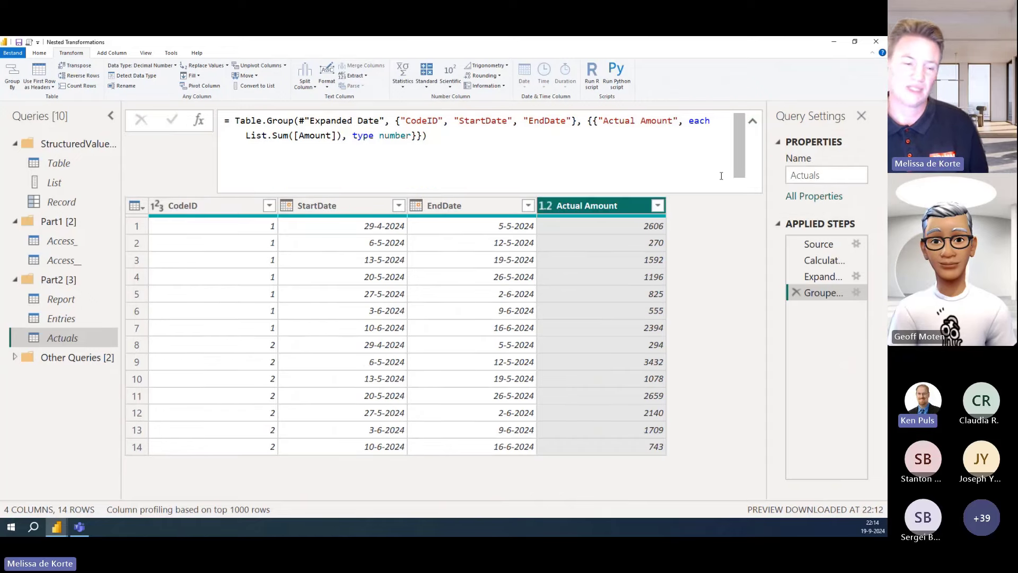